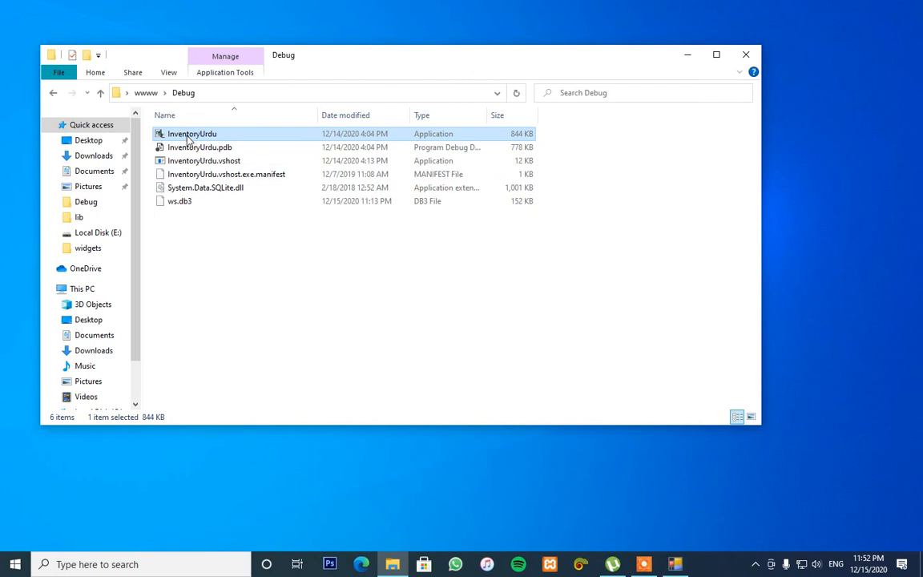
Minimise the file window and sign in with the preselected operator by entering the access code.
{"action": "left_click", "coordinate": [690, 55]}
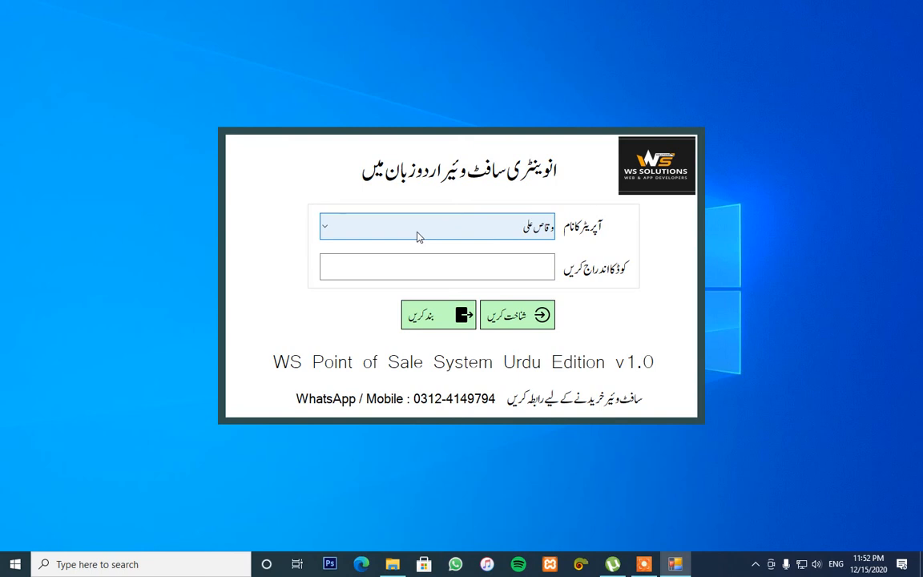
{"action": "left_click", "coordinate": [417, 234]}
{"action": "left_click", "coordinate": [417, 234]}
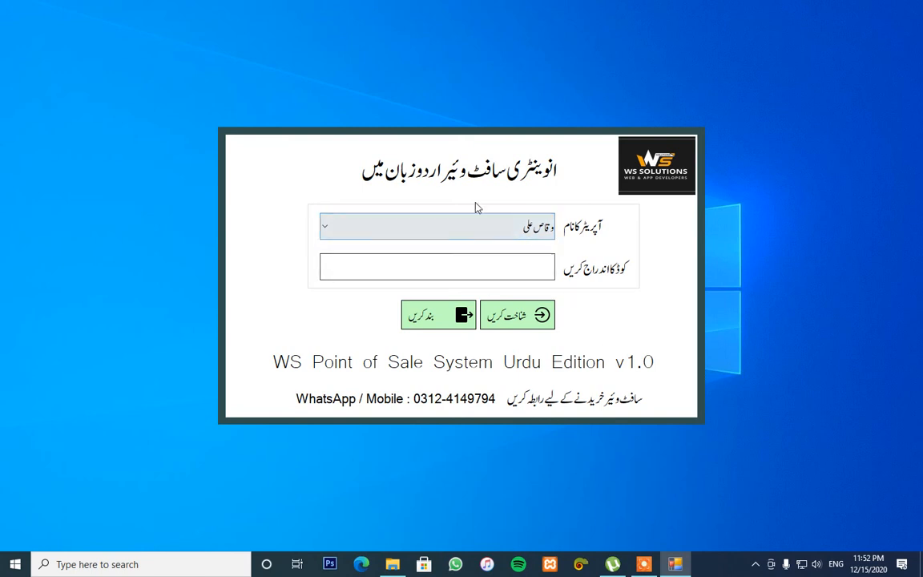
{"action": "left_click", "coordinate": [521, 224]}
{"action": "left_click", "coordinate": [468, 224]}
{"action": "left_click", "coordinate": [471, 258]}
{"action": "type", "text": "*****"}
{"action": "key", "text": "Return"}
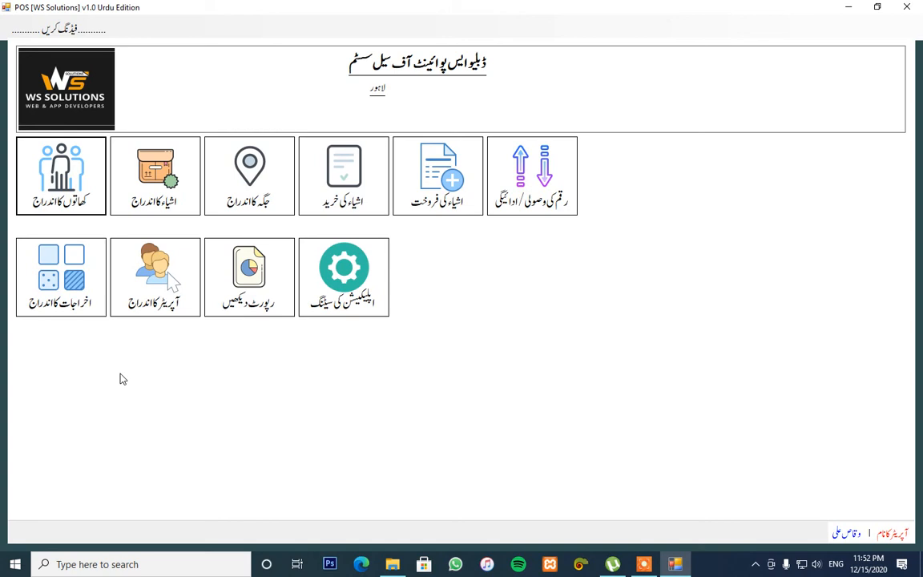
Open the account type form, inspect the cash, customer, company and bank types one after another, and close the form.
{"action": "left_click", "coordinate": [60, 206]}
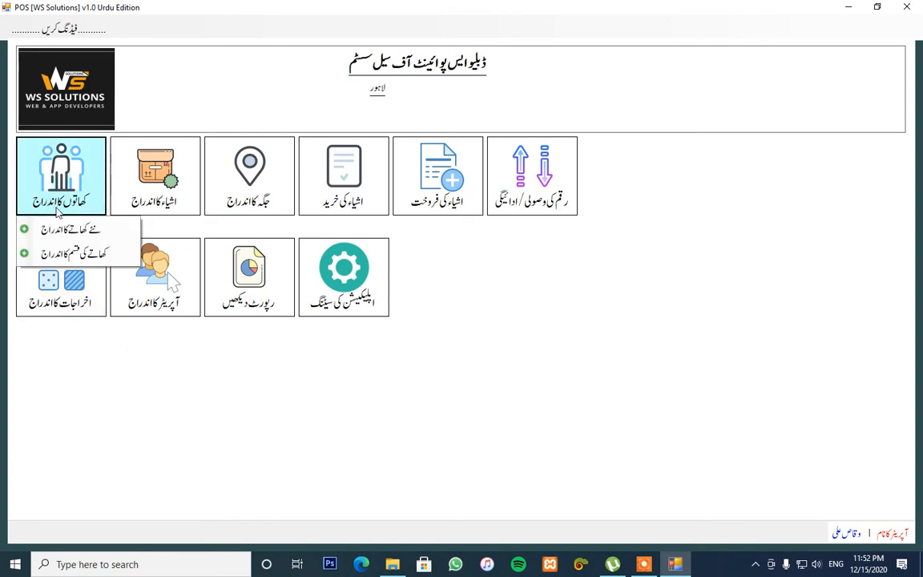
{"action": "left_click", "coordinate": [69, 254]}
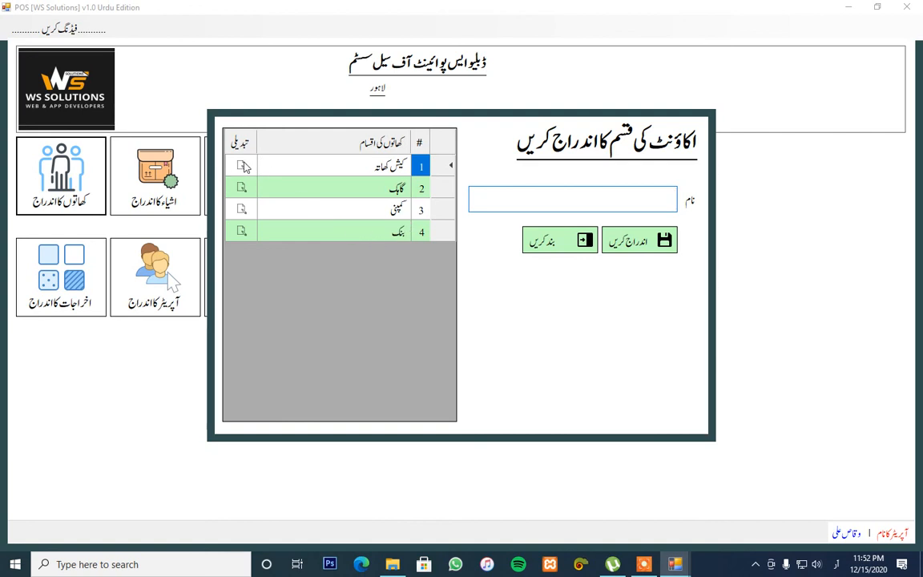
{"action": "left_click", "coordinate": [241, 165]}
{"action": "left_click", "coordinate": [243, 189]}
{"action": "left_click", "coordinate": [241, 210]}
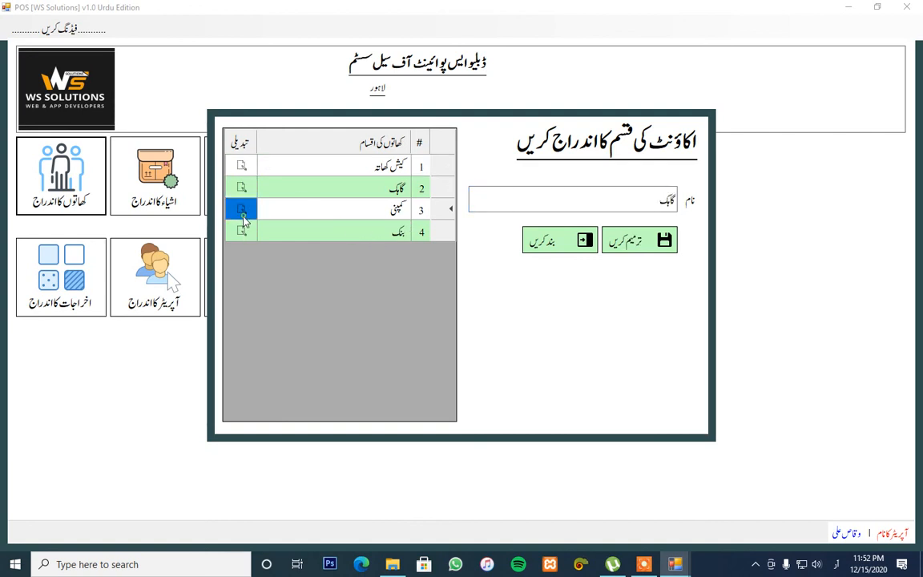
{"action": "left_click", "coordinate": [242, 232]}
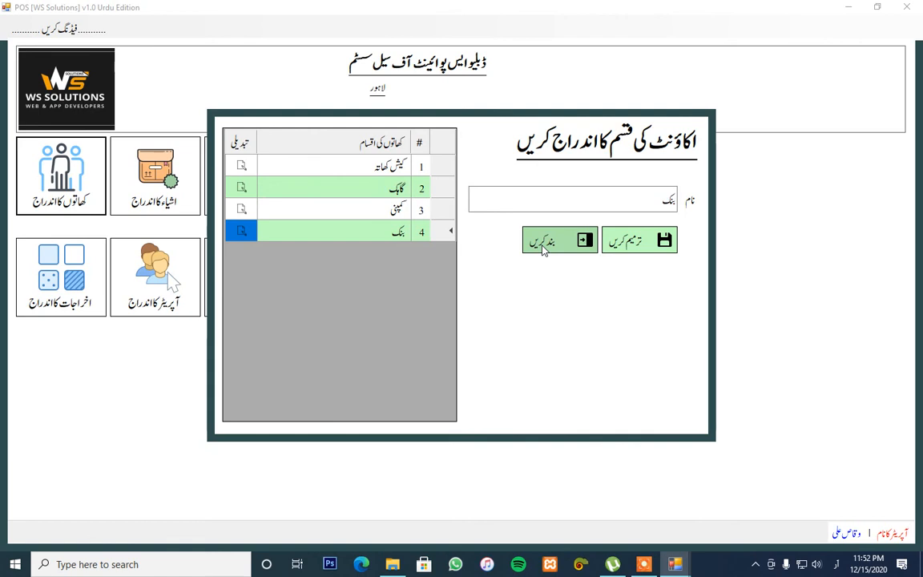
{"action": "left_click", "coordinate": [542, 247]}
Start a new account entry of type کیش کھاتہ with the name آفس کیش and contact number 0.
{"action": "left_click", "coordinate": [61, 207]}
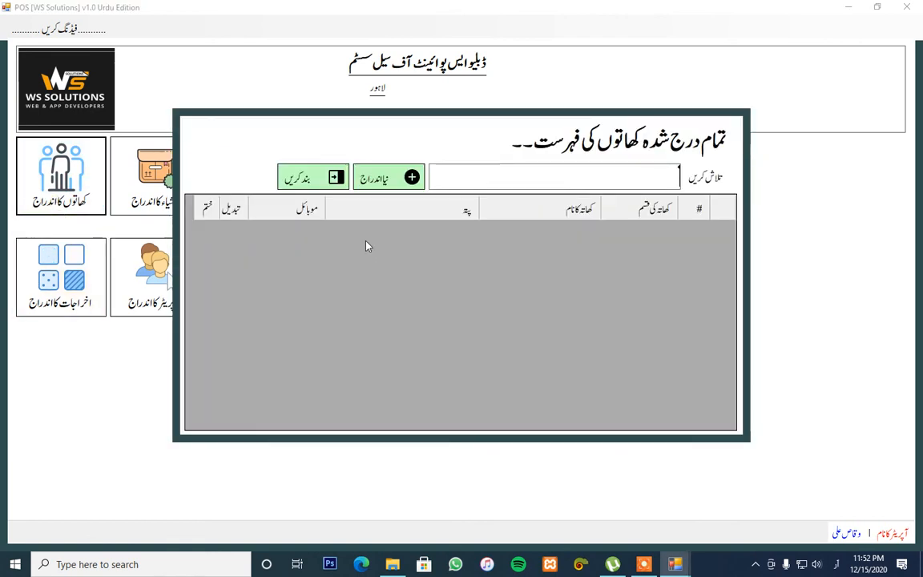
{"action": "left_click", "coordinate": [382, 186]}
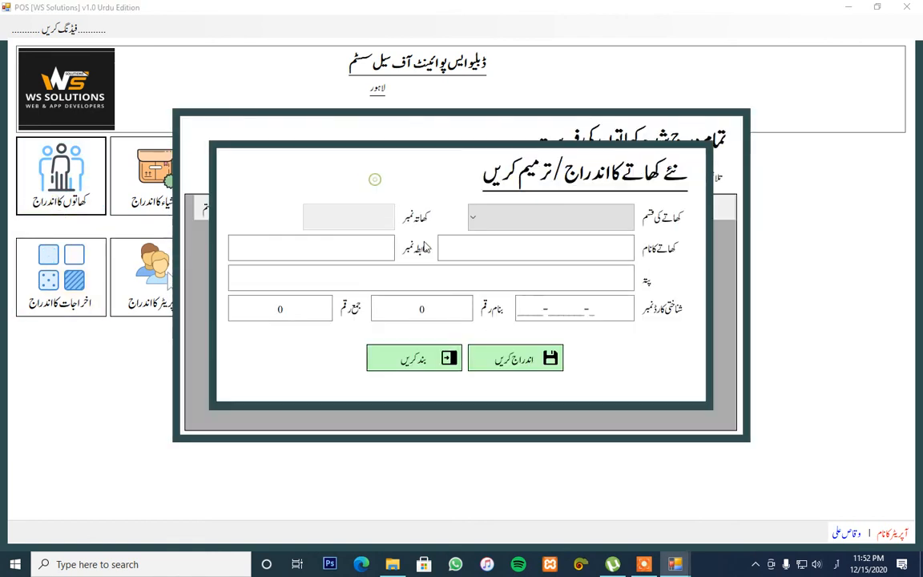
{"action": "left_click", "coordinate": [525, 228]}
{"action": "left_click", "coordinate": [570, 241]}
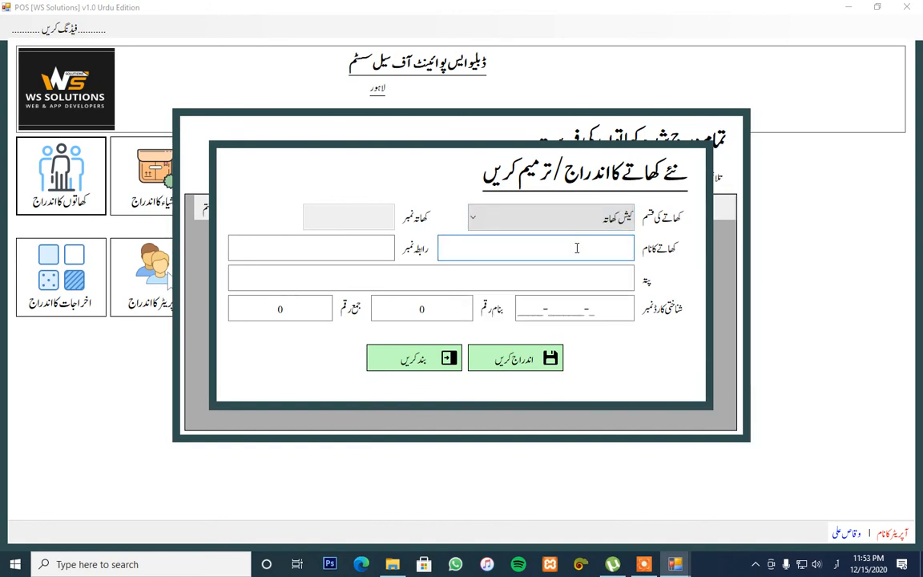
{"action": "type", "text": "آفس کیش"}
{"action": "key", "text": "Tab"}
{"action": "type", "text": "0"}
{"action": "key", "text": "Tab"}
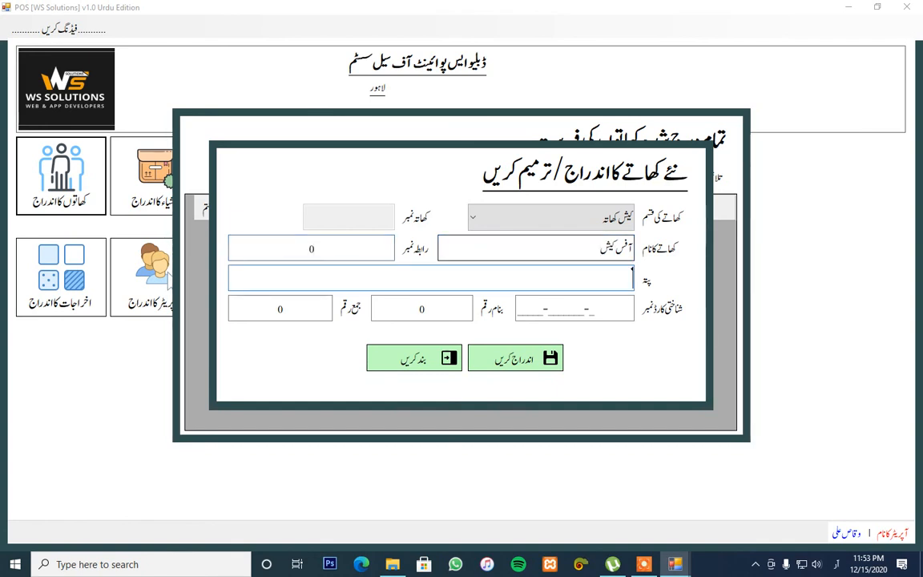
Enter لاہور as the cash account's address, fill in the identity card number and save the account.
{"action": "type", "text": "لاہور"}
{"action": "key", "text": "Tab"}
{"action": "type", "text": "0000000000000"}
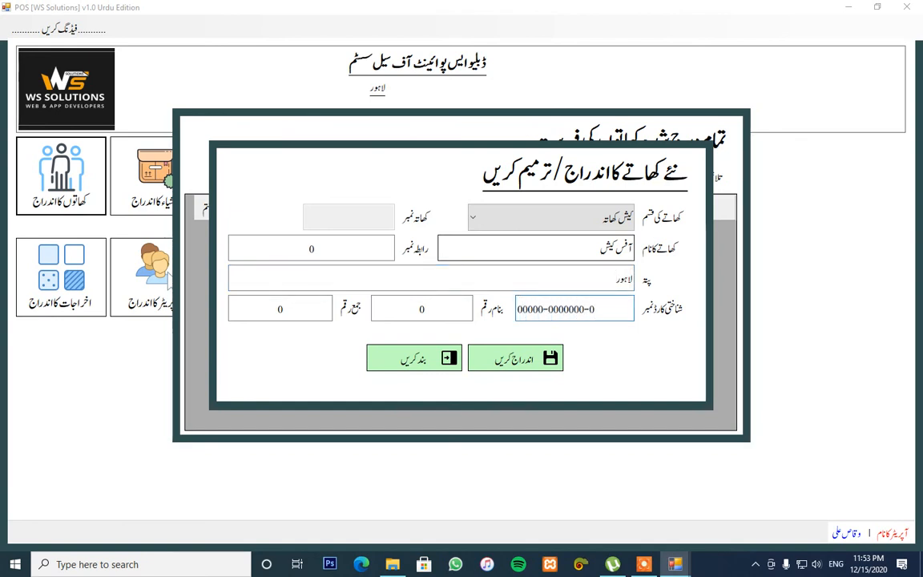
{"action": "double_click", "coordinate": [423, 309]}
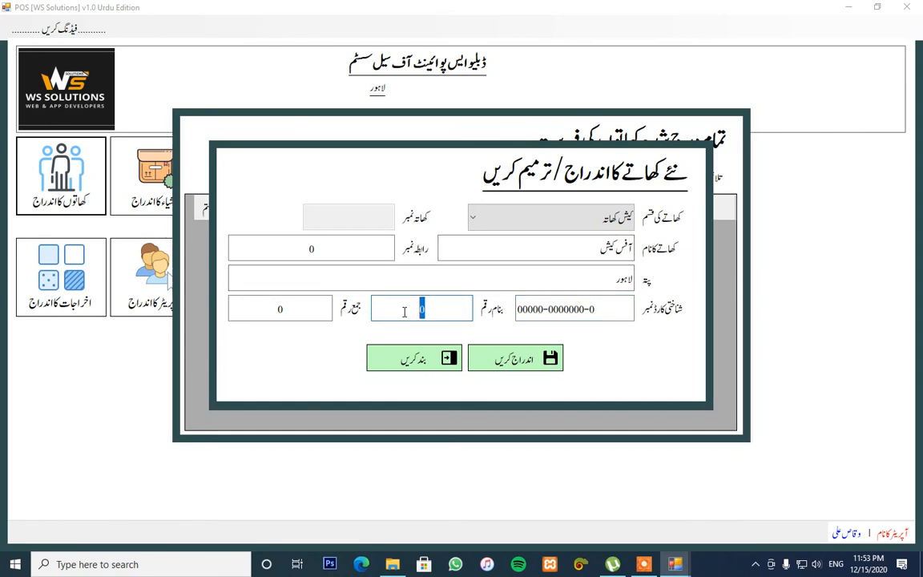
{"action": "double_click", "coordinate": [416, 306]}
{"action": "double_click", "coordinate": [276, 310]}
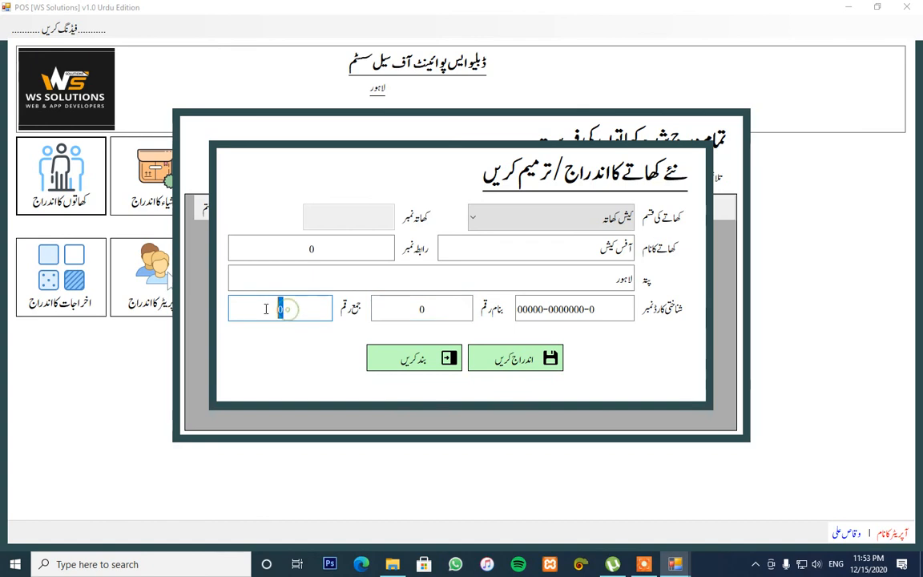
{"action": "left_click", "coordinate": [525, 361]}
{"action": "left_click", "coordinate": [483, 324]}
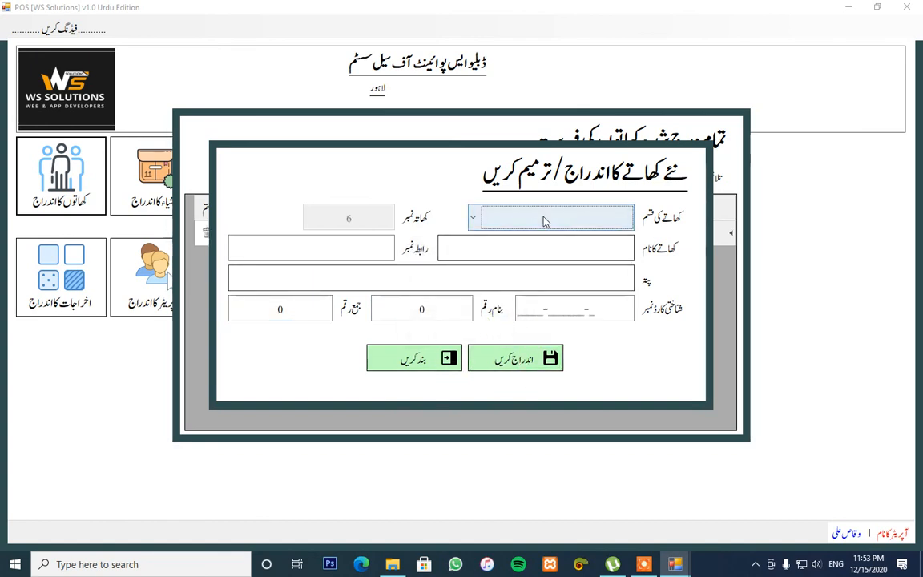
Add a بنک account named حبیب بنک لاہور with contact number 0, address لاہور and an identity card number, and save it.
{"action": "left_click", "coordinate": [545, 220]}
{"action": "left_click", "coordinate": [584, 310]}
{"action": "left_click", "coordinate": [594, 245]}
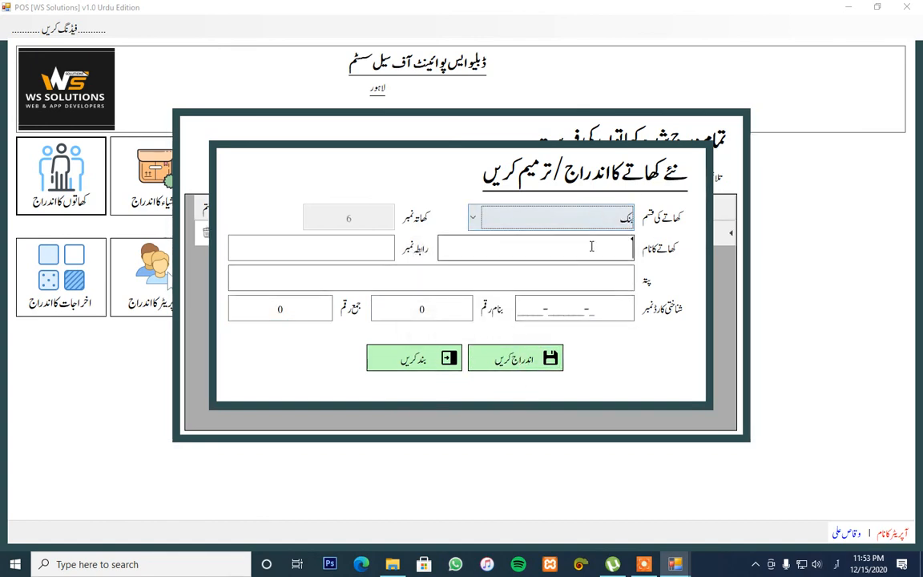
{"action": "type", "text": "حبیب ب"}
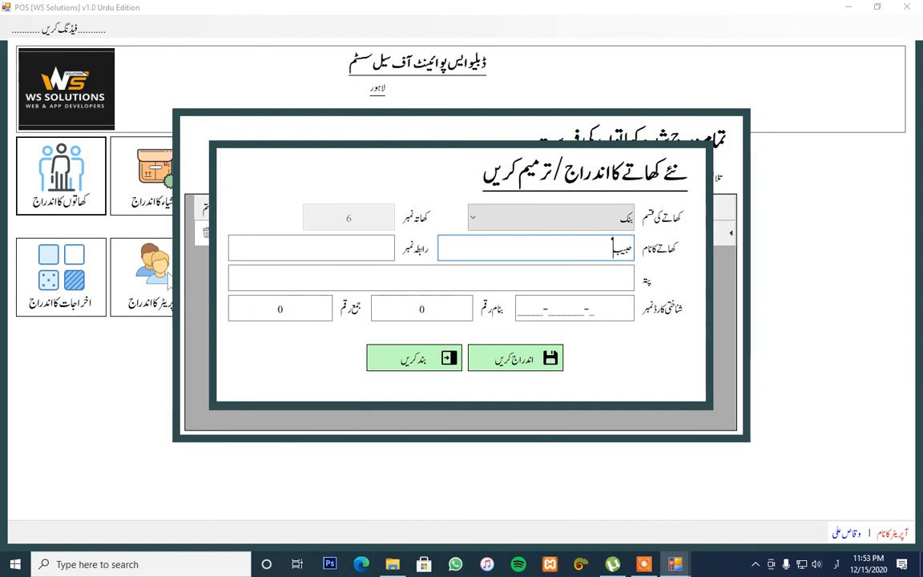
{"action": "type", "text": "نک لاہور"}
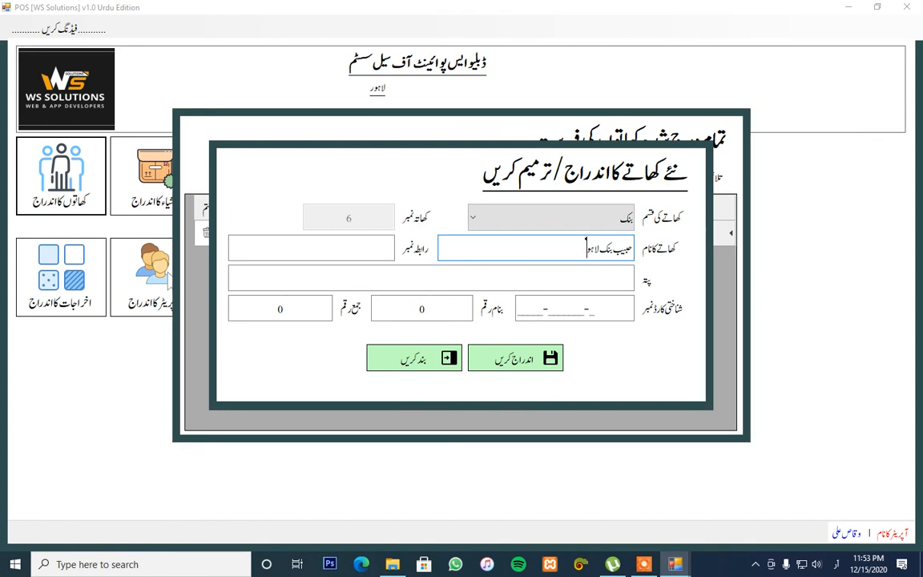
{"action": "key", "text": "Tab"}
{"action": "type", "text": "0"}
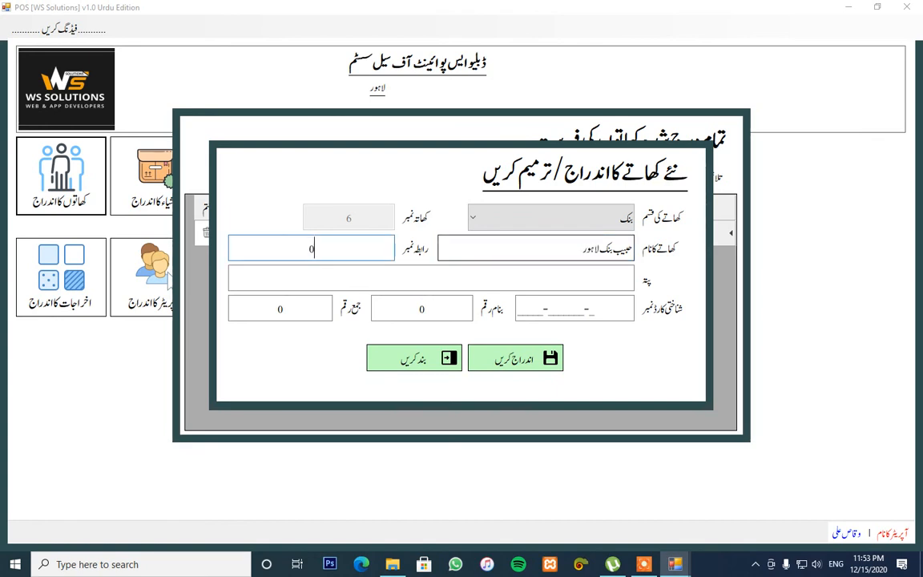
{"action": "type", "text": "لاہور"}
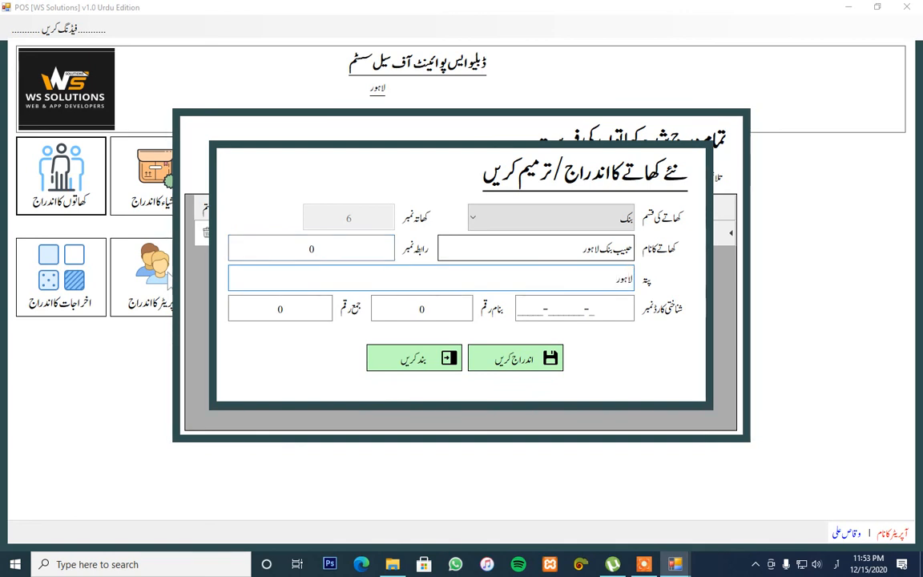
{"action": "key", "text": "Tab"}
{"action": "type", "text": "00000-0000000-0"}
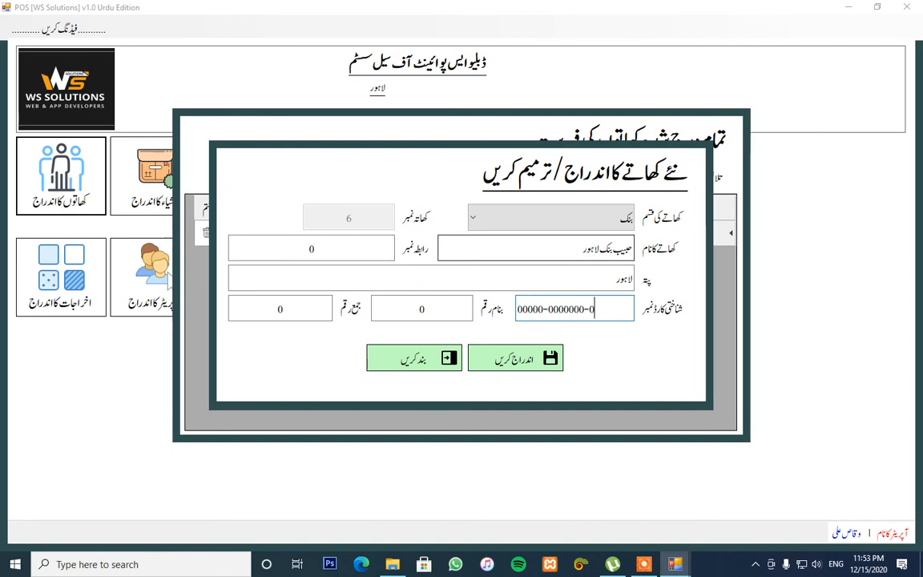
{"action": "left_click", "coordinate": [529, 361]}
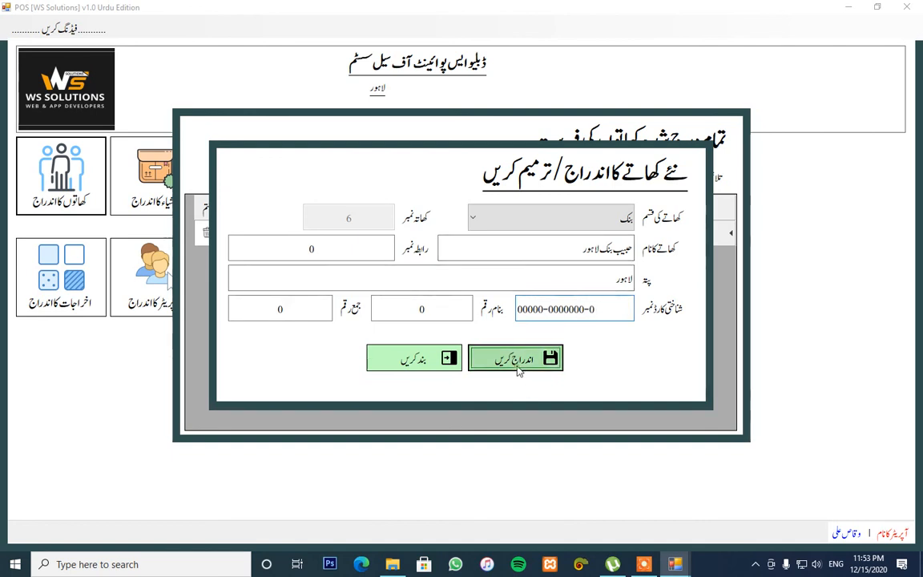
{"action": "left_click", "coordinate": [486, 324]}
Add an account of type گاہک with the customer's name, contact number 0 and address لاہور, and save it.
{"action": "left_click", "coordinate": [552, 218]}
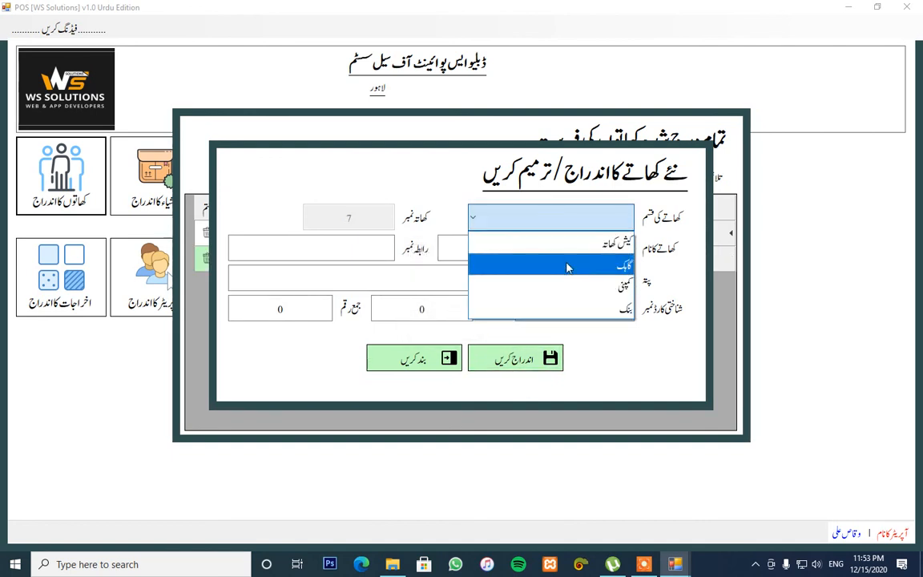
{"action": "left_click", "coordinate": [565, 261]}
{"action": "left_click", "coordinate": [571, 252]}
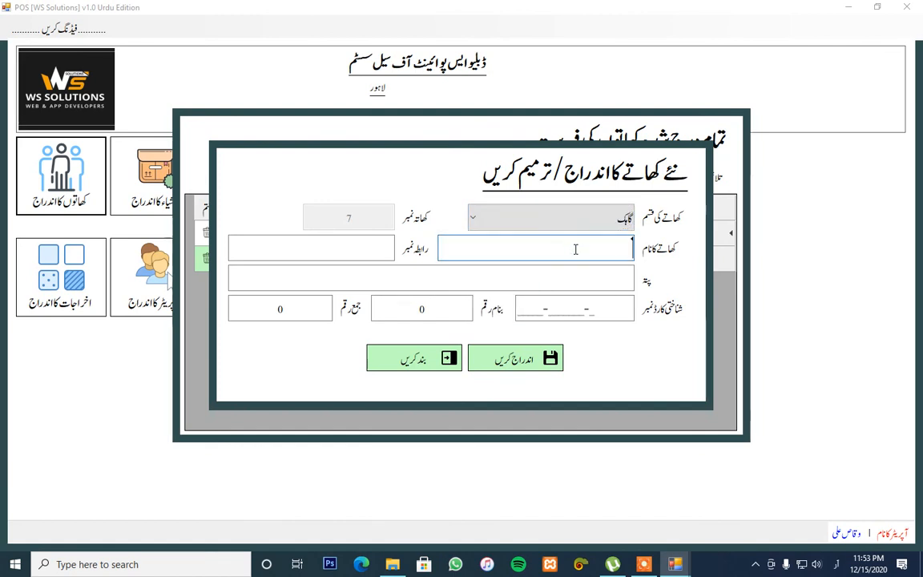
{"action": "type", "text": "ا"}
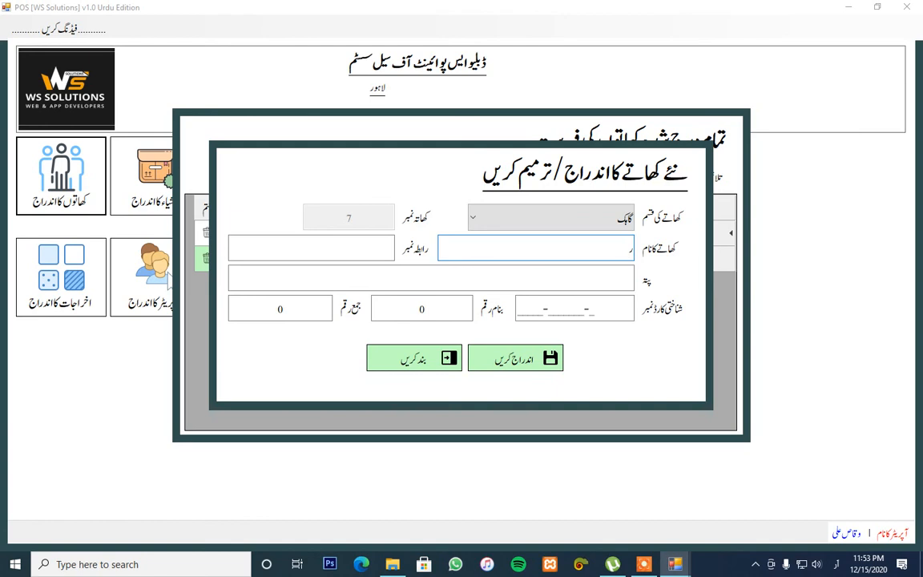
{"action": "type", "text": "ش"}
{"action": "type", "text": "وان"}
{"action": "key", "text": "Tab"}
{"action": "key", "text": "Tab"}
{"action": "type", "text": "لاہور"}
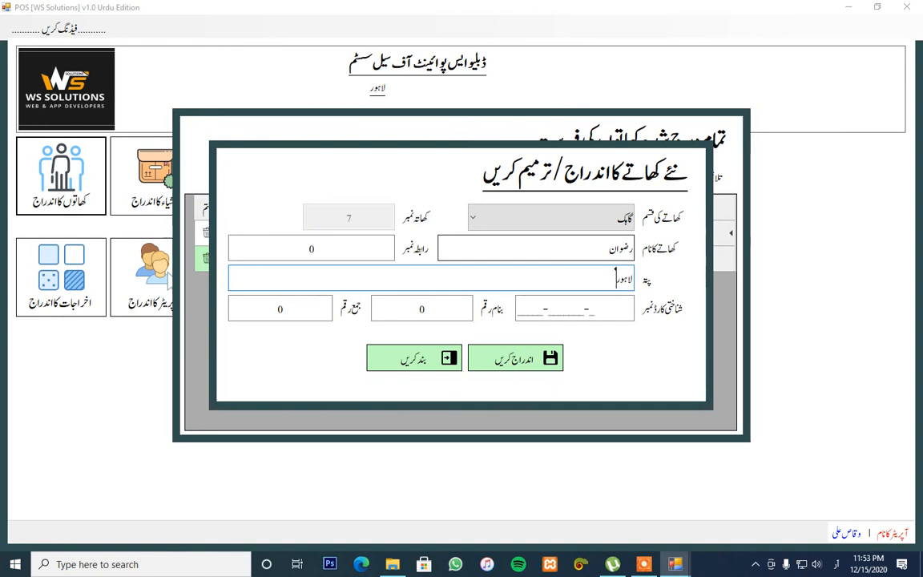
{"action": "left_click", "coordinate": [497, 360]}
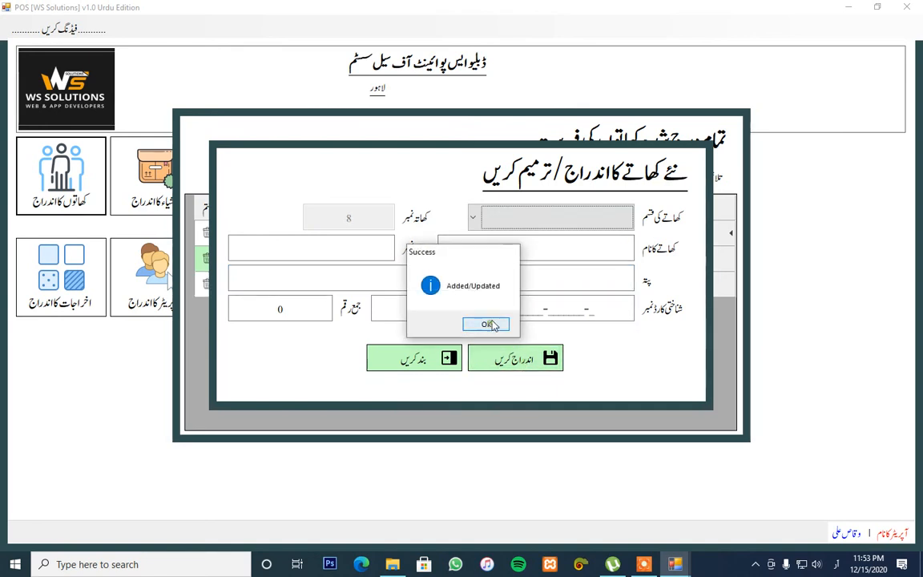
{"action": "left_click", "coordinate": [494, 324]}
Add an account of type کمپنی named عاضی کمپنی with contact number 0 and address کراچی, save it and close the entry form.
{"action": "left_click", "coordinate": [537, 217]}
{"action": "left_click", "coordinate": [560, 287]}
{"action": "left_click", "coordinate": [559, 247]}
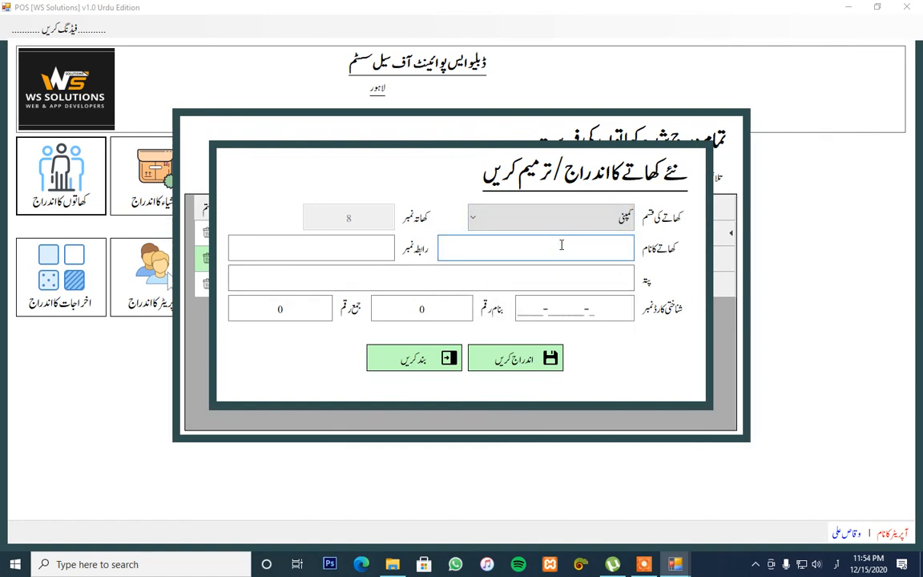
{"action": "type", "text": "ااضی"}
{"action": "type", "text": " کمپنی"}
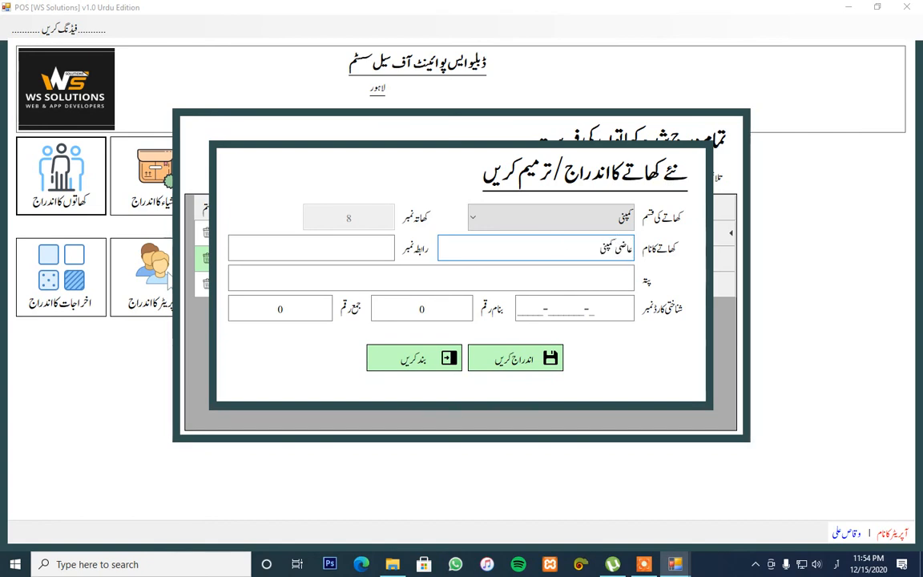
{"action": "key", "text": "Tab"}
{"action": "key", "text": "Tab"}
{"action": "type", "text": "کراچ"}
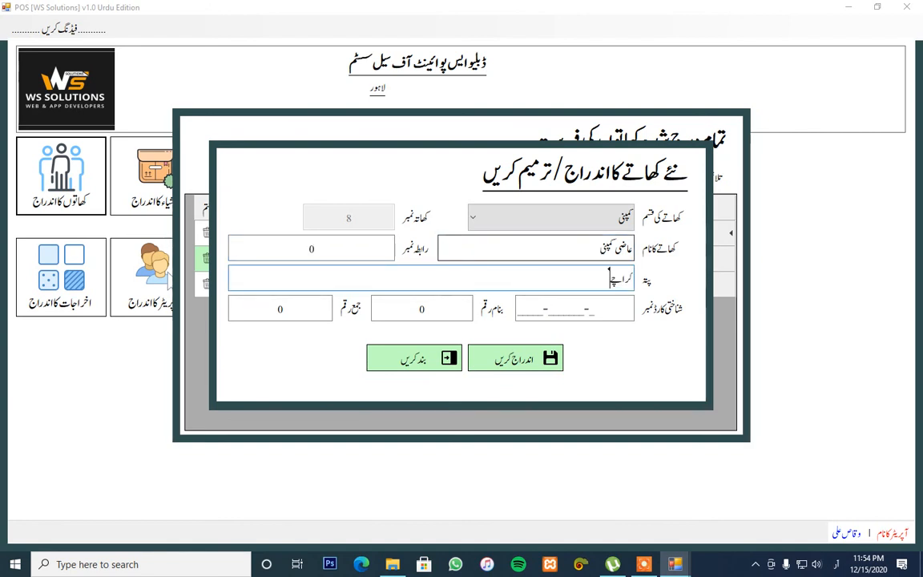
{"action": "type", "text": "ی"}
{"action": "left_click", "coordinate": [525, 363]}
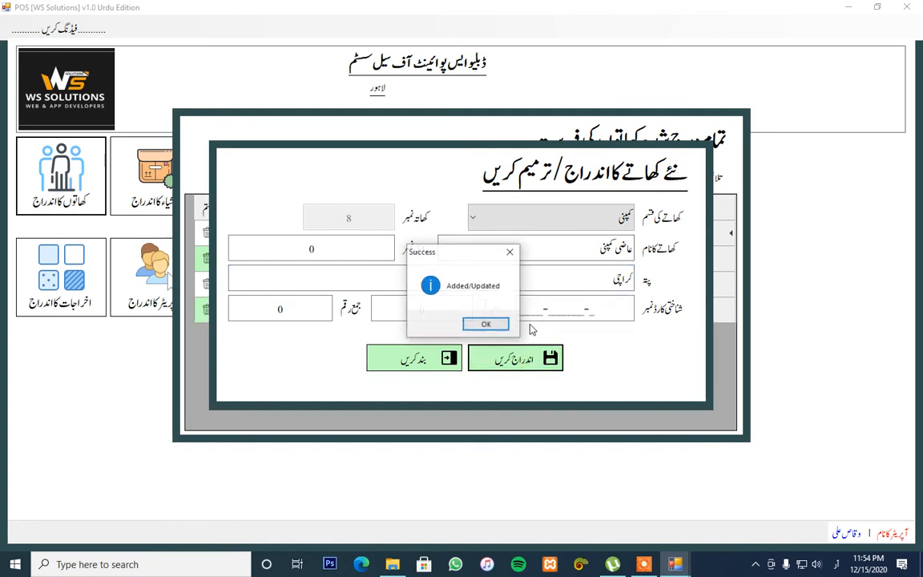
{"action": "left_click", "coordinate": [481, 325]}
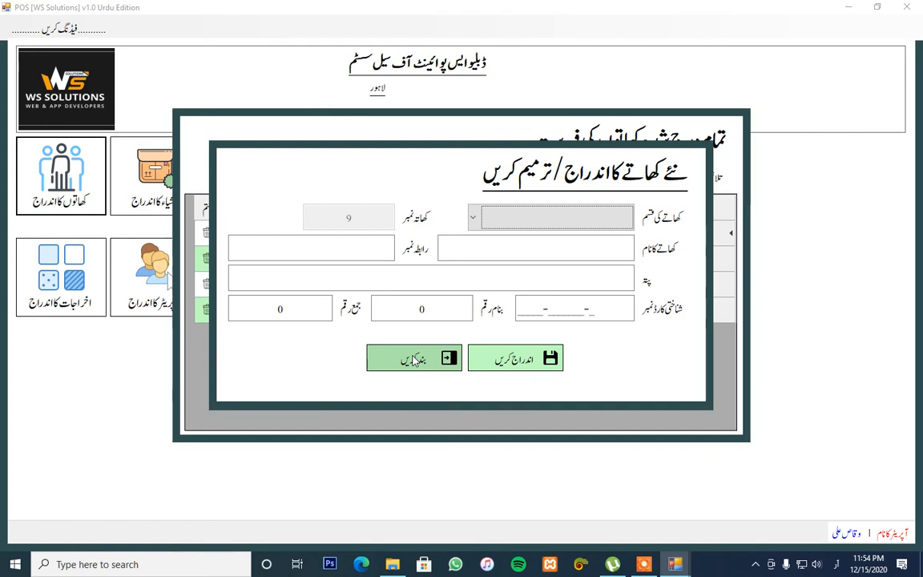
{"action": "left_click", "coordinate": [414, 360]}
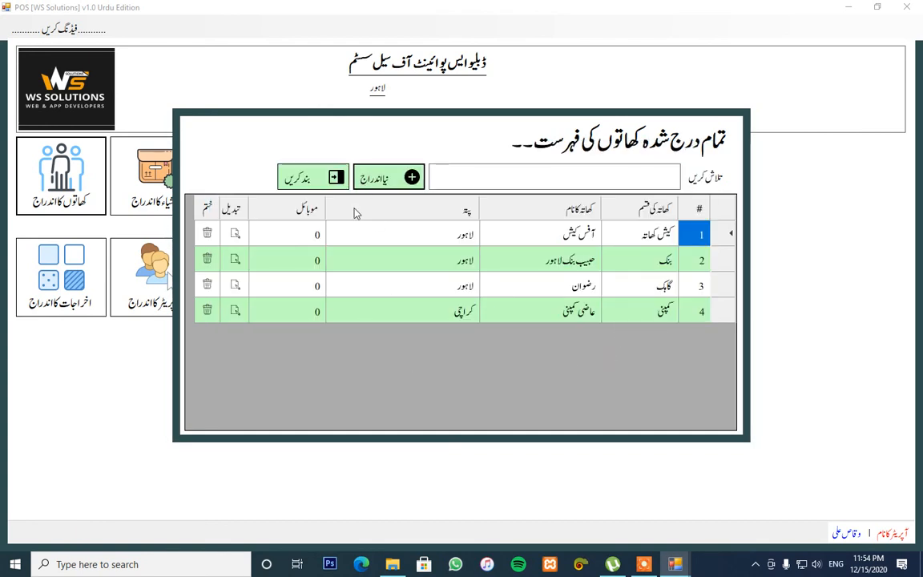
Close the list of accounts and open the list of item companies.
{"action": "left_click", "coordinate": [303, 179]}
{"action": "left_click", "coordinate": [156, 178]}
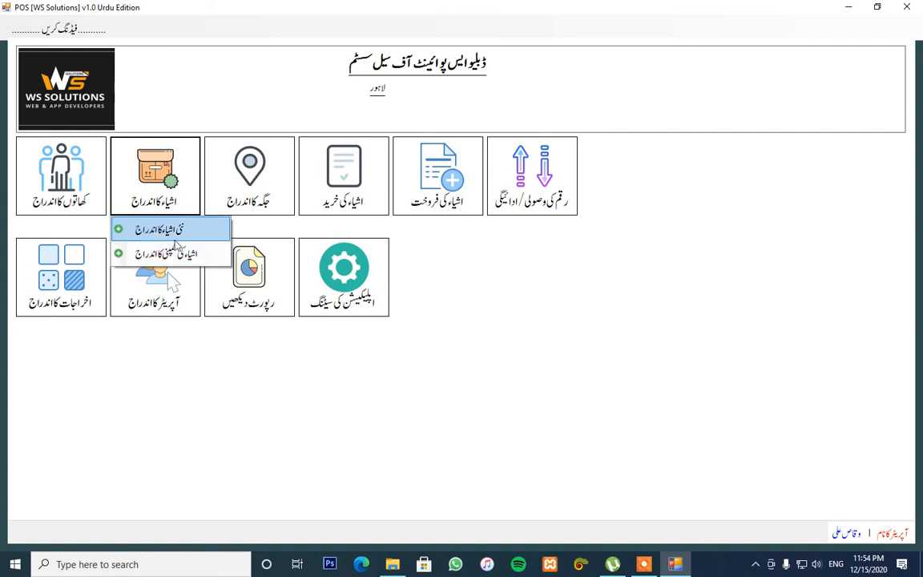
{"action": "left_click", "coordinate": [183, 255]}
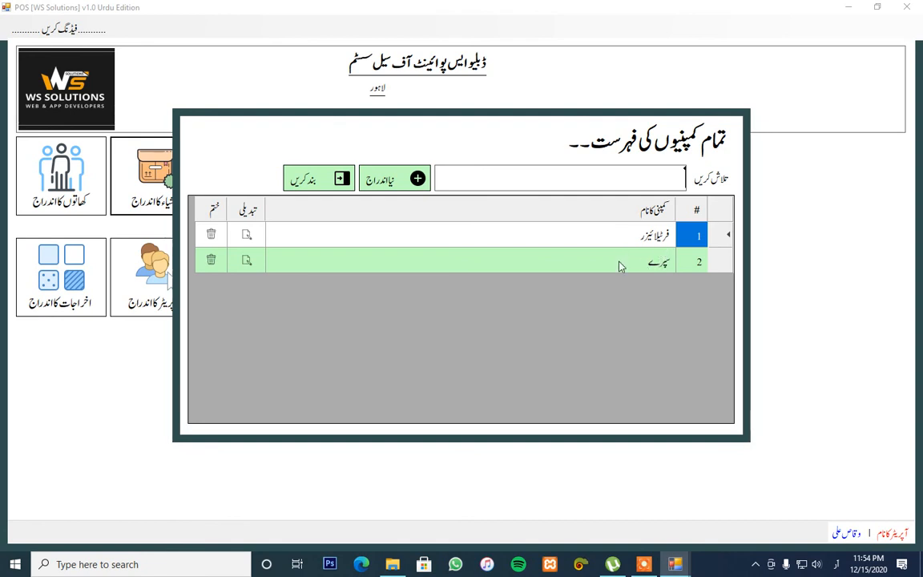
Delete the سپرے and فرٹیلائیزر companies from the item company list, confirming each deletion.
{"action": "left_click", "coordinate": [210, 259]}
{"action": "left_click", "coordinate": [449, 324]}
{"action": "left_click", "coordinate": [470, 325]}
{"action": "left_click", "coordinate": [212, 235]}
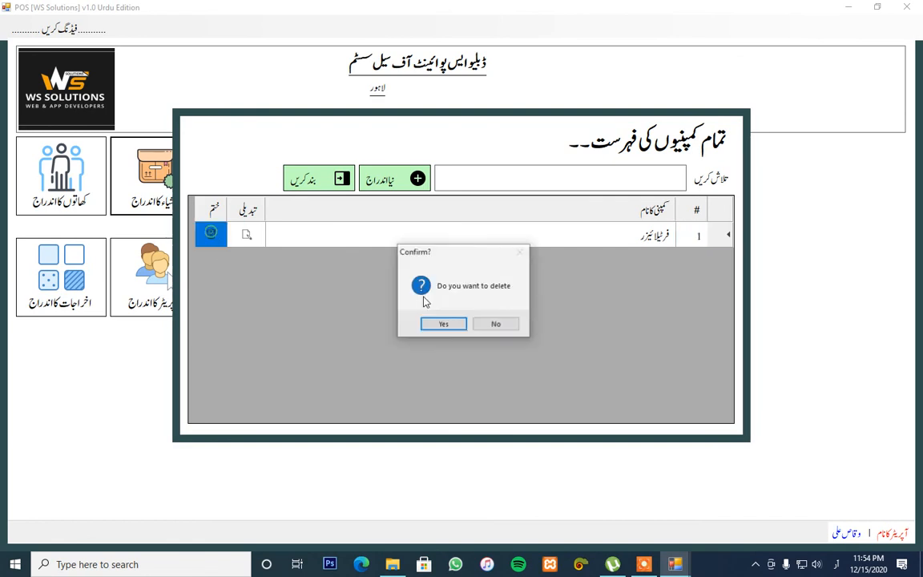
{"action": "left_click", "coordinate": [440, 326]}
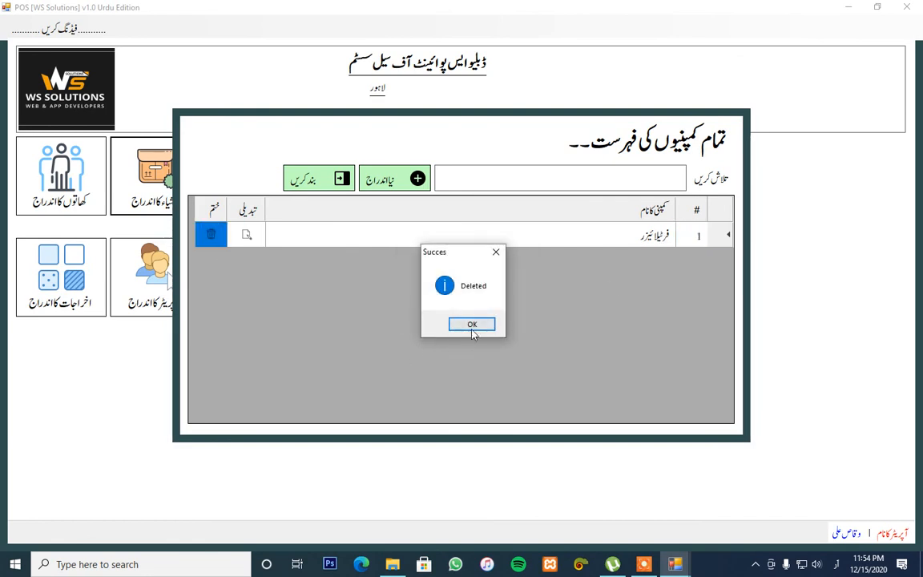
{"action": "left_click", "coordinate": [472, 324]}
Add two item companies named صوفی and لائف بوائے, saving each one.
{"action": "left_click", "coordinate": [385, 178]}
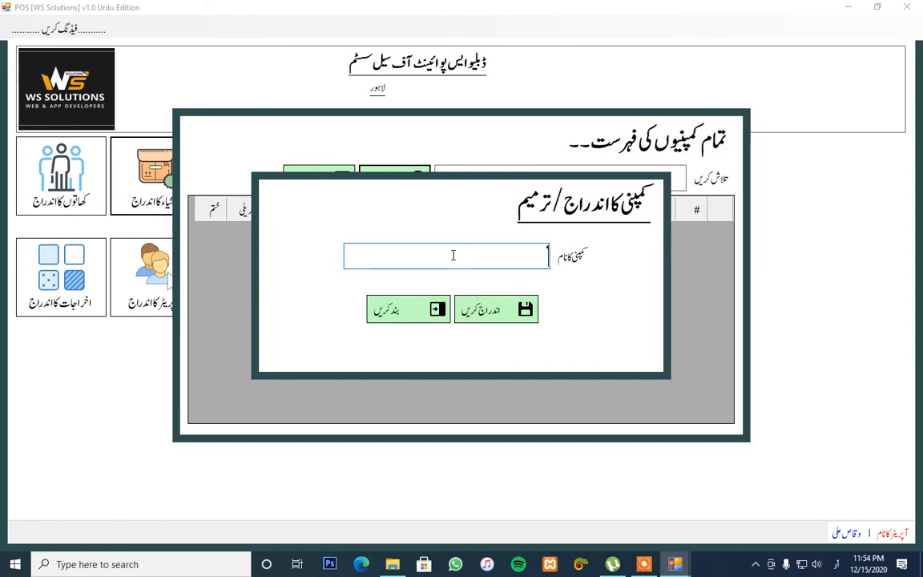
{"action": "type", "text": "صوفی"}
{"action": "key", "text": "Return"}
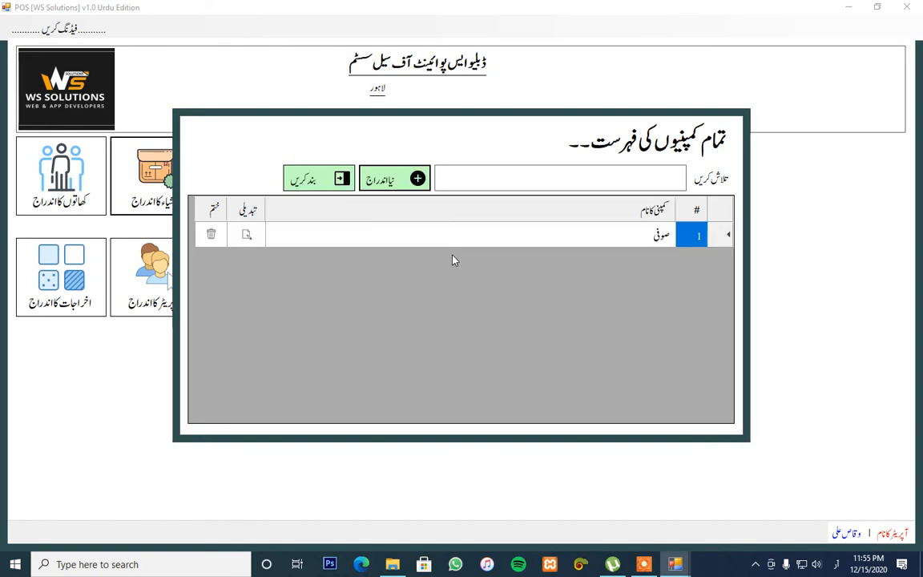
{"action": "left_click", "coordinate": [376, 181]}
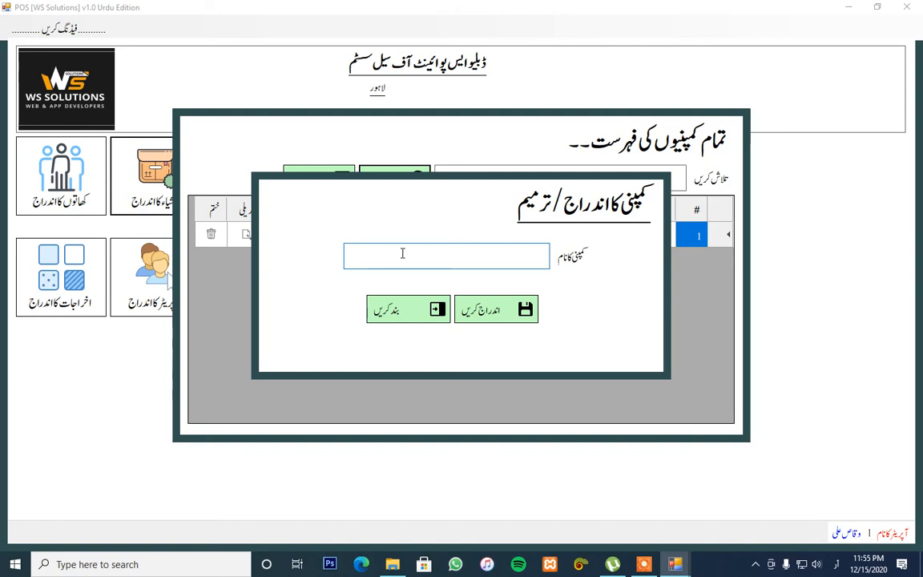
{"action": "type", "text": "لائف بوائے"}
{"action": "key", "text": "Return"}
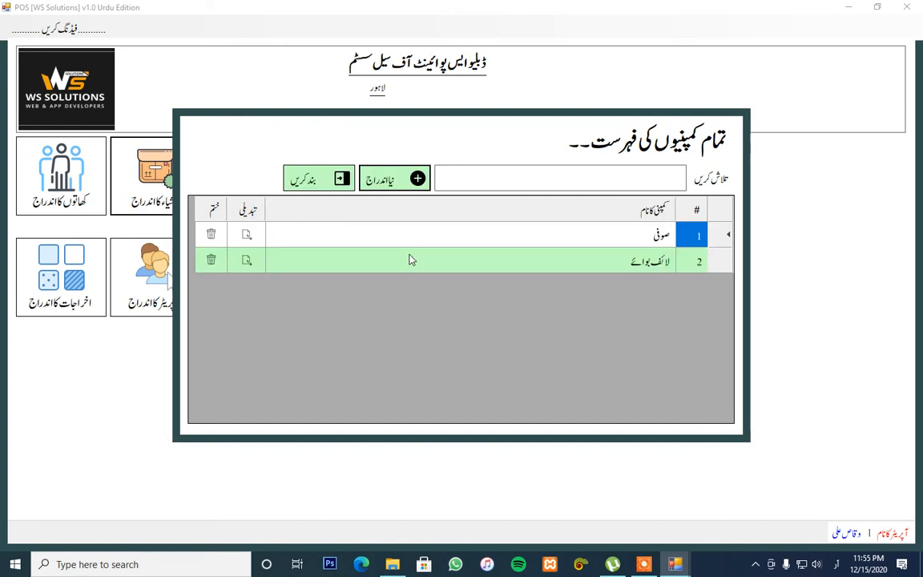
Close the company list and start a new item of company لائف بوائے with the description لائف بوائے جمبو.
{"action": "left_click", "coordinate": [353, 181]}
{"action": "left_click", "coordinate": [168, 184]}
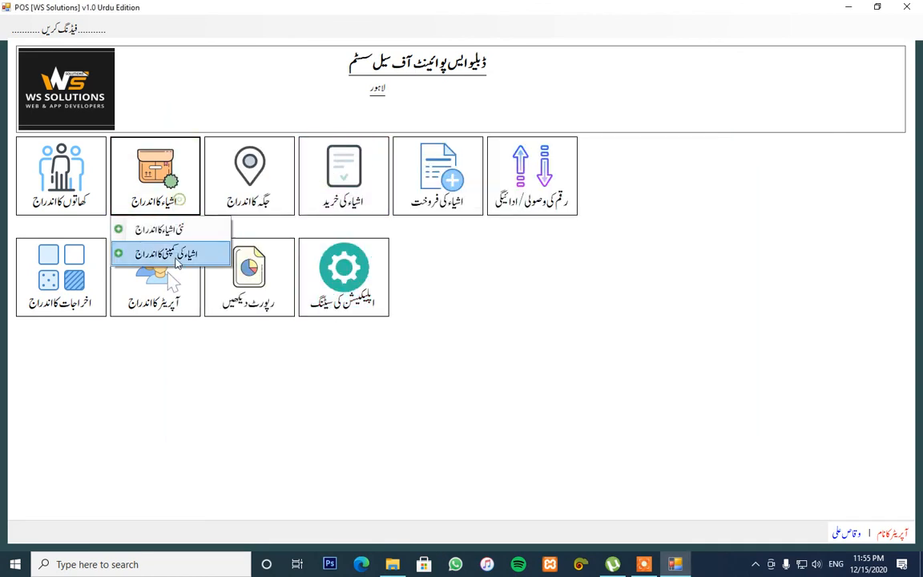
{"action": "left_click", "coordinate": [160, 230]}
{"action": "left_click", "coordinate": [389, 183]}
{"action": "left_click", "coordinate": [505, 255]}
{"action": "left_click", "coordinate": [521, 294]}
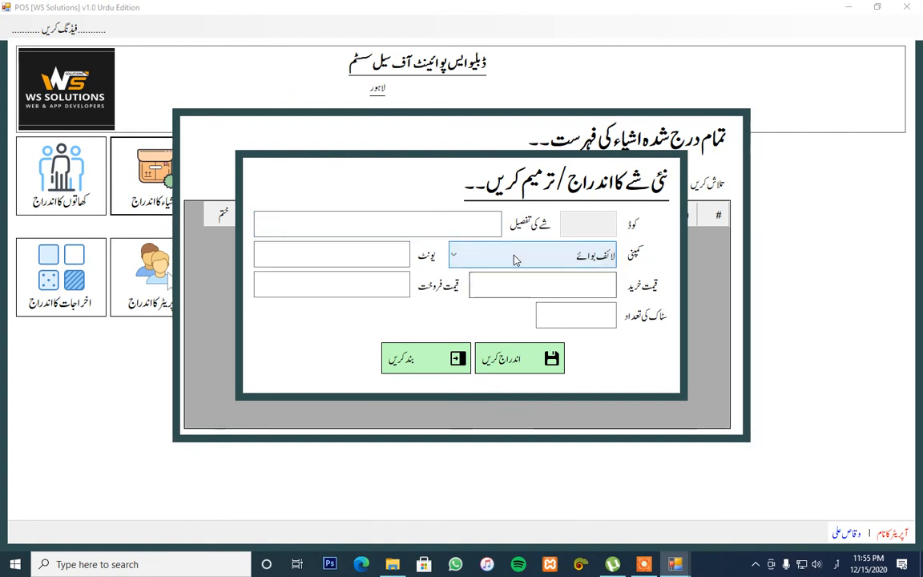
{"action": "left_click", "coordinate": [474, 227]}
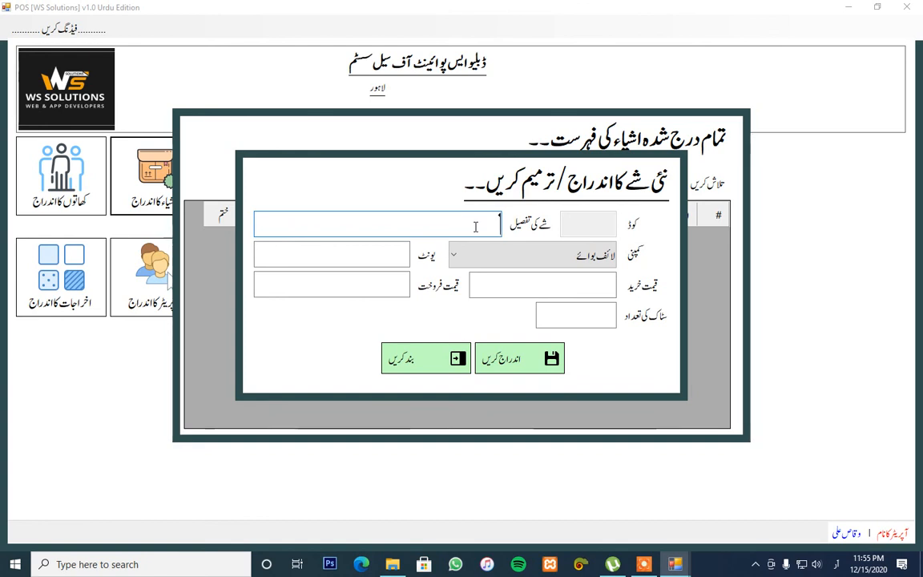
{"action": "type", "text": "ف بوا"}
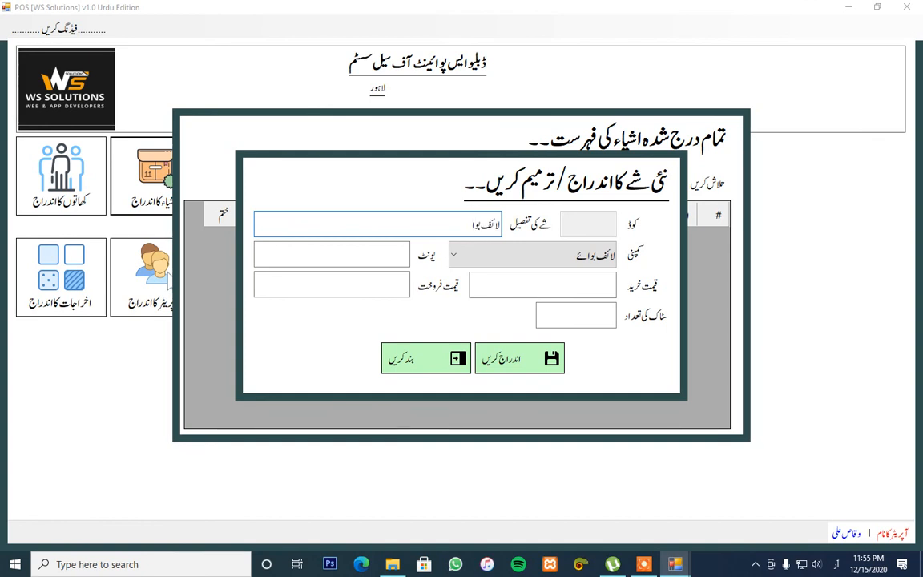
{"action": "type", "text": "ئےجم"}
{"action": "type", "text": "بو"}
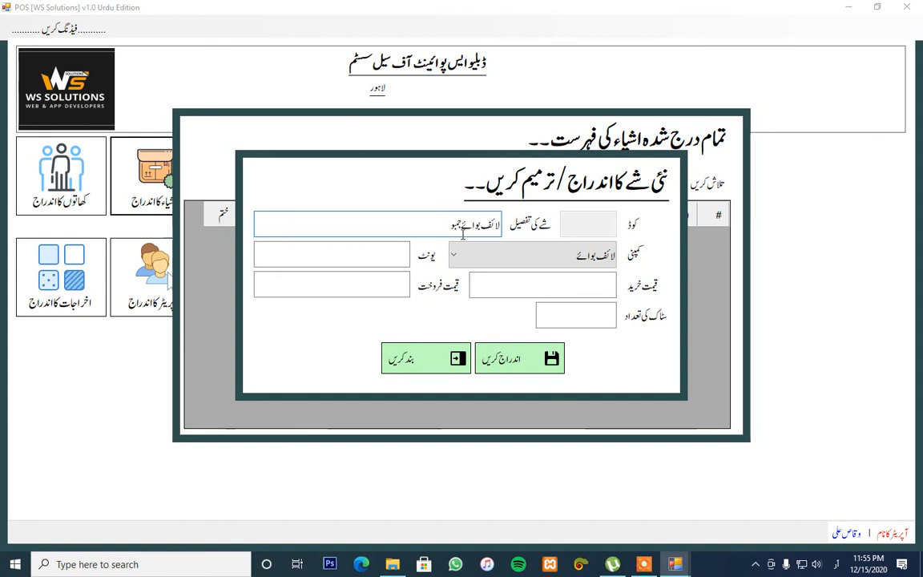
Set the item's unit to پیس, purchase price to 50, sale price to 80 and stock quantity to 0, and save it.
{"action": "left_click", "coordinate": [332, 250]}
{"action": "type", "text": "پیس"}
{"action": "key", "text": "Tab"}
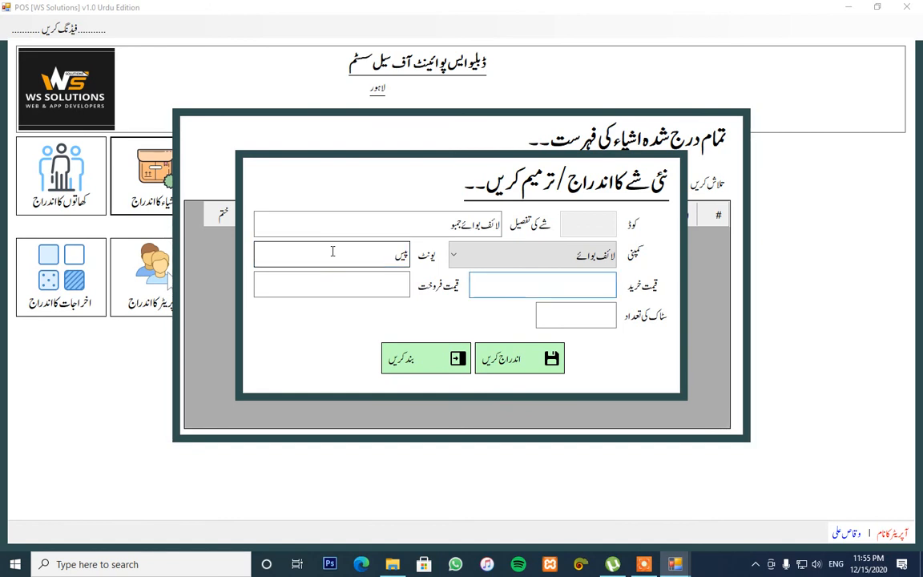
{"action": "type", "text": "50"}
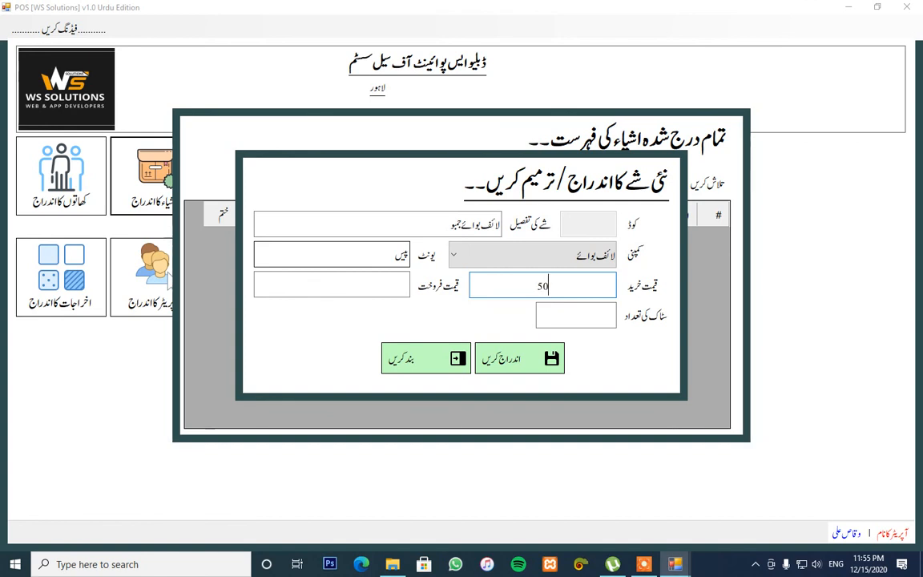
{"action": "key", "text": "Tab"}
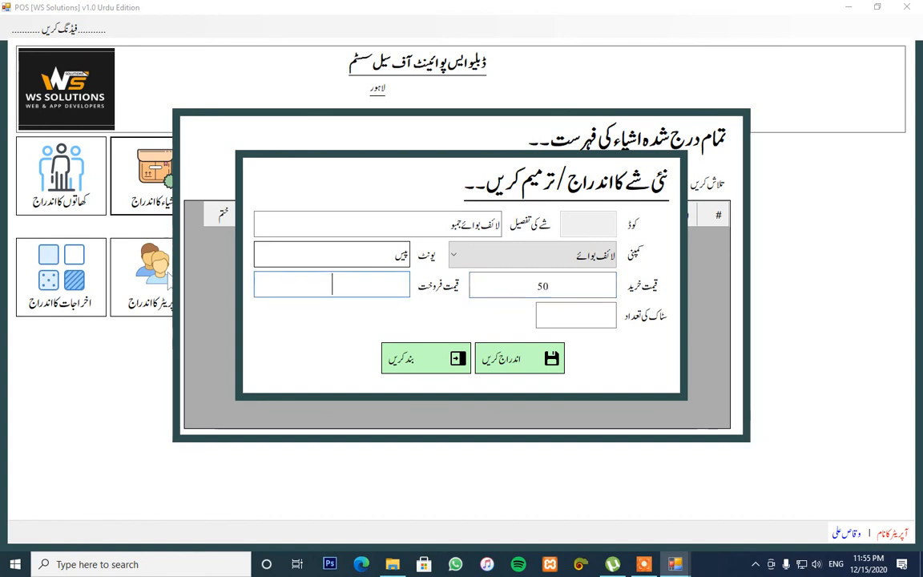
{"action": "type", "text": "80"}
{"action": "key", "text": "Tab"}
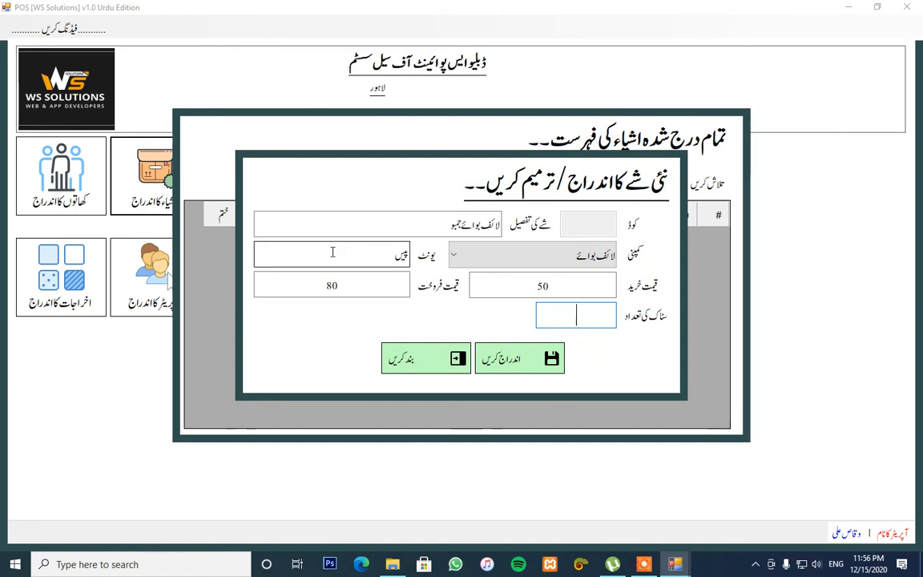
{"action": "type", "text": "0"}
{"action": "left_click", "coordinate": [503, 358]}
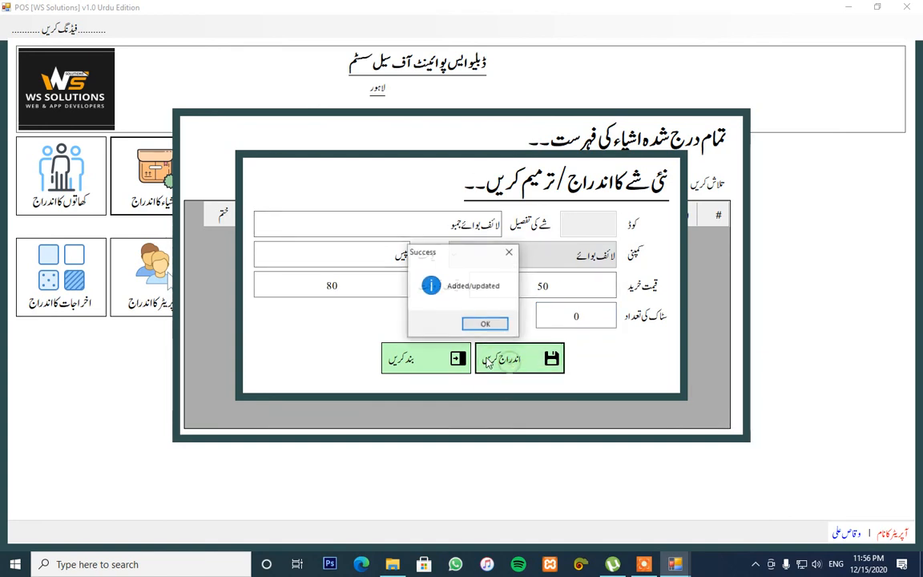
{"action": "left_click", "coordinate": [486, 325]}
Describe the next new item as صوفی گھی and assign it to the company صوفی.
{"action": "left_click", "coordinate": [486, 226]}
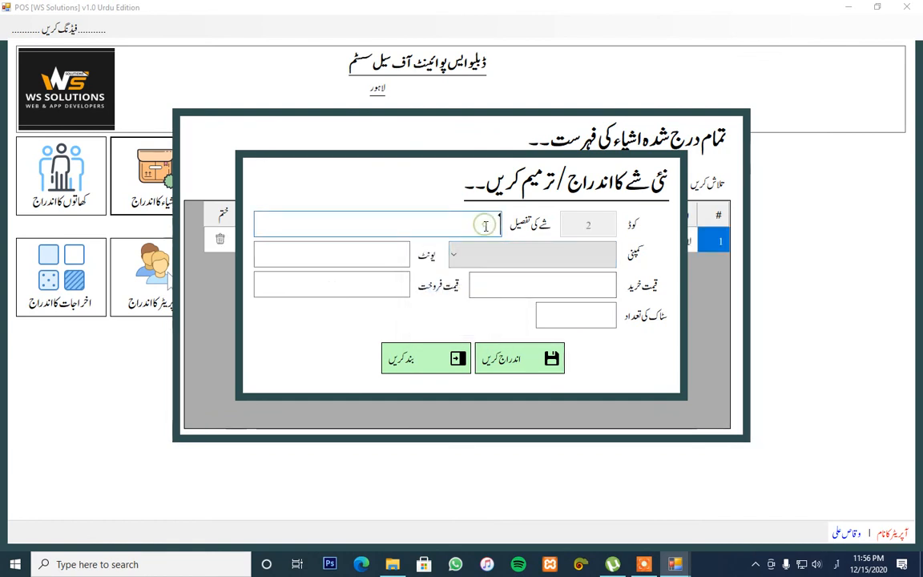
{"action": "type", "text": "چ"}
{"action": "type", "text": "وفی"}
{"action": "type", "text": " گھی"}
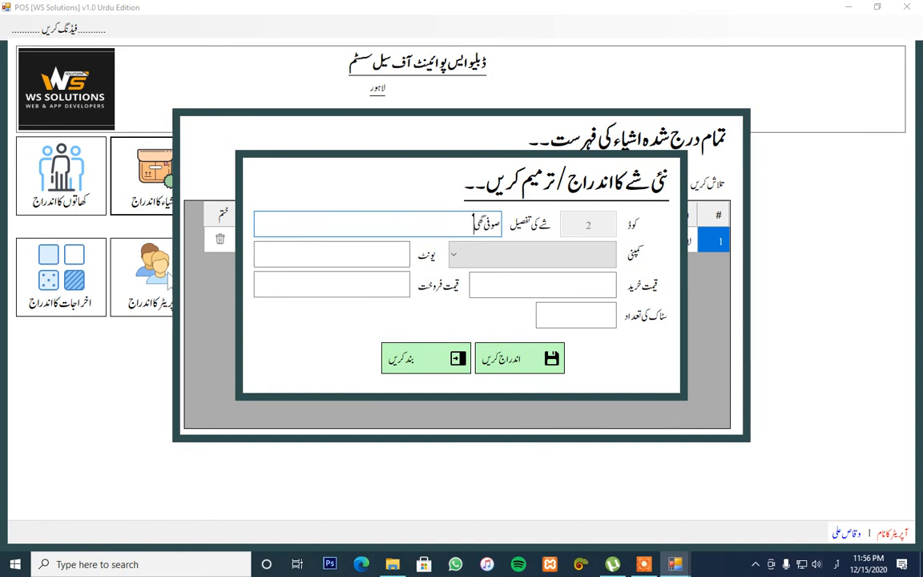
{"action": "left_click", "coordinate": [499, 257]}
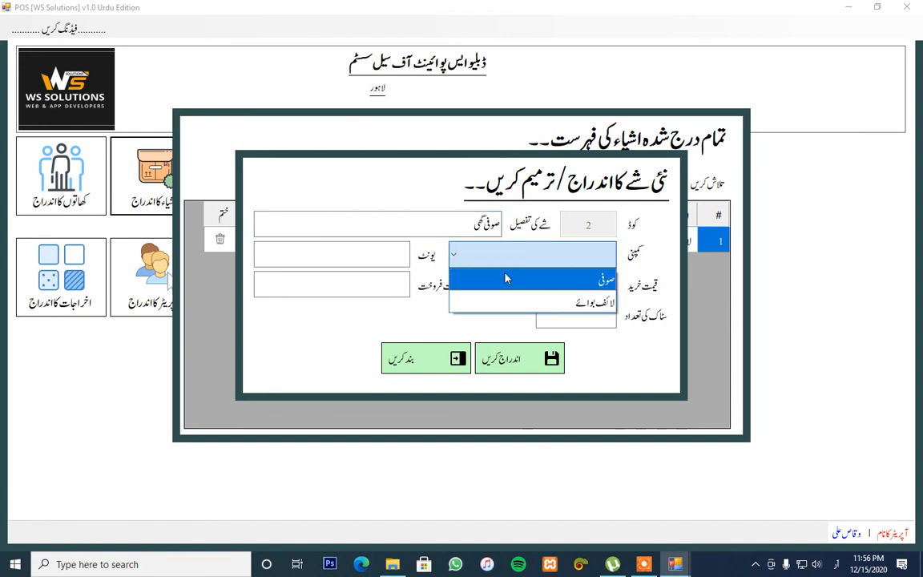
{"action": "left_click", "coordinate": [517, 282]}
Give صوفی گھی unit پیس, purchase price 230, sale price 240 and stock 0, save it and close the item entry form and list.
{"action": "left_click", "coordinate": [384, 256]}
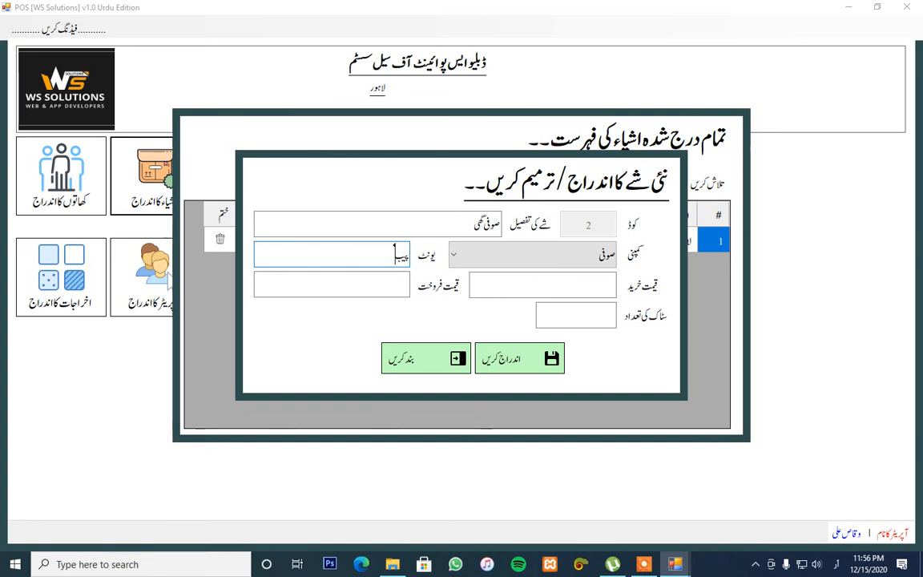
{"action": "type", "text": "پیس"}
{"action": "key", "text": "Tab"}
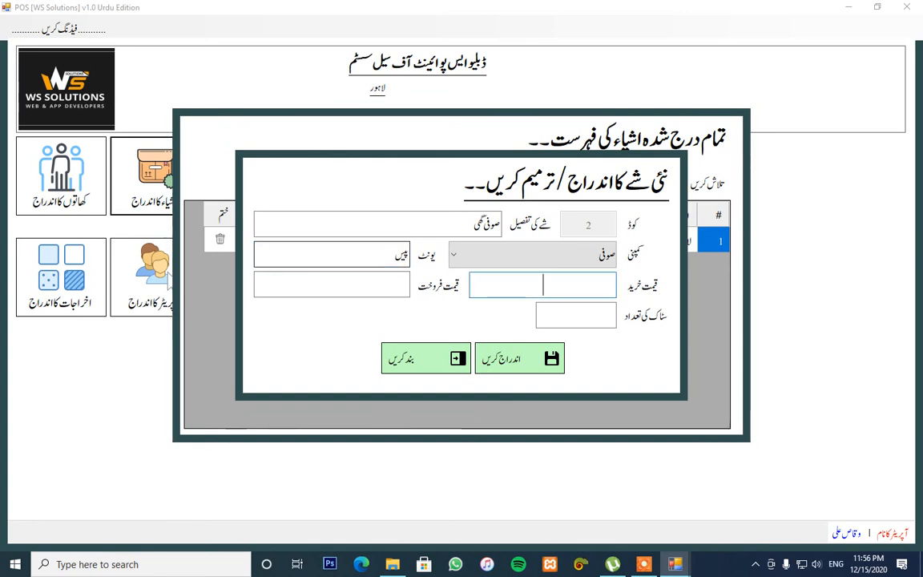
{"action": "type", "text": "23"}
{"action": "key", "text": "Tab"}
{"action": "type", "text": "240"}
{"action": "key", "text": "Tab"}
{"action": "type", "text": "0"}
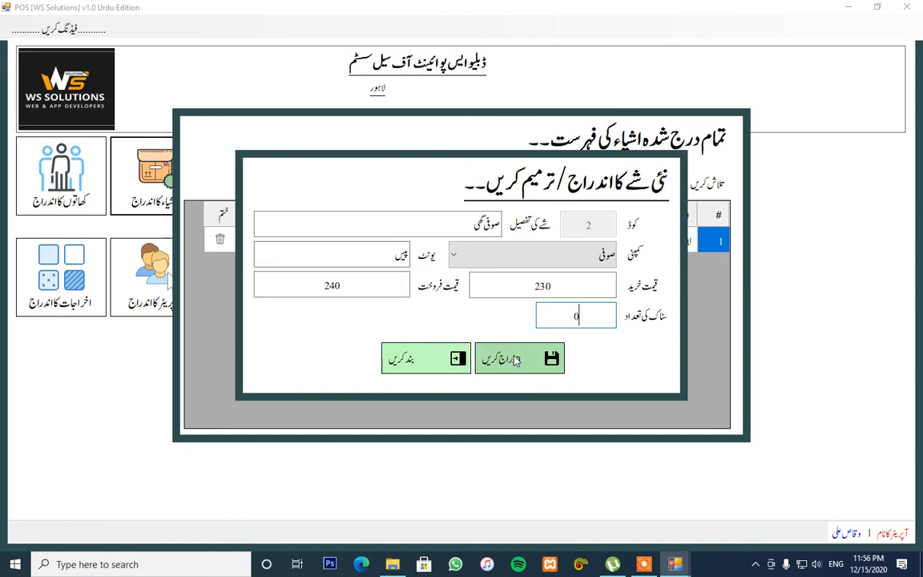
{"action": "key", "text": "Return"}
{"action": "left_click", "coordinate": [484, 323]}
{"action": "left_click", "coordinate": [439, 362]}
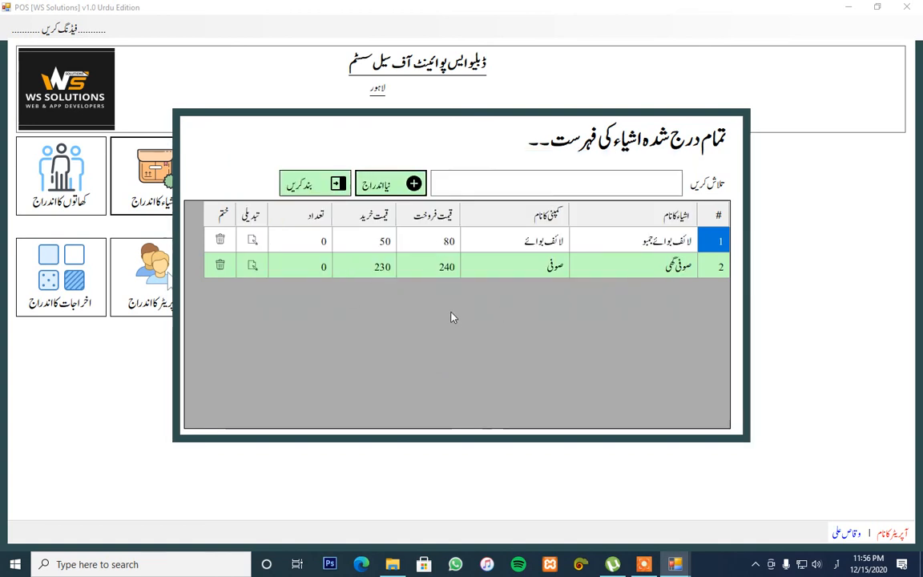
{"action": "left_click", "coordinate": [315, 184]}
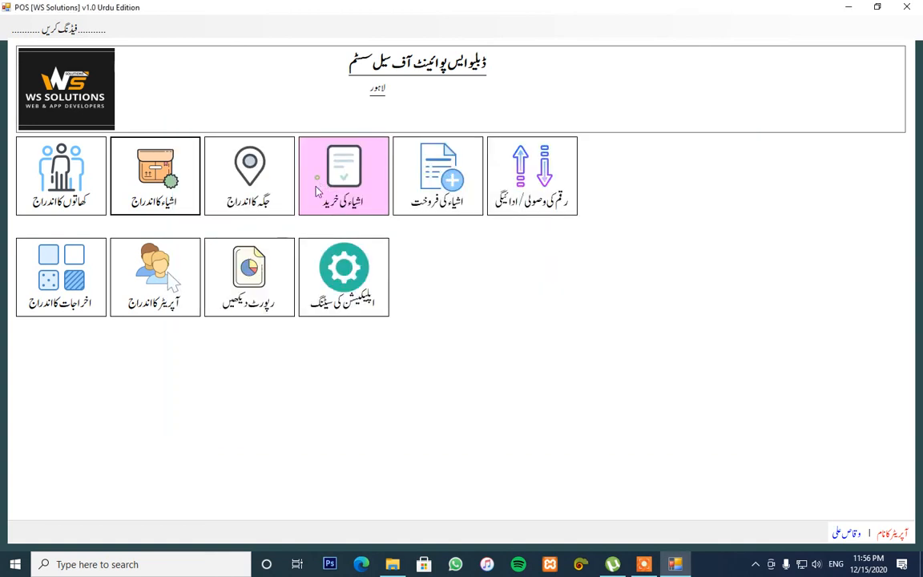
Review the list of places and the edit form of the مکئی کی فصل entry, and close both without changes.
{"action": "left_click", "coordinate": [250, 199]}
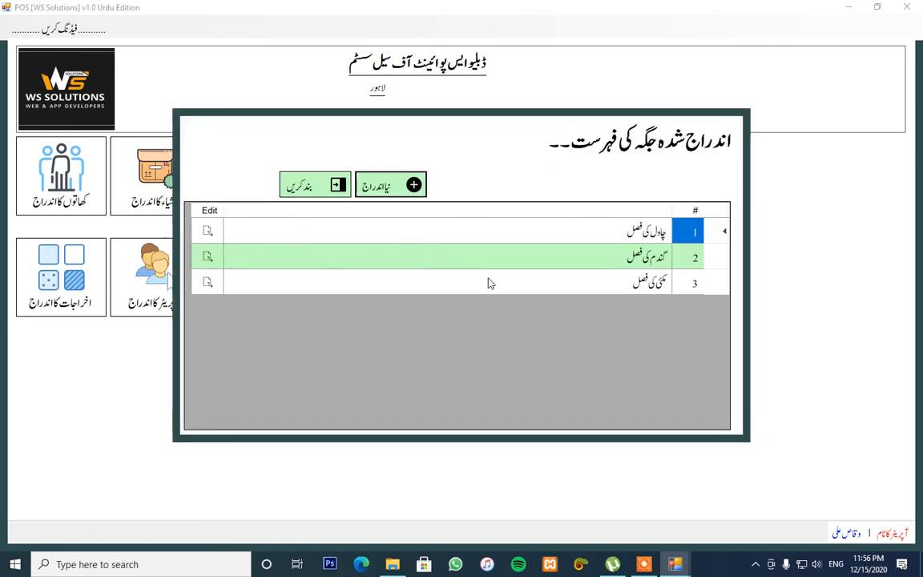
{"action": "left_click", "coordinate": [299, 187]}
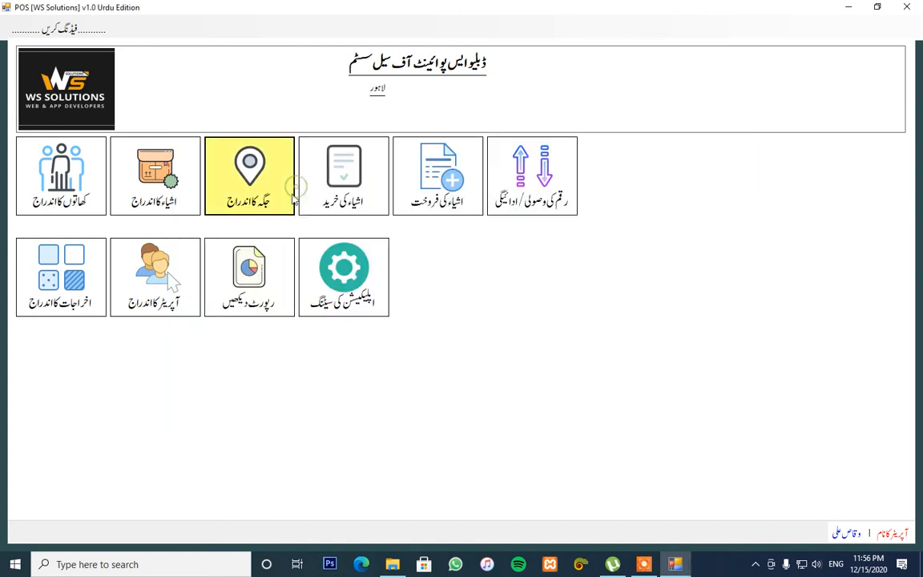
{"action": "left_click", "coordinate": [223, 180]}
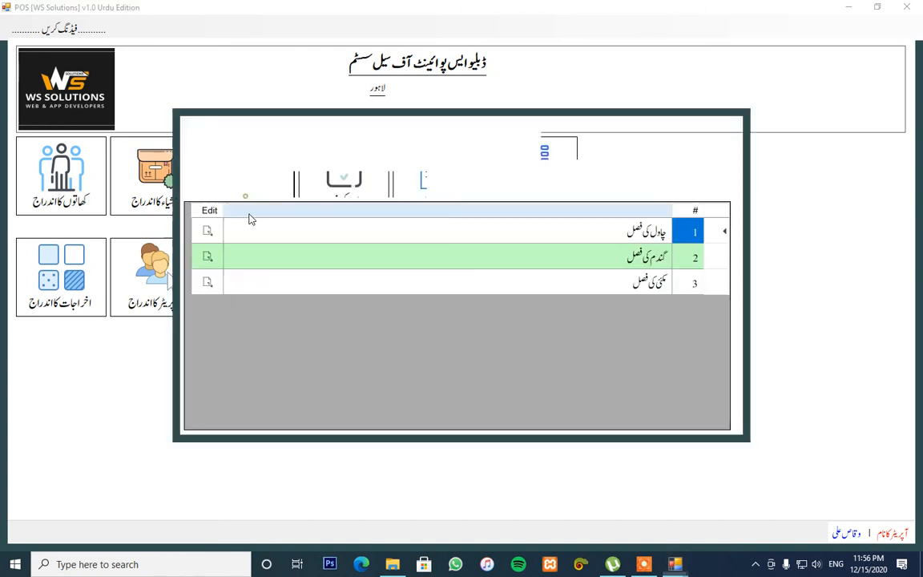
{"action": "left_click", "coordinate": [207, 282]}
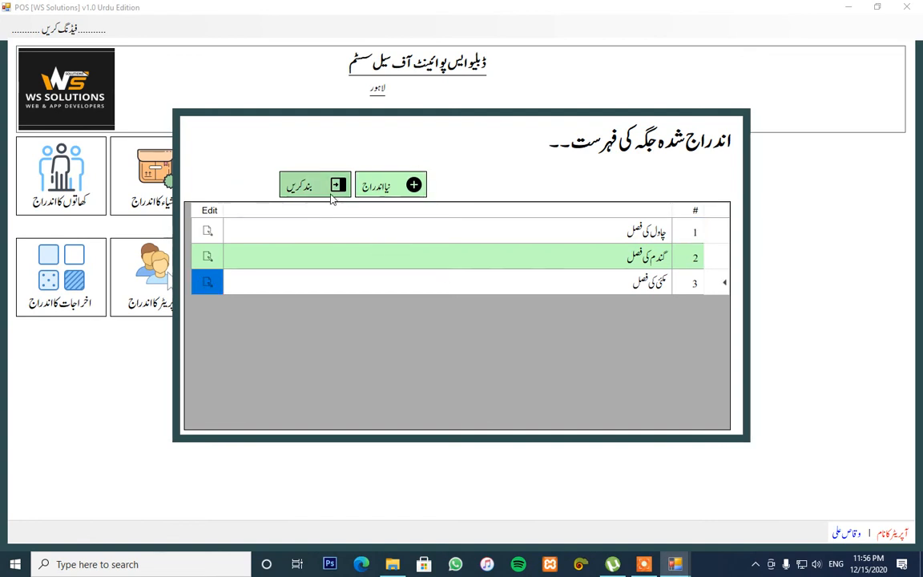
{"action": "left_click", "coordinate": [208, 282]}
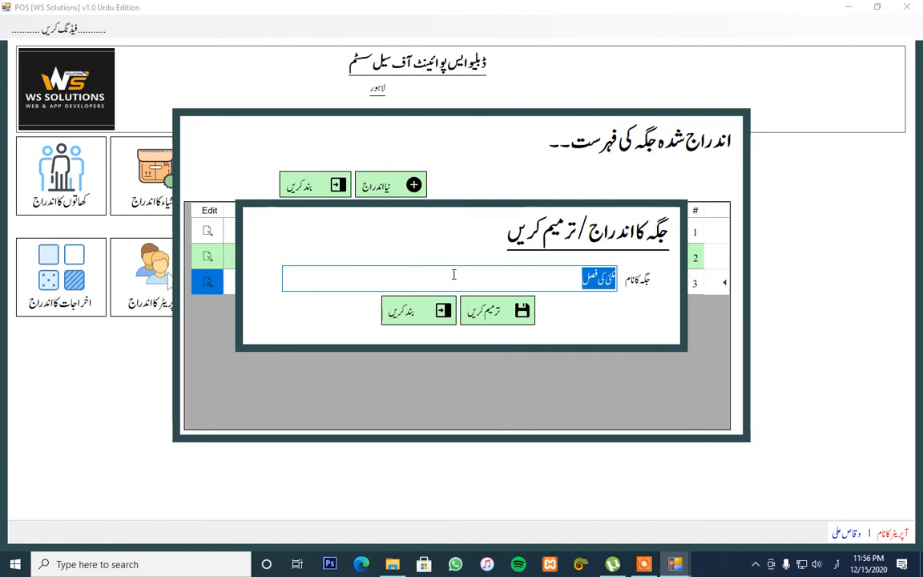
{"action": "left_click", "coordinate": [398, 311]}
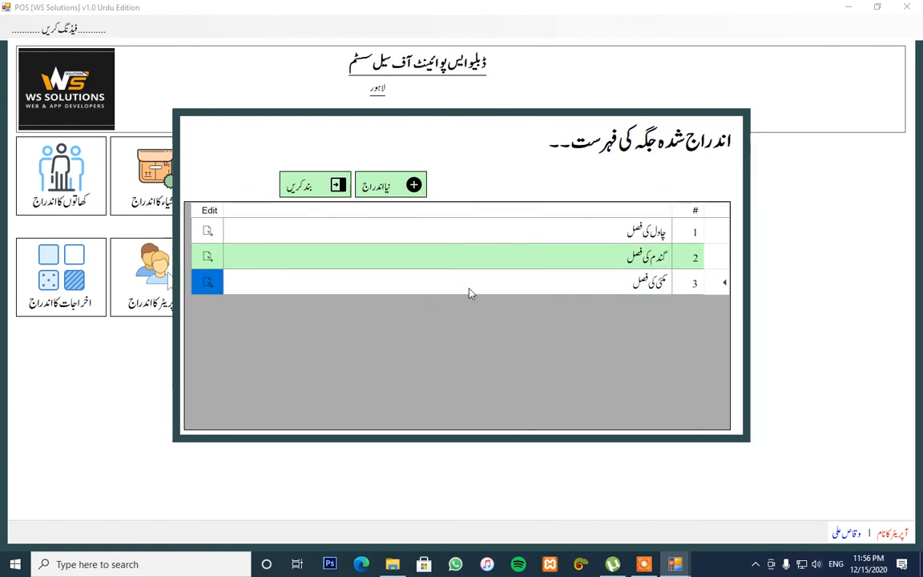
{"action": "left_click", "coordinate": [317, 185]}
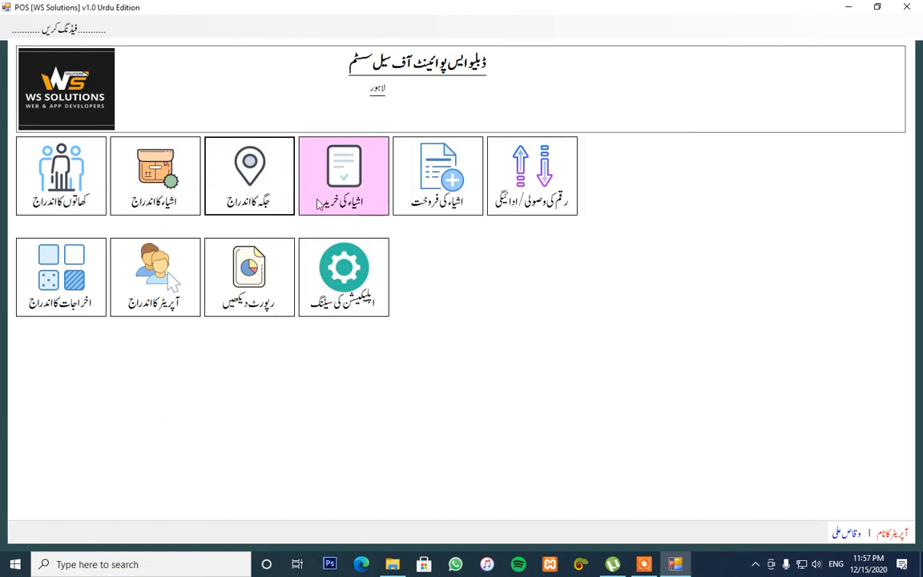
Open a new item purchase form, pick the date 15/12/2020 and enter bill number 10002.
{"action": "left_click", "coordinate": [348, 202]}
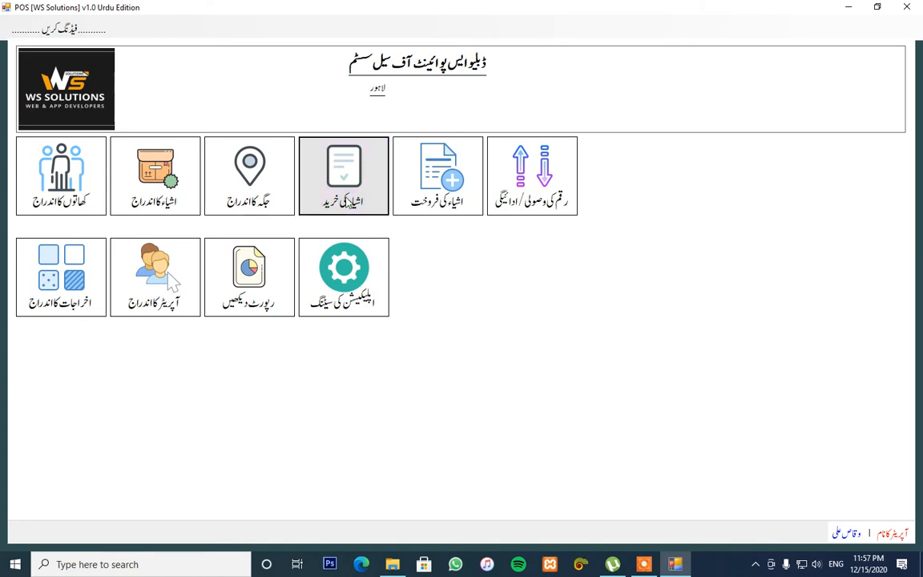
{"action": "left_click", "coordinate": [363, 232]}
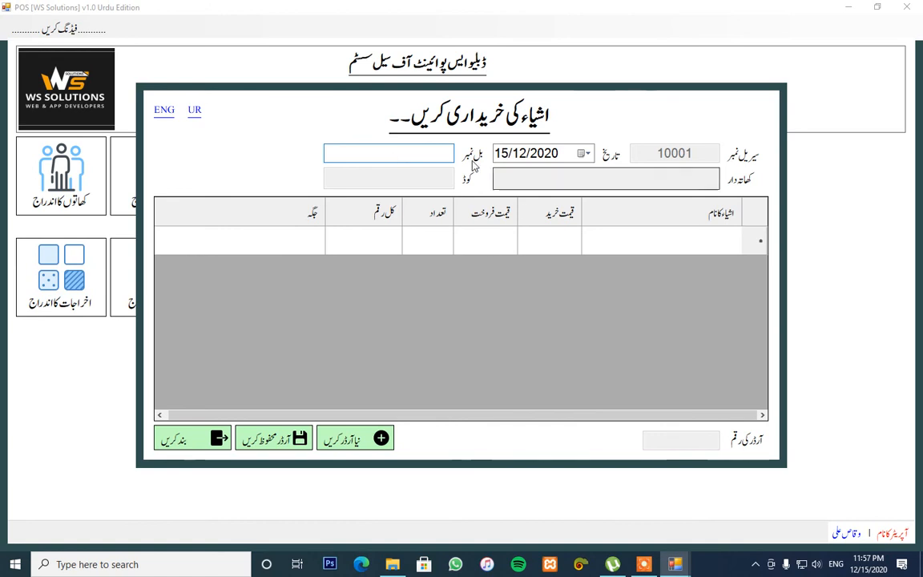
{"action": "left_click", "coordinate": [584, 153]}
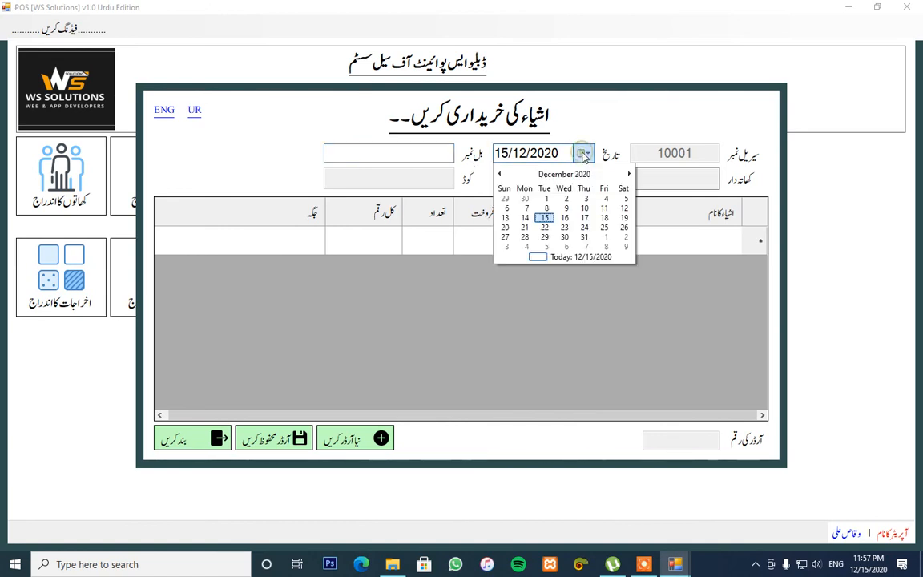
{"action": "left_click", "coordinate": [545, 218]}
{"action": "left_click", "coordinate": [435, 155]}
{"action": "type", "text": "10002"}
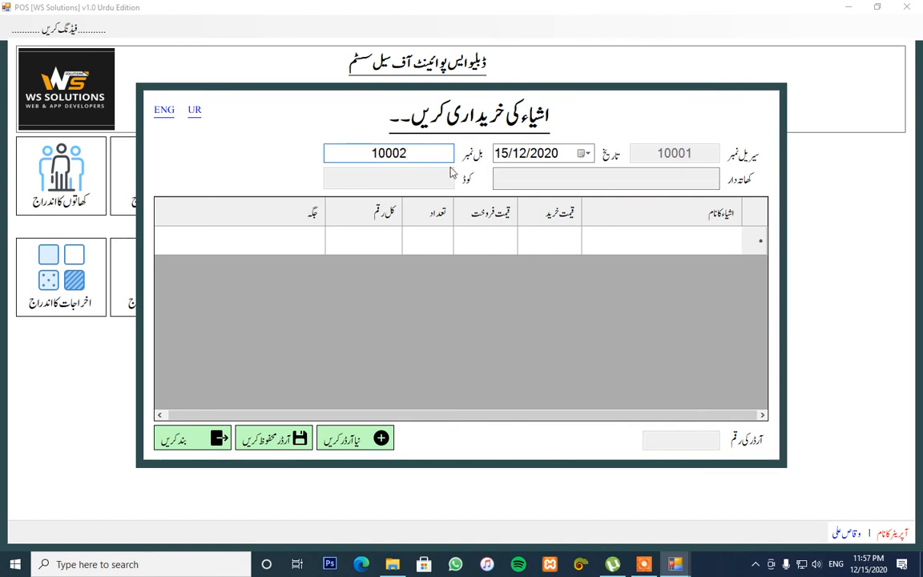
Choose the company account عاضی کمپنی as the account holder for the purchase order.
{"action": "left_click", "coordinate": [517, 176]}
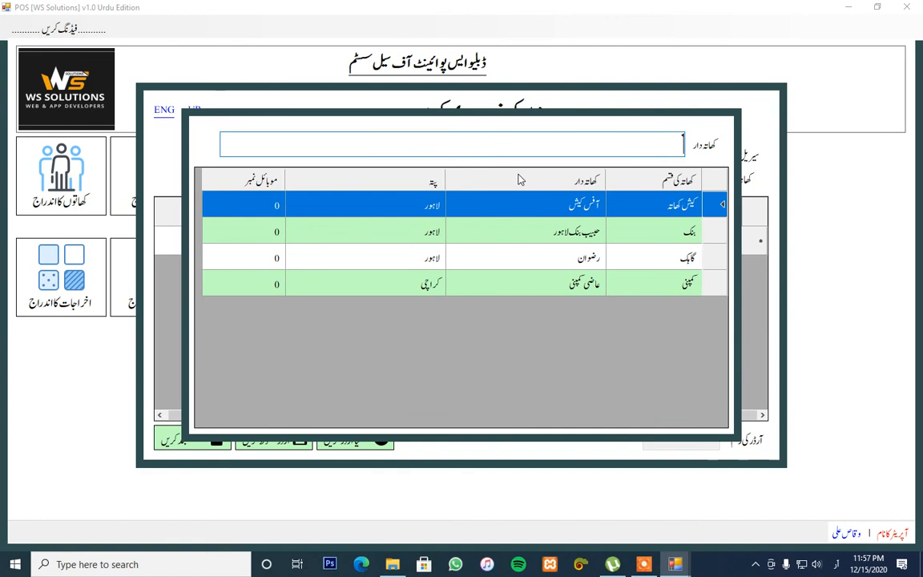
{"action": "key", "text": "Tab"}
{"action": "key", "text": "Down"}
{"action": "key", "text": "Down"}
{"action": "key", "text": "Down"}
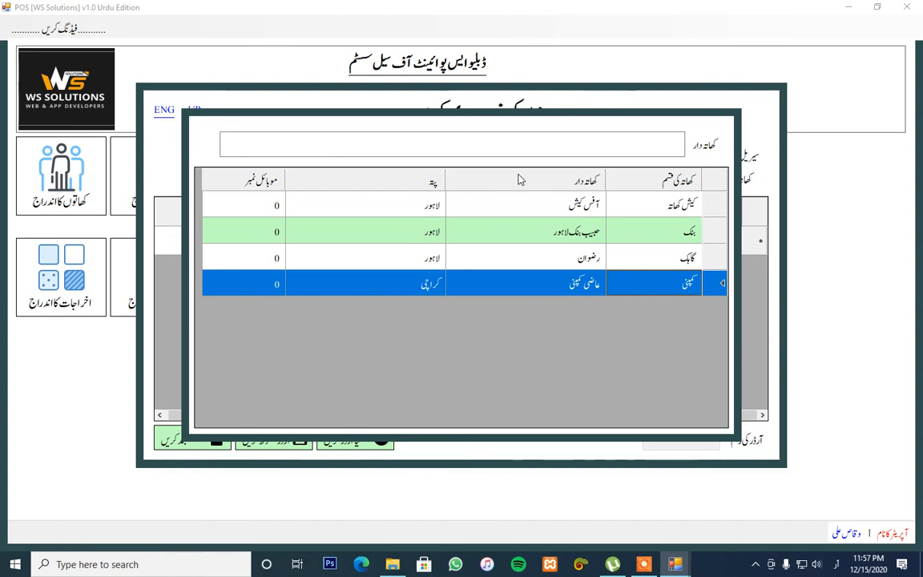
{"action": "key", "text": "Return"}
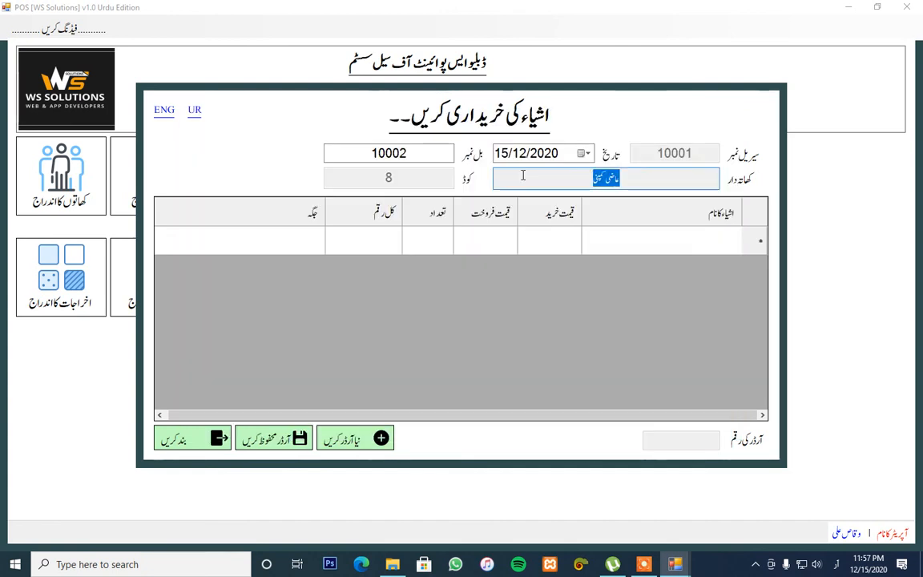
Add the items صوفی گھی and لائف بوائے جمبو as two rows of the purchase order.
{"action": "left_click", "coordinate": [645, 244]}
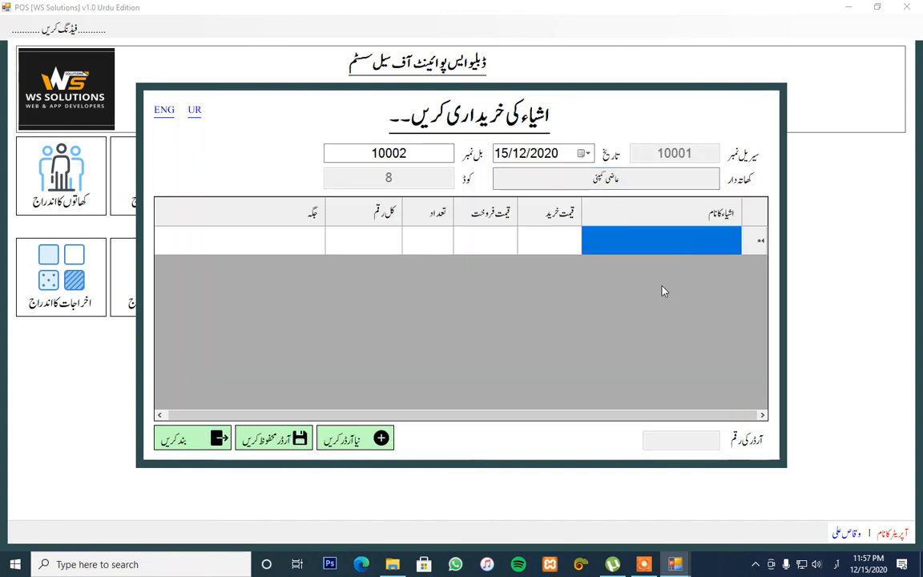
{"action": "type", "text": "صوفی گھی"}
{"action": "key", "text": "Return"}
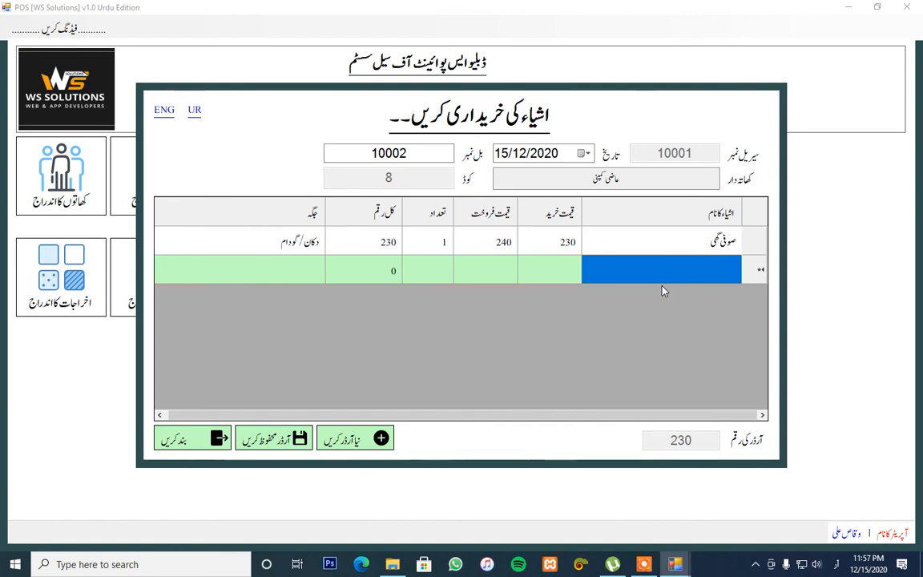
{"action": "type", "text": "لائف بوائے جمبو"}
{"action": "left_click", "coordinate": [662, 288]}
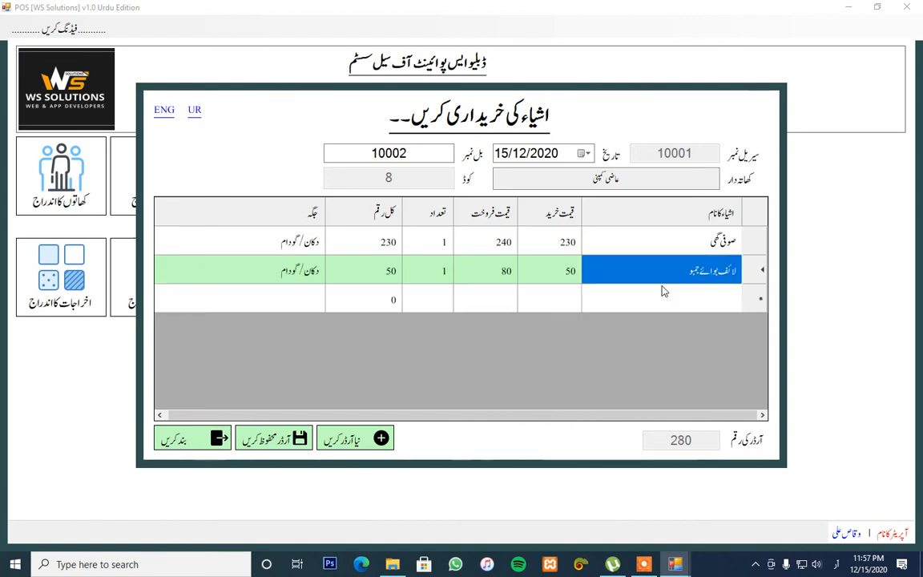
Set the purchase quantity of صوفی گھی to 40.
{"action": "key", "text": "Left"}
{"action": "key", "text": "Up"}
{"action": "key", "text": "Right"}
{"action": "key", "text": "Right"}
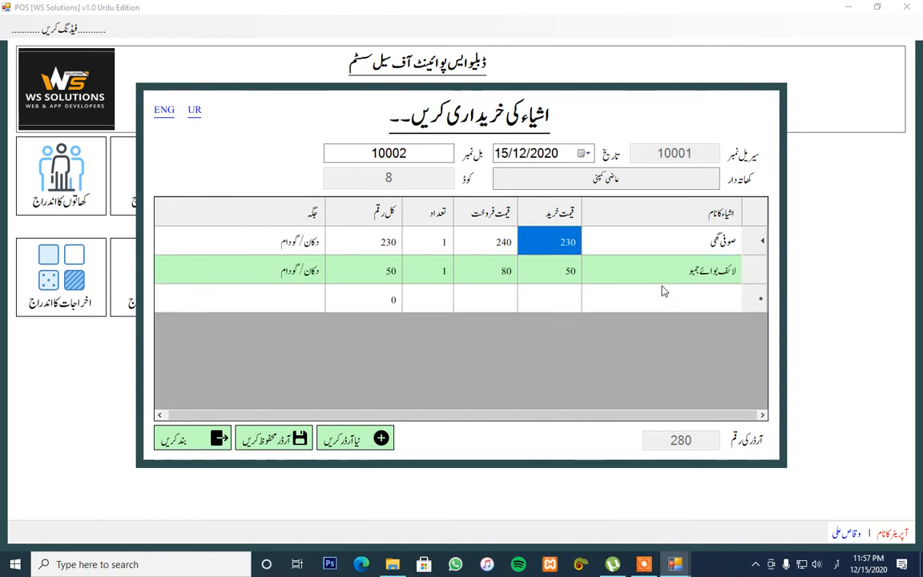
{"action": "key", "text": "Left"}
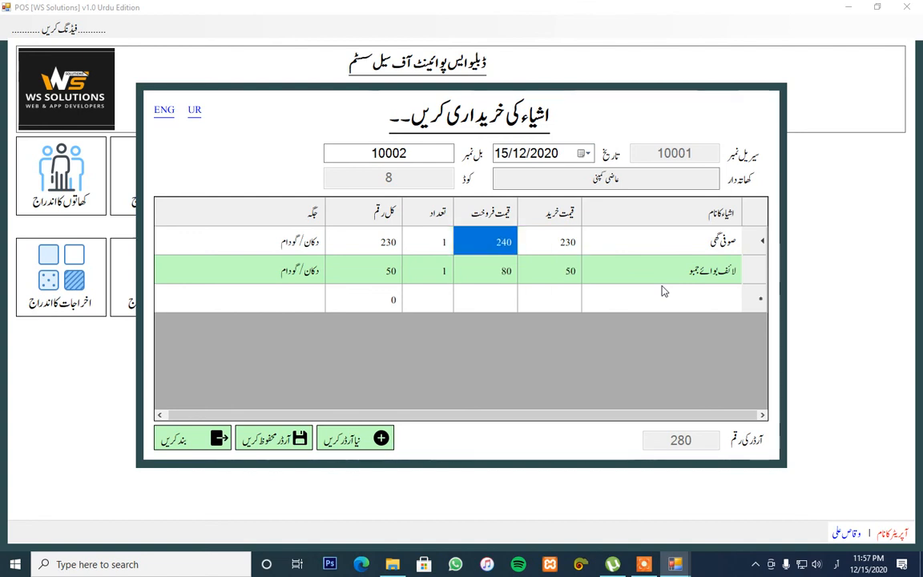
{"action": "key", "text": "Right"}
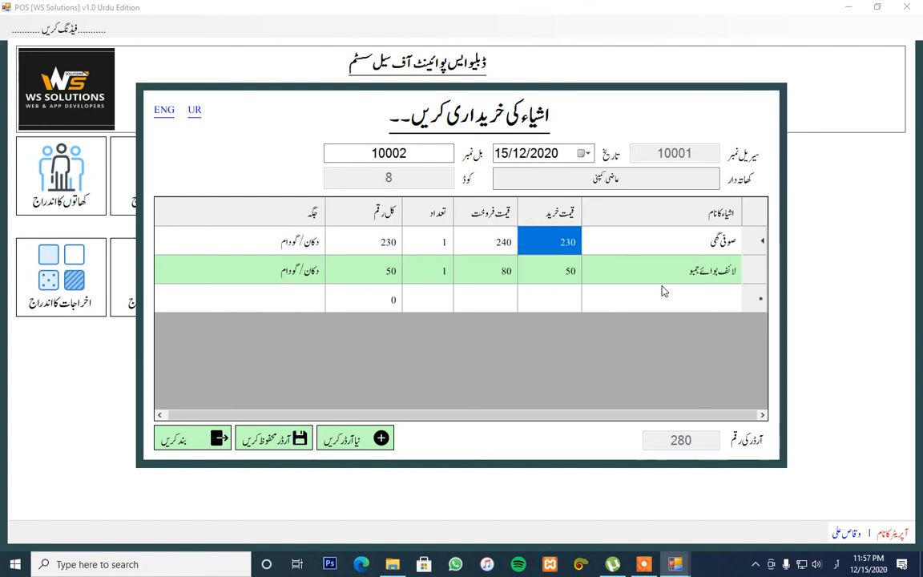
{"action": "key", "text": "Left"}
{"action": "key", "text": "Left"}
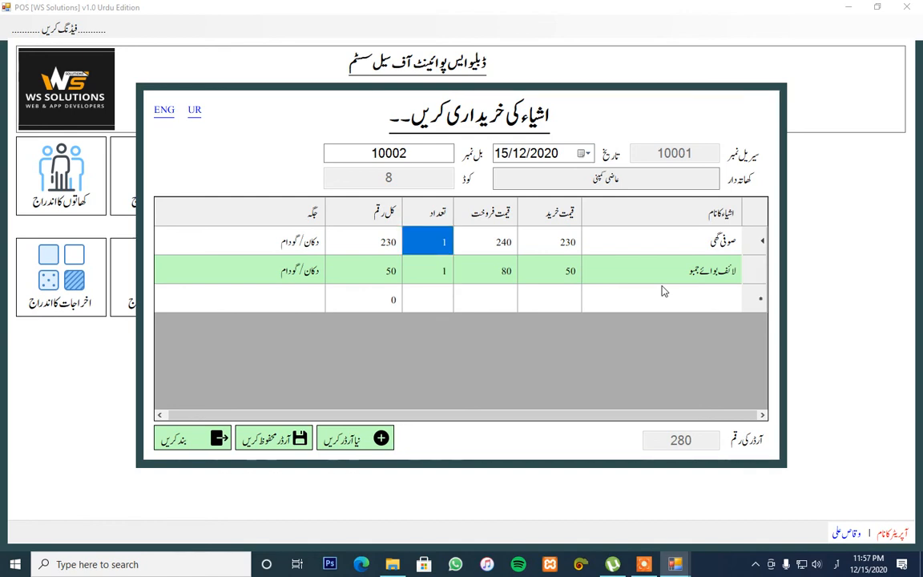
{"action": "type", "text": "40"}
{"action": "key", "text": "Return"}
Set the purchase quantity of لائف بوائے جمبو to 50.
{"action": "key", "text": "Up"}
{"action": "key", "text": "Down"}
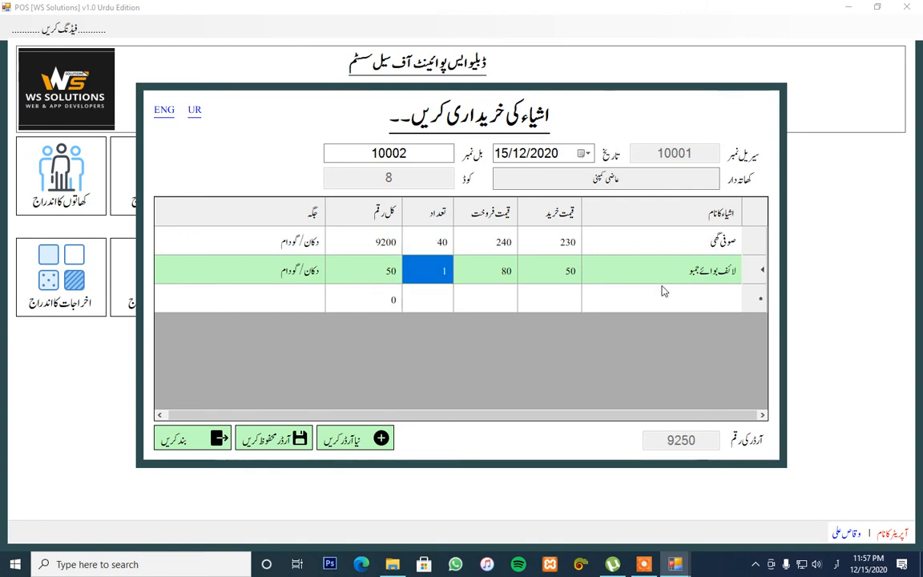
{"action": "type", "text": "50"}
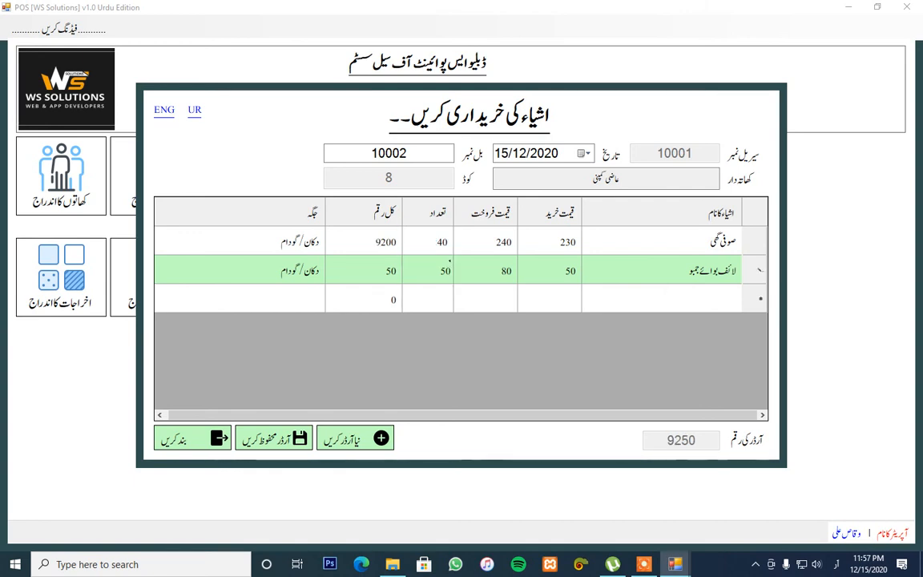
{"action": "key", "text": "Return"}
Check the place and price cells of the entered items and save the purchase order.
{"action": "key", "text": "Up"}
{"action": "key", "text": "Left"}
{"action": "key", "text": "Left"}
{"action": "key", "text": "Up"}
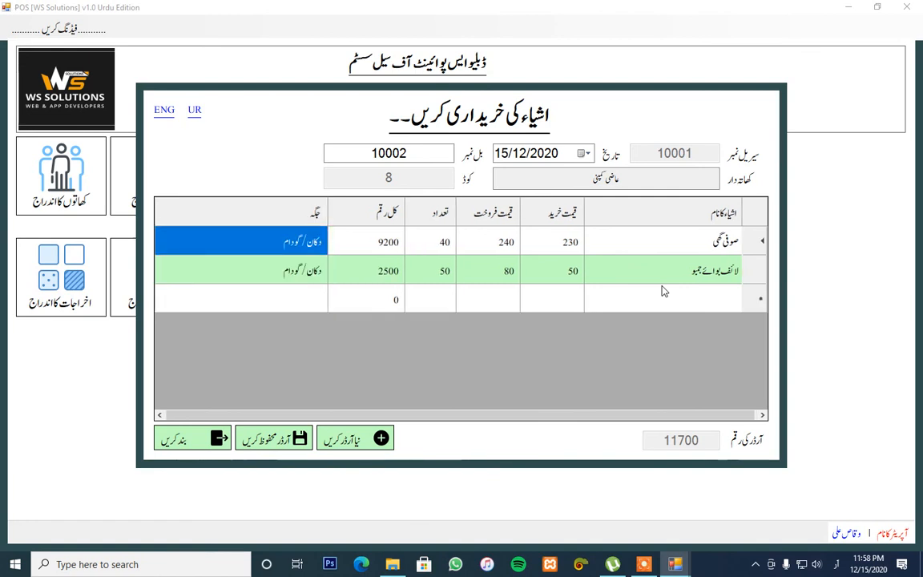
{"action": "key", "text": "Down"}
{"action": "key", "text": "Up"}
{"action": "key", "text": "Right"}
{"action": "key", "text": "Right"}
{"action": "key", "text": "Right"}
{"action": "key", "text": "Right"}
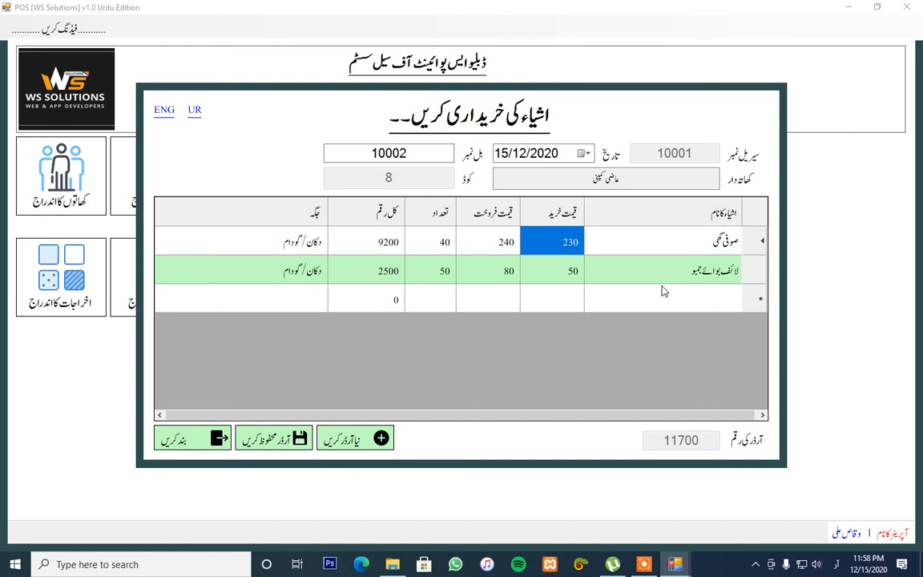
{"action": "left_click", "coordinate": [273, 446]}
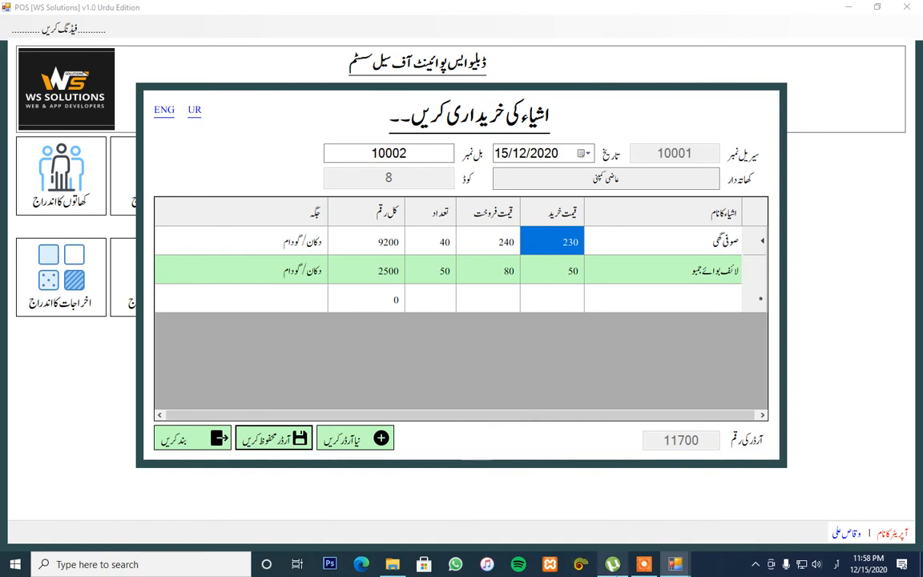
{"action": "left_click", "coordinate": [646, 571]}
{"action": "left_click", "coordinate": [508, 542]}
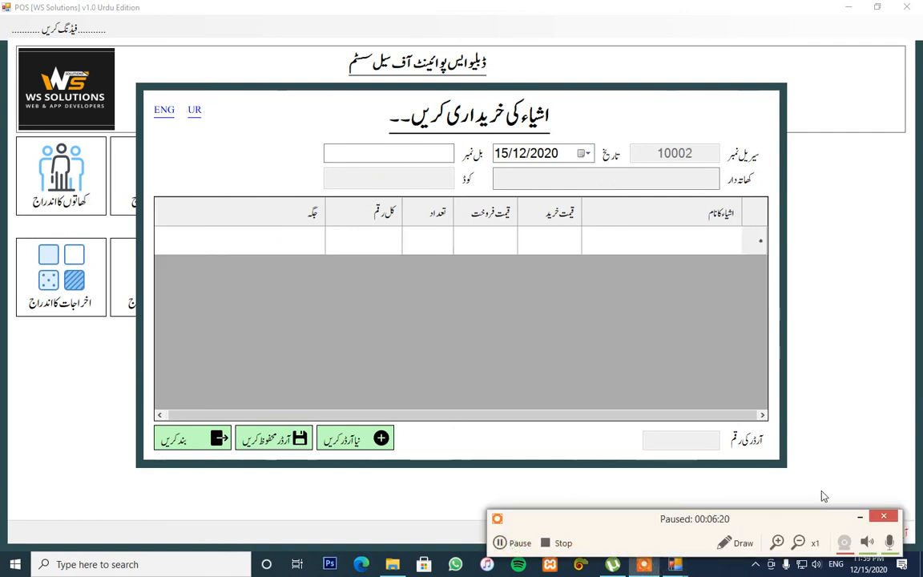
{"action": "left_click", "coordinate": [856, 517]}
Close the purchase form, examine the receipt of the عاضی کمپنی order from the list of purchased orders, and close the receipt.
{"action": "left_click", "coordinate": [412, 153]}
{"action": "left_click", "coordinate": [177, 451]}
{"action": "left_click", "coordinate": [345, 185]}
{"action": "left_click", "coordinate": [377, 251]}
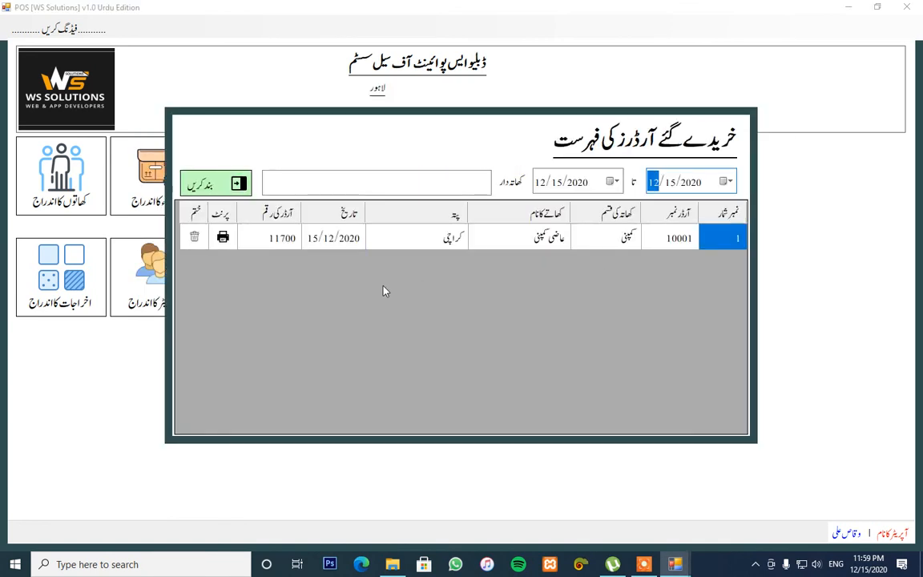
{"action": "left_click", "coordinate": [223, 236]}
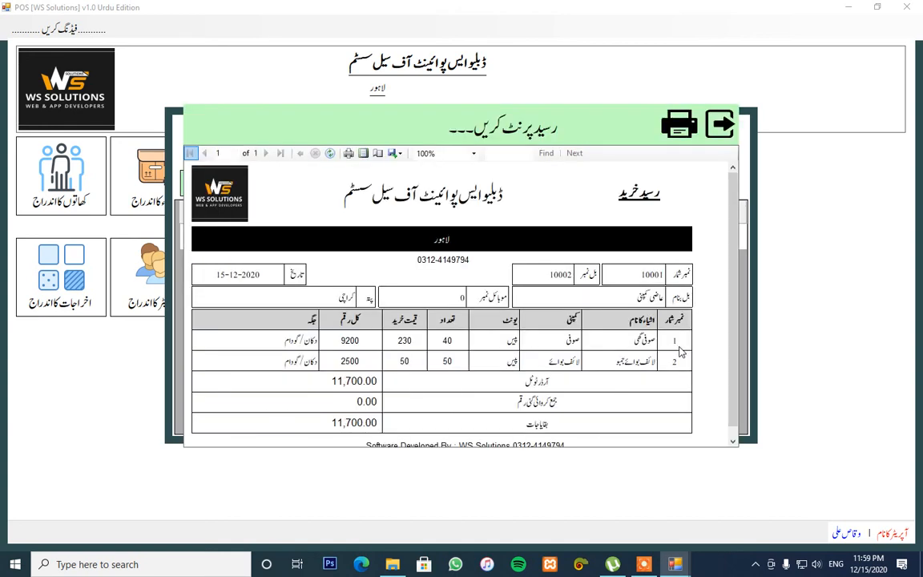
{"action": "scroll", "coordinate": [681, 352], "scroll_direction": "down", "scroll_amount": 1}
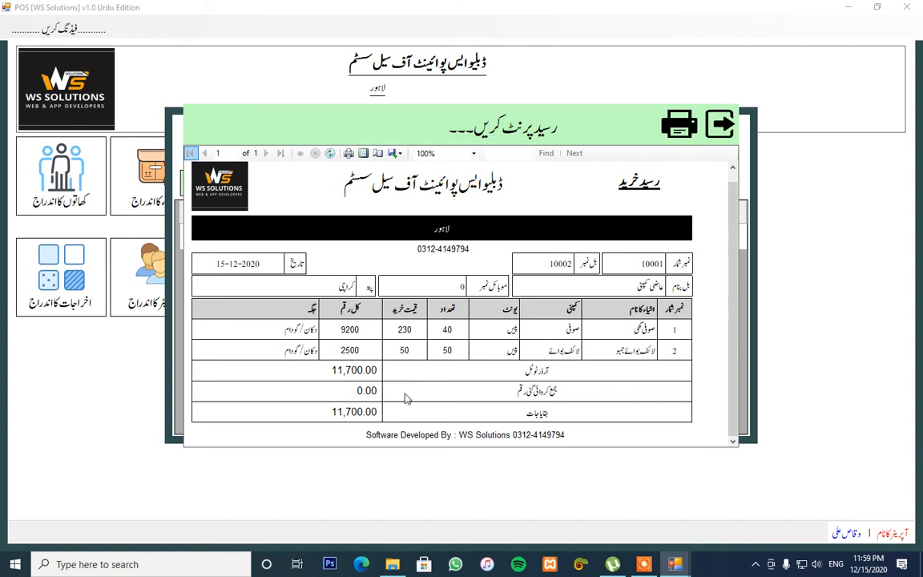
{"action": "left_click", "coordinate": [725, 135]}
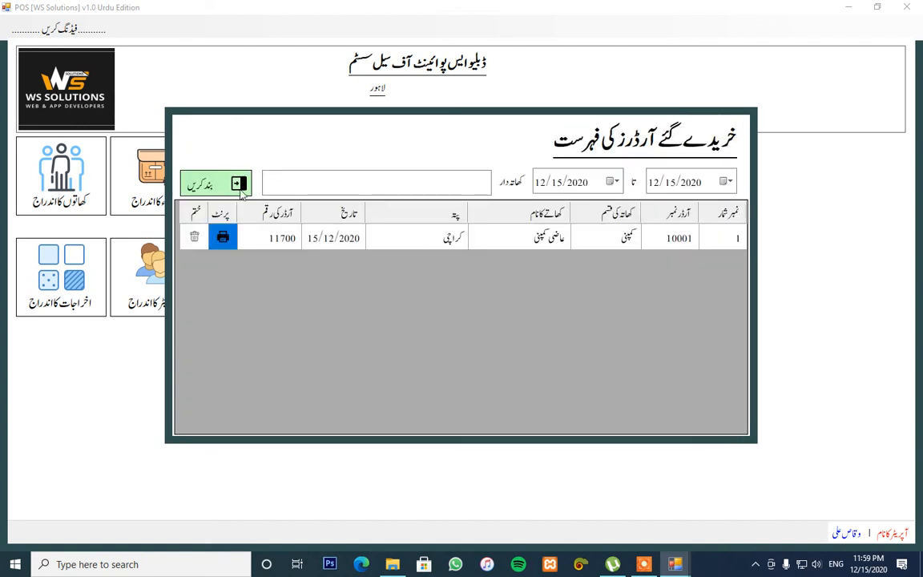
Try to delete the عاضی کمپنی order from the list of purchased orders, and close and reopen the list.
{"action": "left_click", "coordinate": [194, 236]}
{"action": "left_click", "coordinate": [495, 324]}
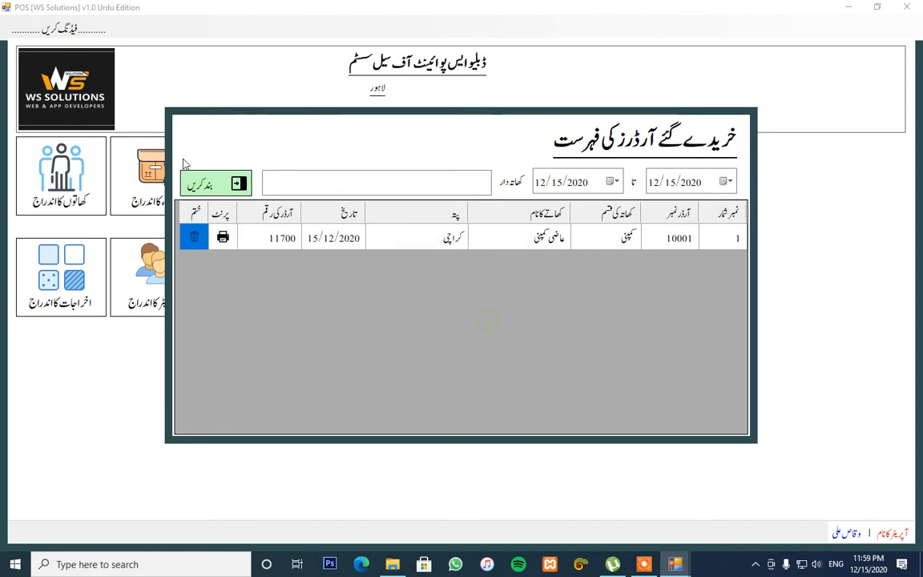
{"action": "left_click", "coordinate": [218, 187]}
{"action": "left_click", "coordinate": [304, 211]}
{"action": "left_click", "coordinate": [353, 254]}
Look at the date range and account holder filters of the purchased orders list and close it.
{"action": "left_click", "coordinate": [725, 182]}
{"action": "left_click", "coordinate": [725, 182]}
{"action": "left_click", "coordinate": [472, 182]}
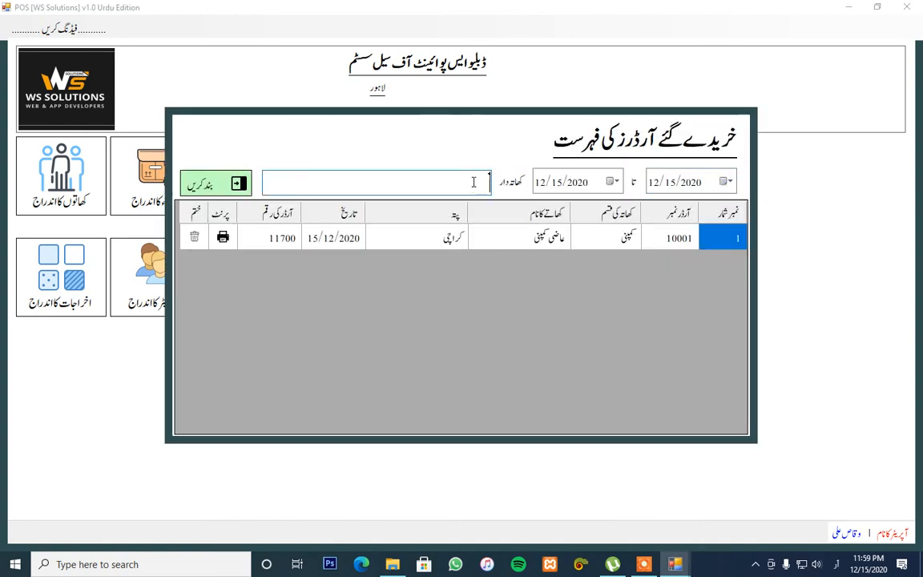
{"action": "left_click", "coordinate": [238, 187]}
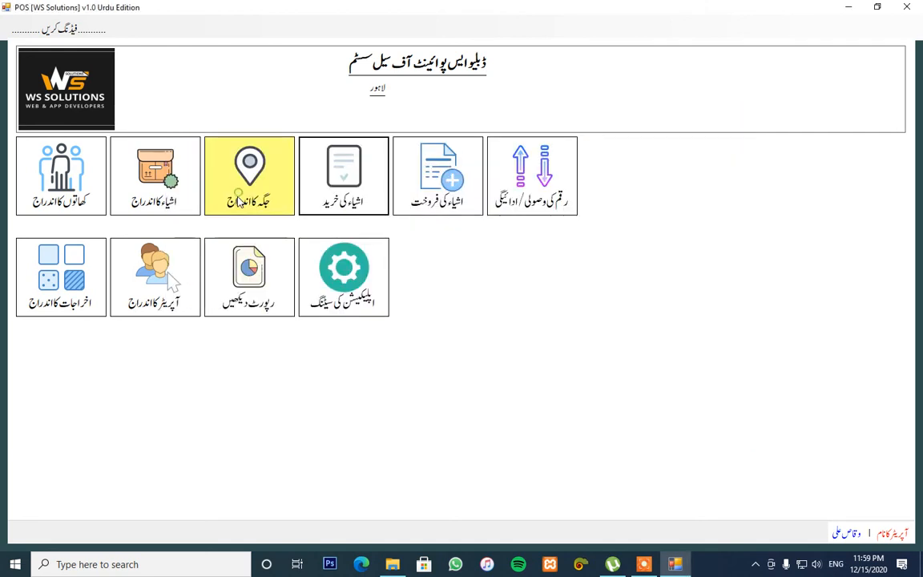
Open a new item sale form and choose the customer (گاہک) account as the account holder.
{"action": "left_click", "coordinate": [434, 212]}
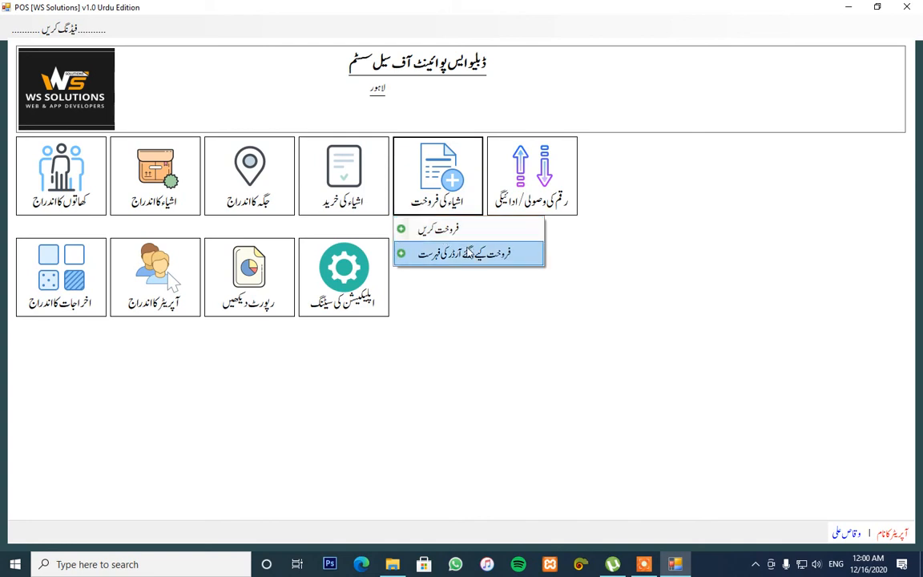
{"action": "left_click", "coordinate": [441, 230]}
{"action": "left_click", "coordinate": [342, 166]}
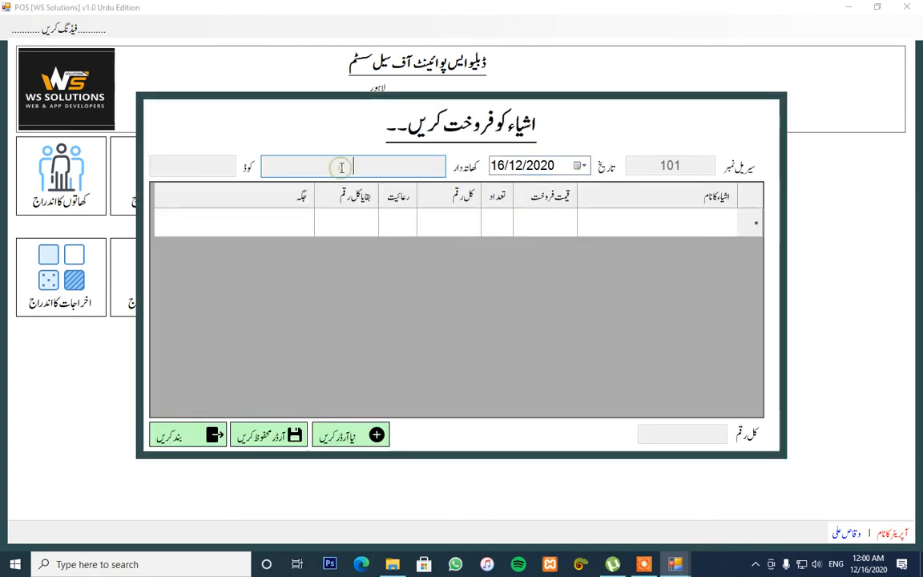
{"action": "key", "text": "Return"}
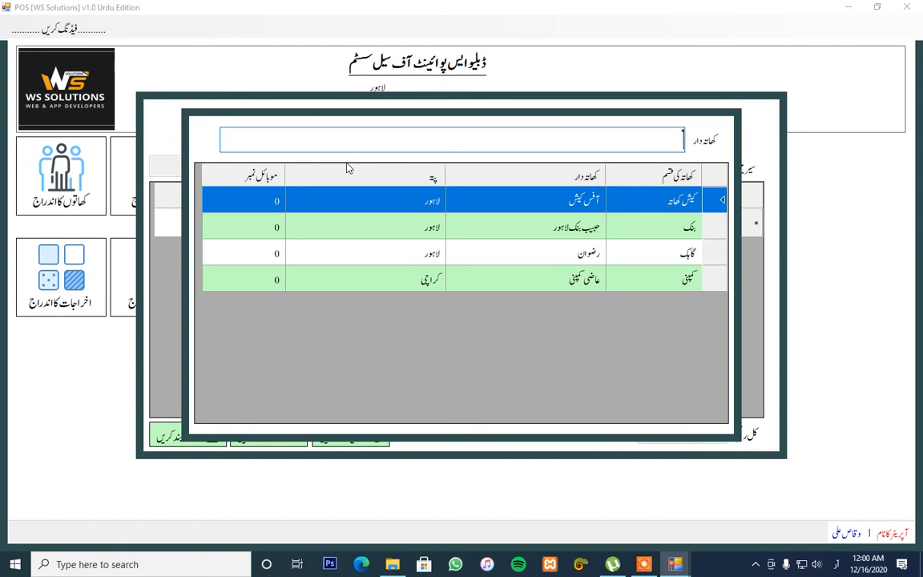
{"action": "key", "text": "Down"}
{"action": "key", "text": "Down"}
{"action": "key", "text": "Return"}
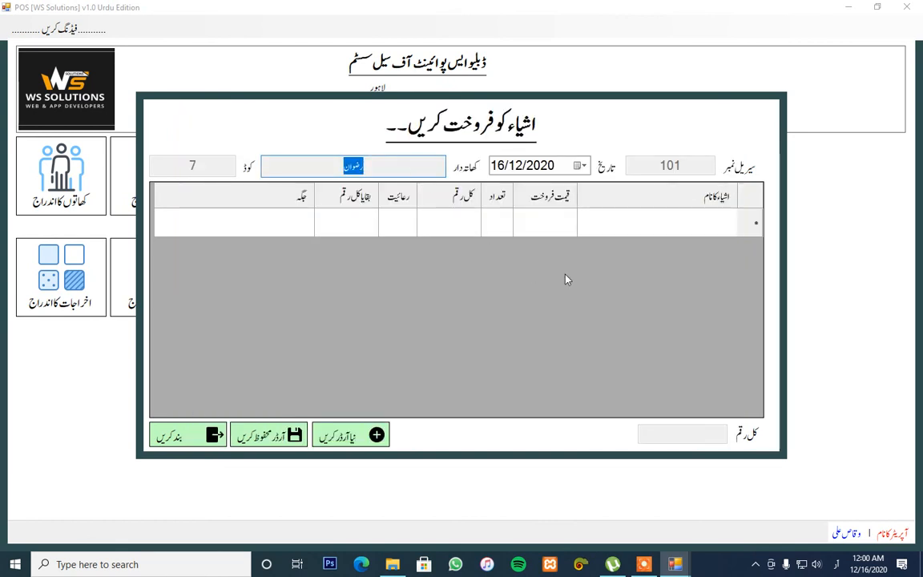
Add the items صوفی گھی and لائف بوائے جمبو as two rows of the sale order.
{"action": "left_click", "coordinate": [651, 222]}
{"action": "type", "text": "صوفی گھی"}
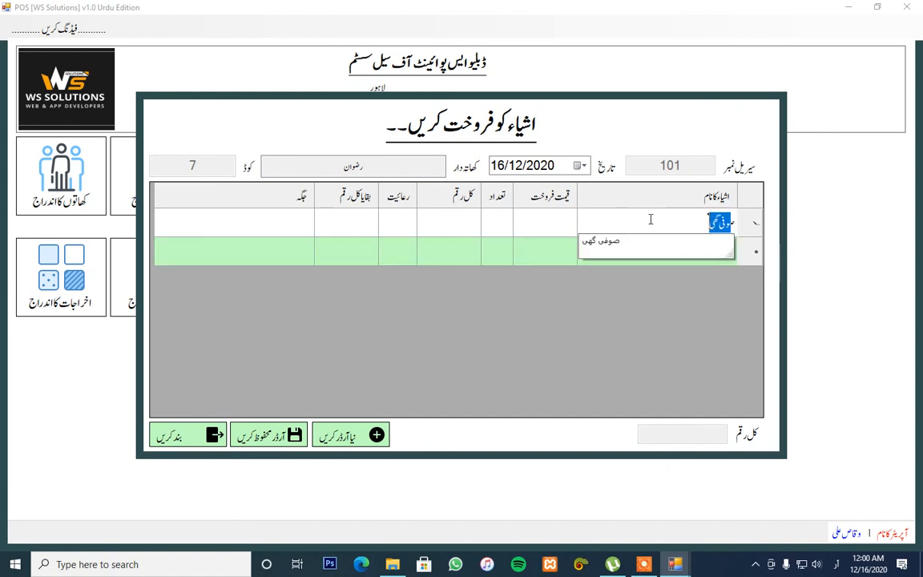
{"action": "key", "text": "Down"}
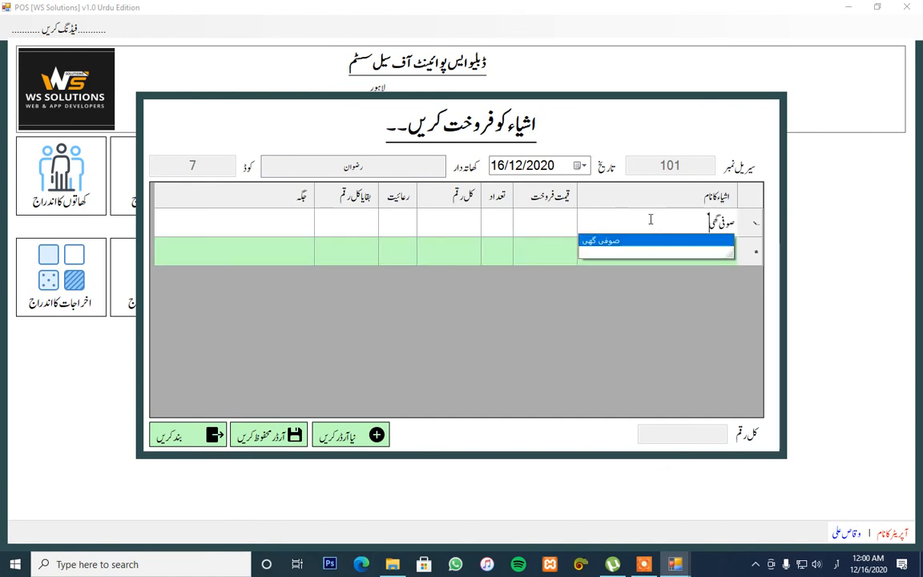
{"action": "key", "text": "Return"}
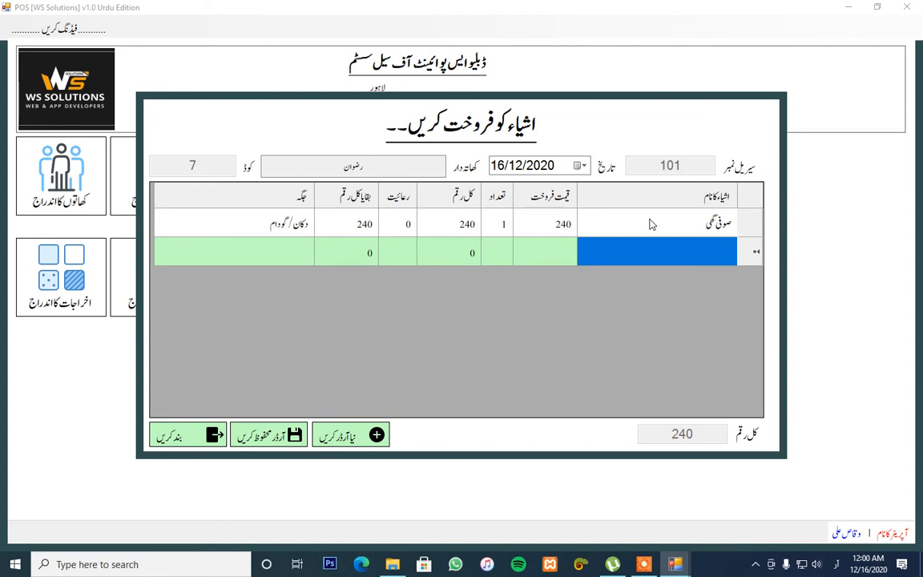
{"action": "type", "text": "ل"}
{"action": "key", "text": "Down"}
{"action": "key", "text": "Return"}
Set the sale quantity of صوفی گھی to 4.
{"action": "key", "text": "Up"}
{"action": "key", "text": "Left"}
{"action": "key", "text": "Left"}
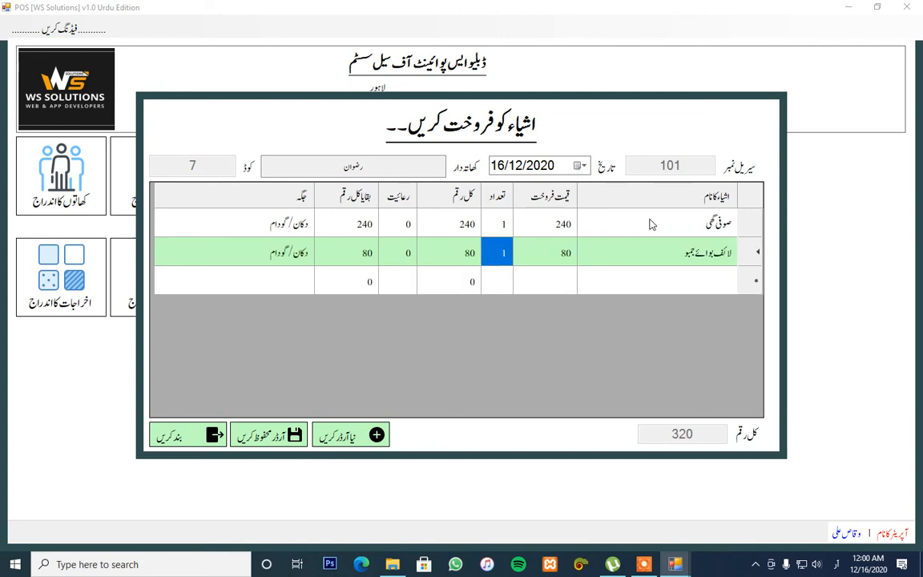
{"action": "key", "text": "Up"}
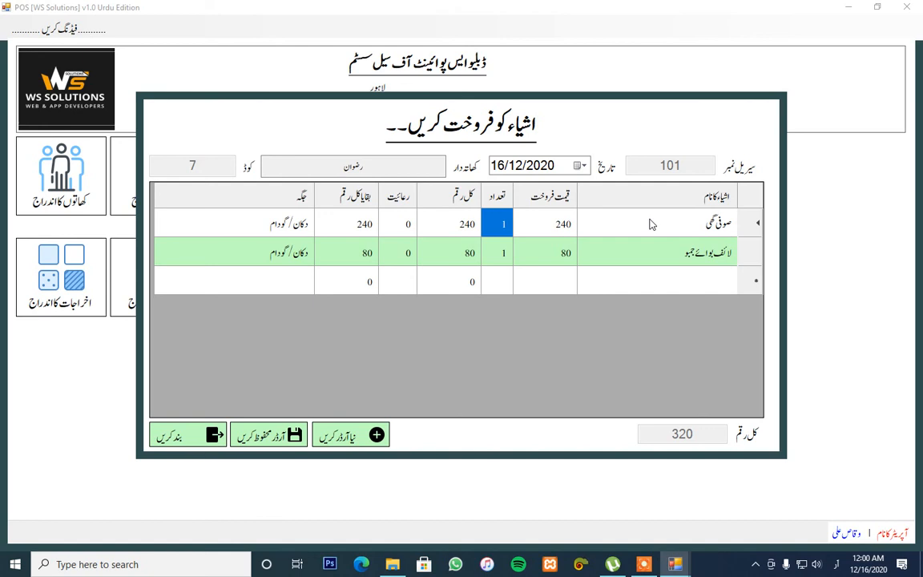
{"action": "type", "text": "4"}
{"action": "key", "text": "Return"}
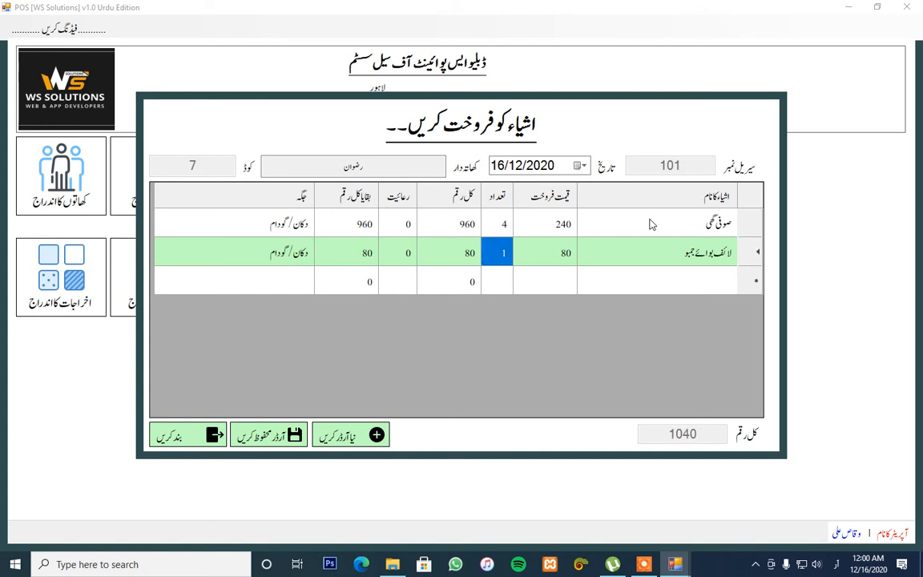
Set the sale quantity of لائف بوائے جمبو to 6 and save the sale order.
{"action": "type", "text": "6"}
{"action": "left_click", "coordinate": [262, 444]}
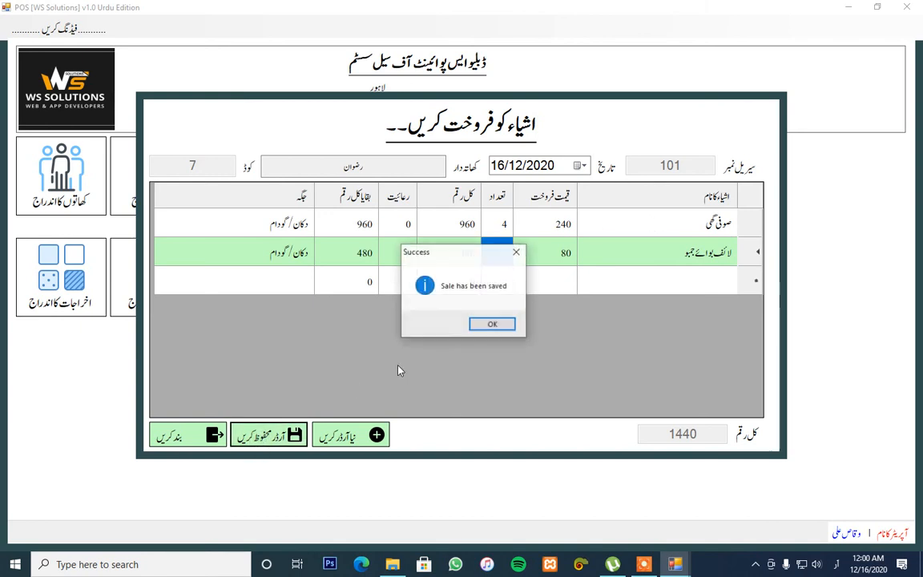
{"action": "left_click", "coordinate": [493, 325]}
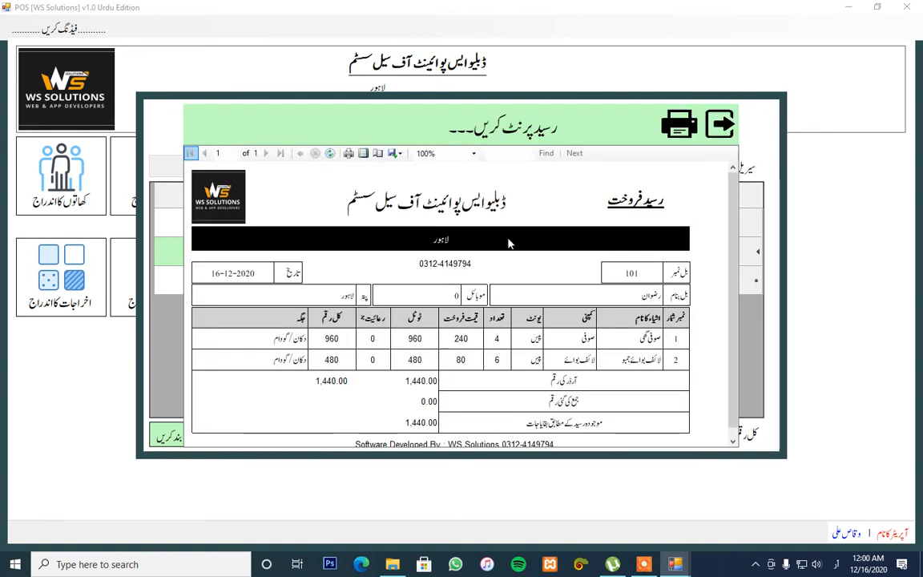
Review the whole sale receipt down to its footer and close both the receipt and the sale form.
{"action": "scroll", "coordinate": [510, 242], "scroll_direction": "down", "scroll_amount": 1}
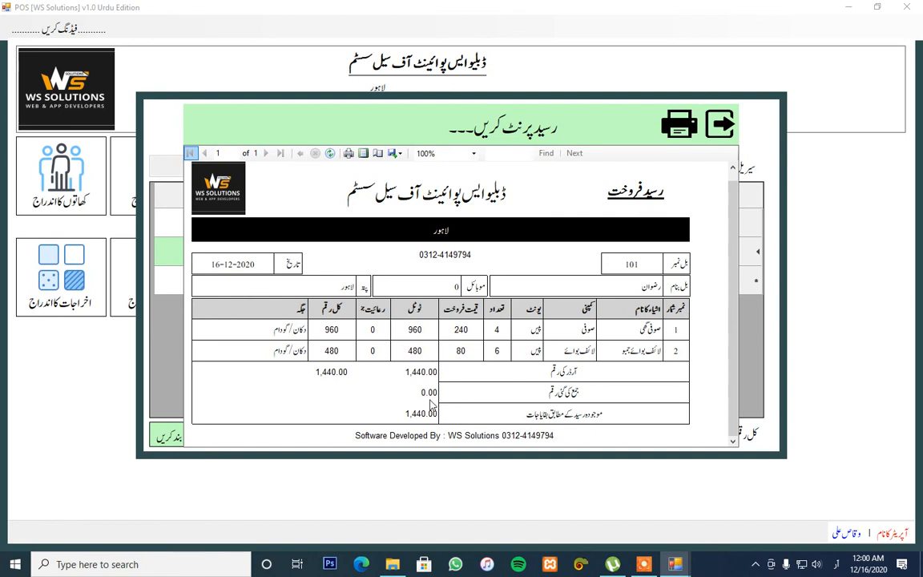
{"action": "left_click", "coordinate": [722, 127]}
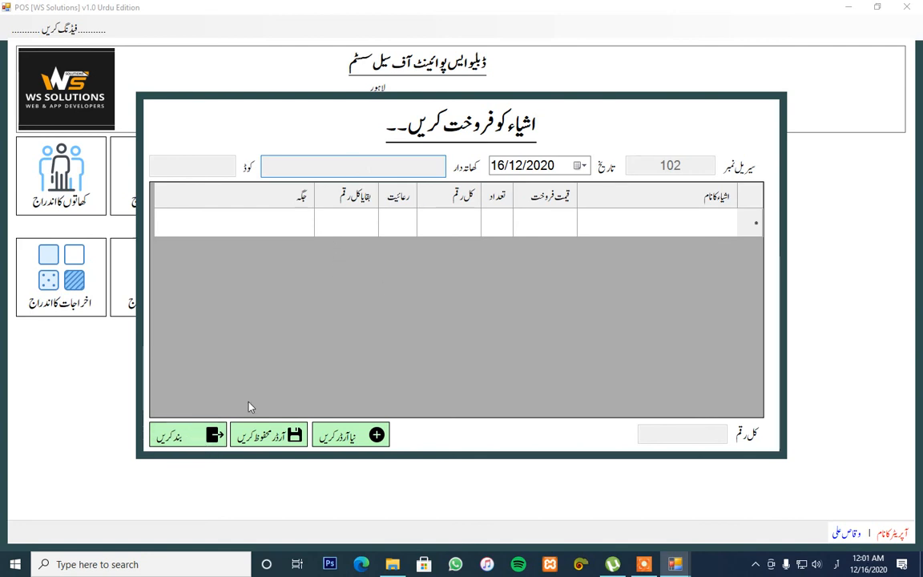
{"action": "left_click", "coordinate": [174, 436]}
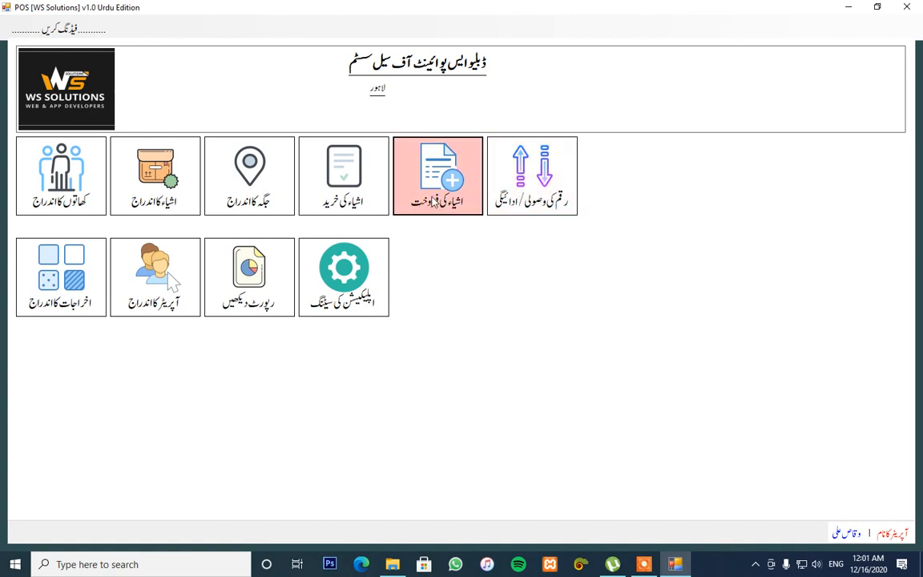
Start a return of purchased items, entering the bill number and choosing the company (کمپنی) account as the account holder.
{"action": "left_click", "coordinate": [36, 29]}
{"action": "mouse_move", "coordinate": [65, 54]}
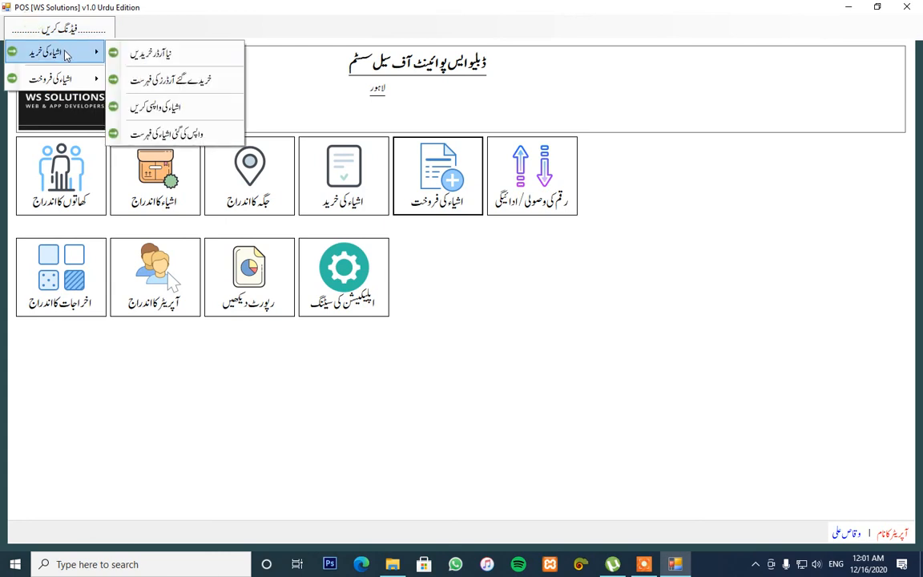
{"action": "left_click", "coordinate": [184, 113]}
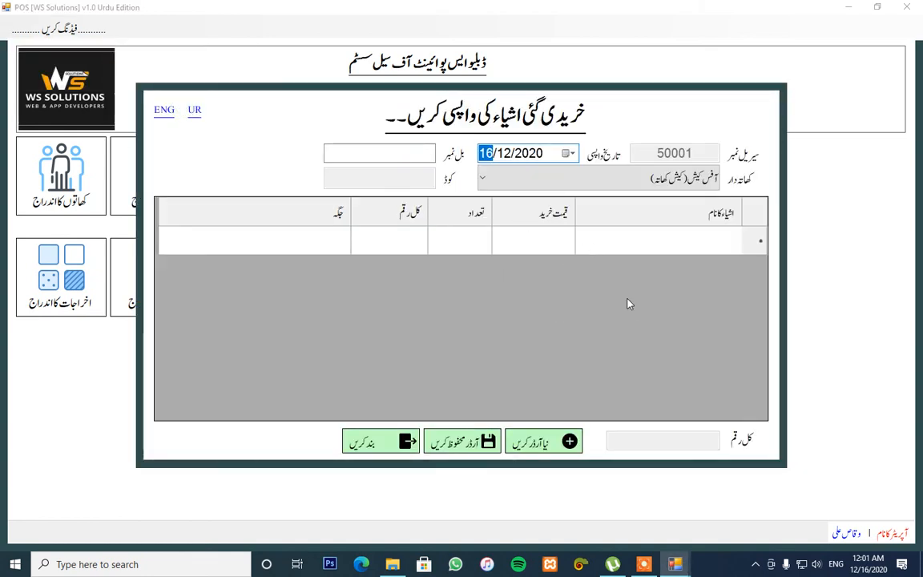
{"action": "left_click", "coordinate": [420, 156]}
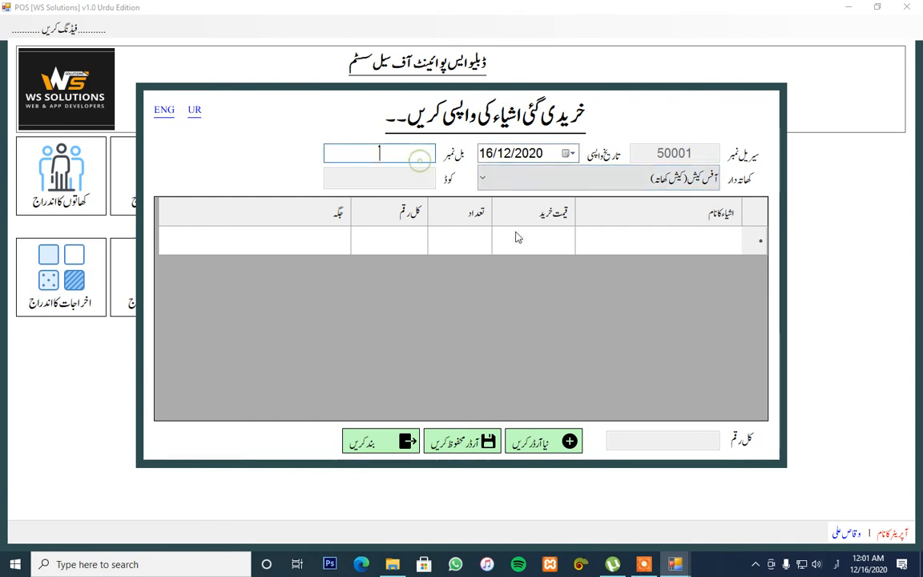
{"action": "type", "text": "2500"}
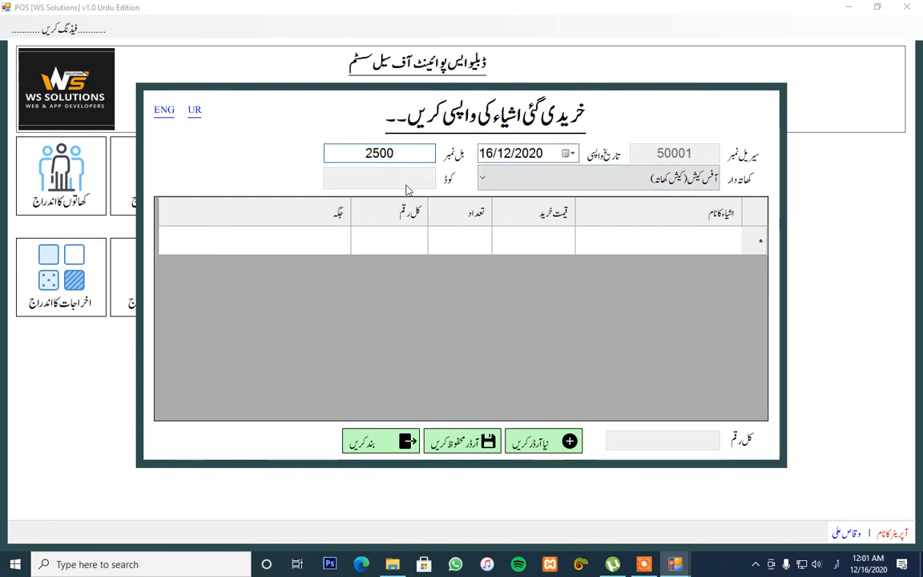
{"action": "left_click", "coordinate": [505, 186]}
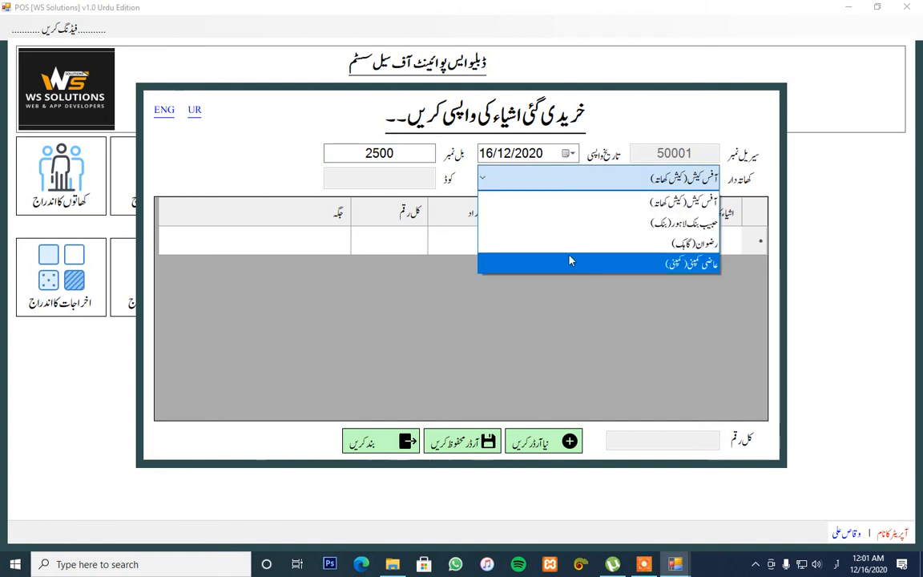
{"action": "left_click", "coordinate": [618, 270]}
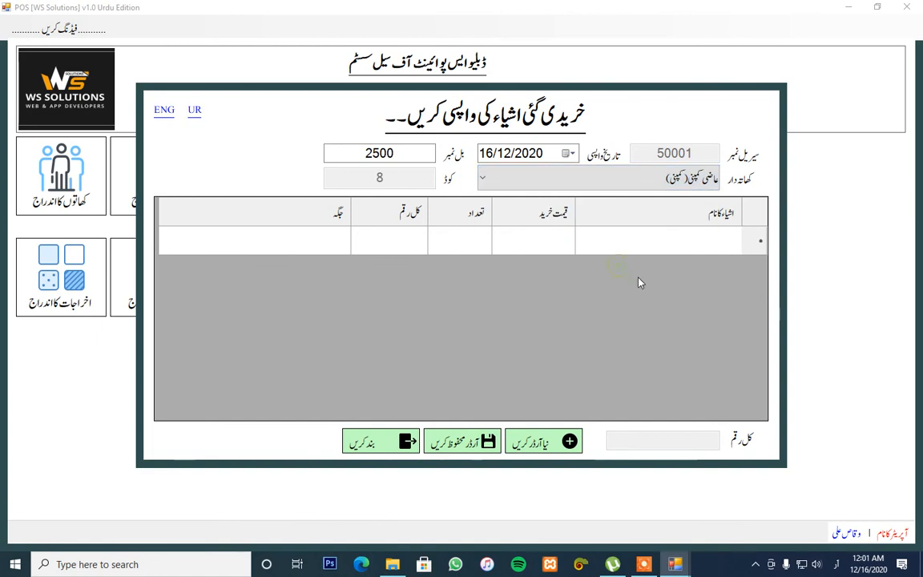
Add the items صوفی گھی and لائف بوائے جمبو as two rows of the purchase return.
{"action": "left_click", "coordinate": [670, 242]}
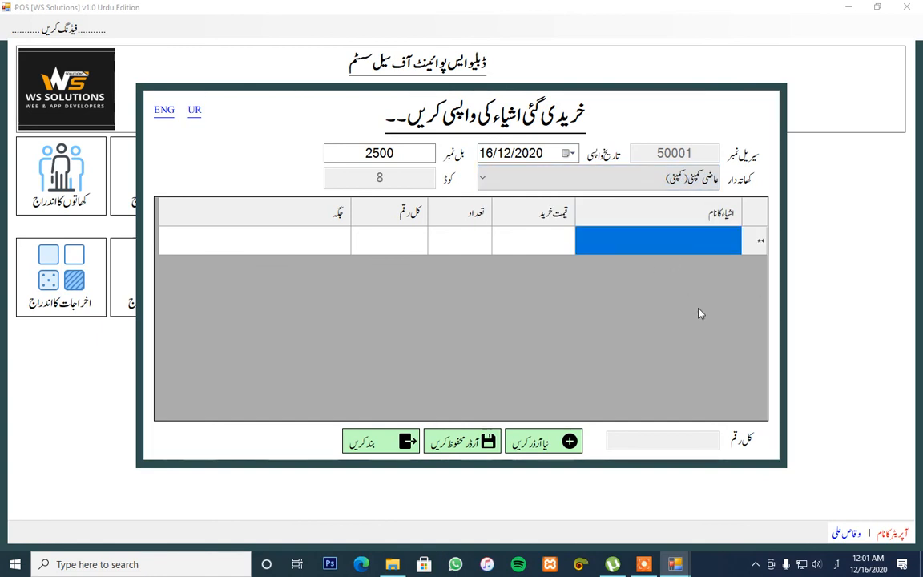
{"action": "type", "text": "س"}
{"action": "key", "text": "BackSpace"}
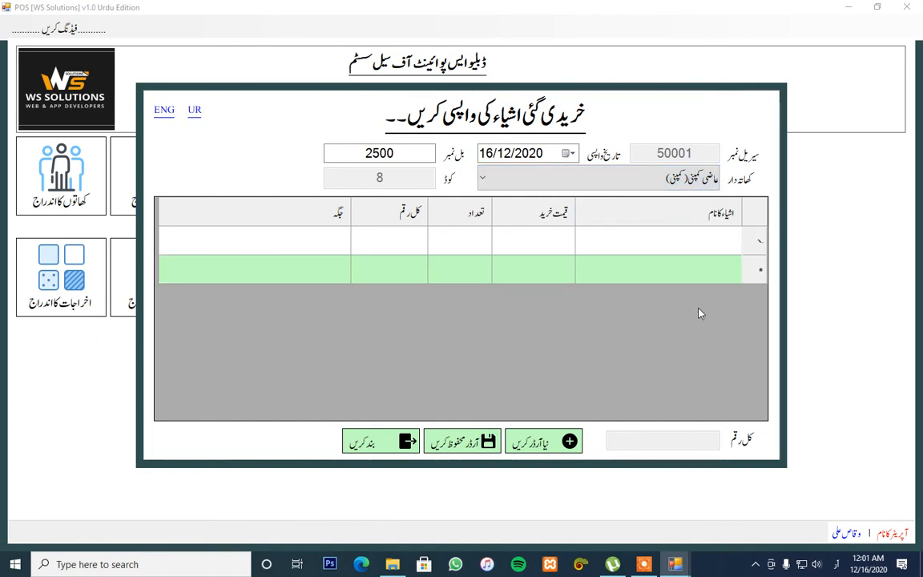
{"action": "type", "text": "صوفی گھی"}
{"action": "key", "text": "Return"}
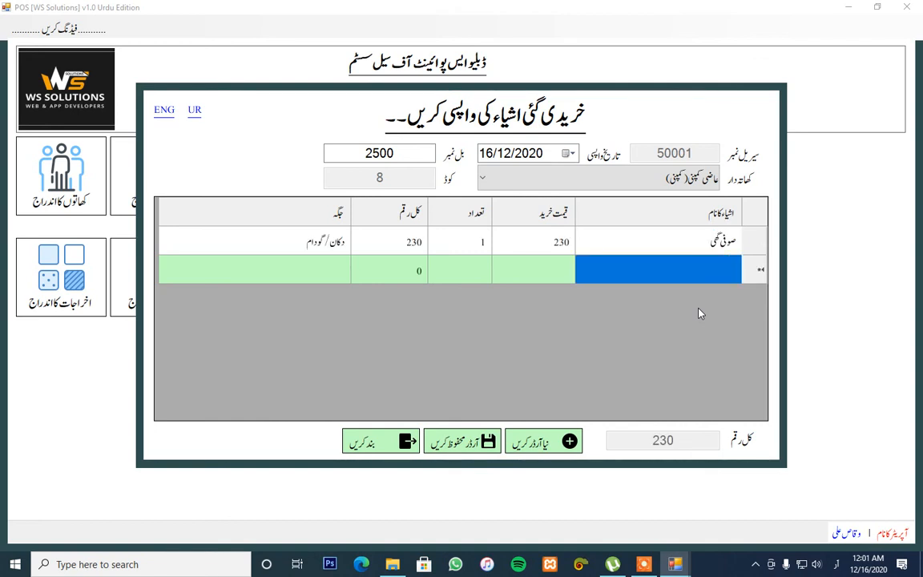
{"action": "type", "text": "لائف بوائے جمبو"}
{"action": "key", "text": "Down"}
{"action": "key", "text": "Return"}
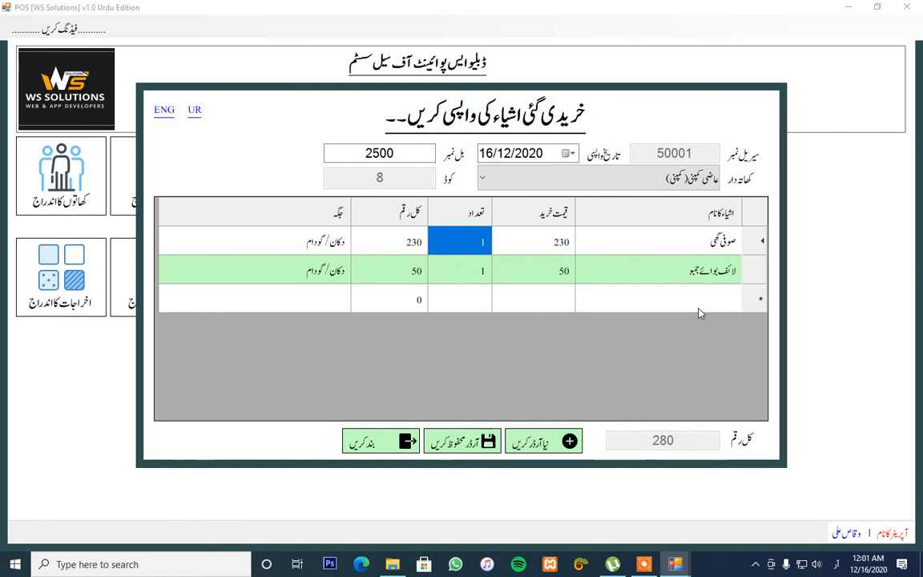
Save the purchase return order and close its form.
{"action": "left_click", "coordinate": [463, 441]}
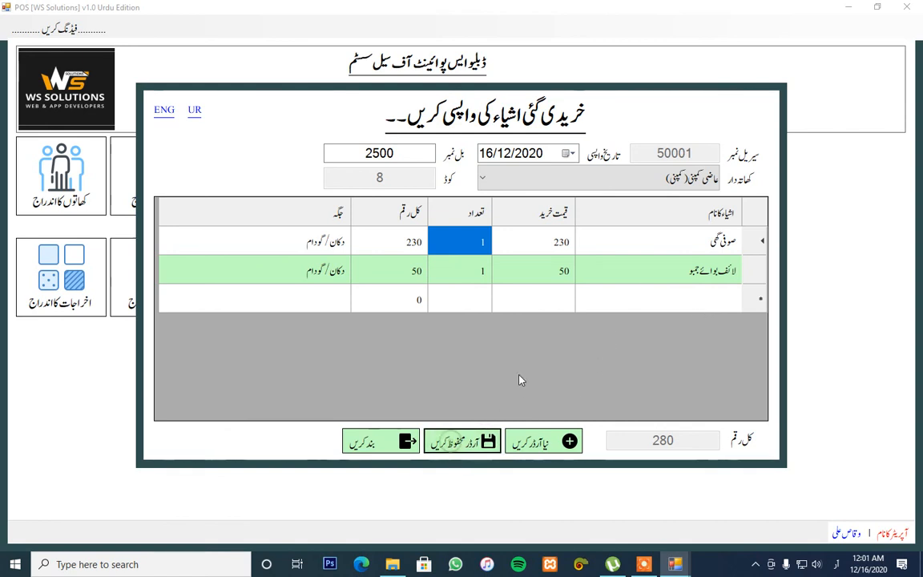
{"action": "left_click", "coordinate": [504, 323]}
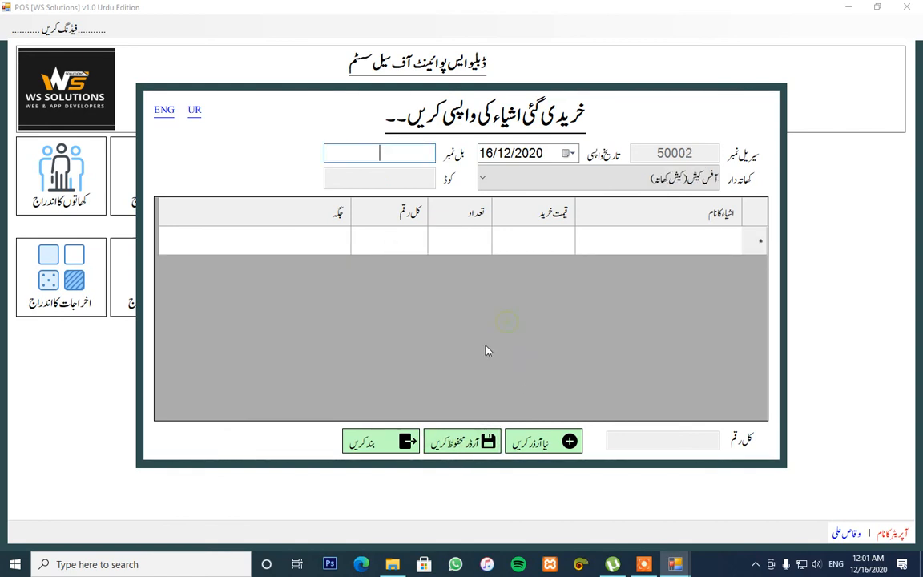
{"action": "left_click", "coordinate": [386, 444]}
Start a return of sold items, choosing the customer (گاہک) account as the account holder and entering the bill number.
{"action": "left_click", "coordinate": [20, 30]}
{"action": "mouse_move", "coordinate": [60, 78]}
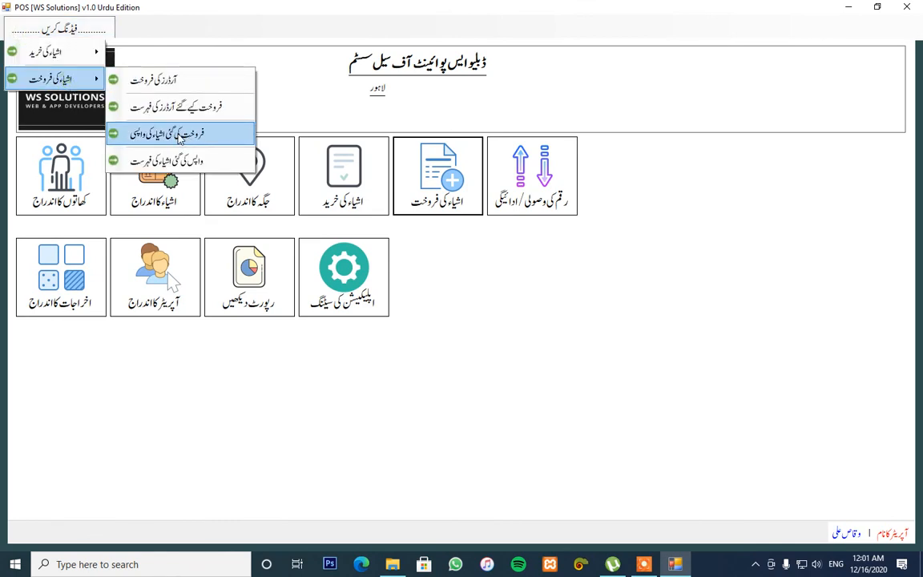
{"action": "left_click", "coordinate": [181, 135]}
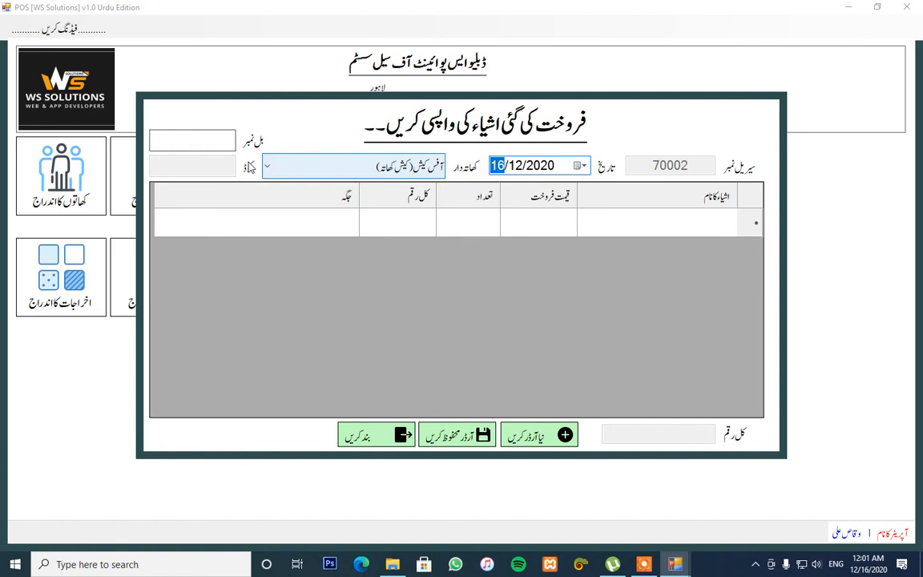
{"action": "left_click", "coordinate": [325, 168]}
{"action": "left_click", "coordinate": [367, 230]}
{"action": "left_click", "coordinate": [213, 140]}
{"action": "type", "text": "1"}
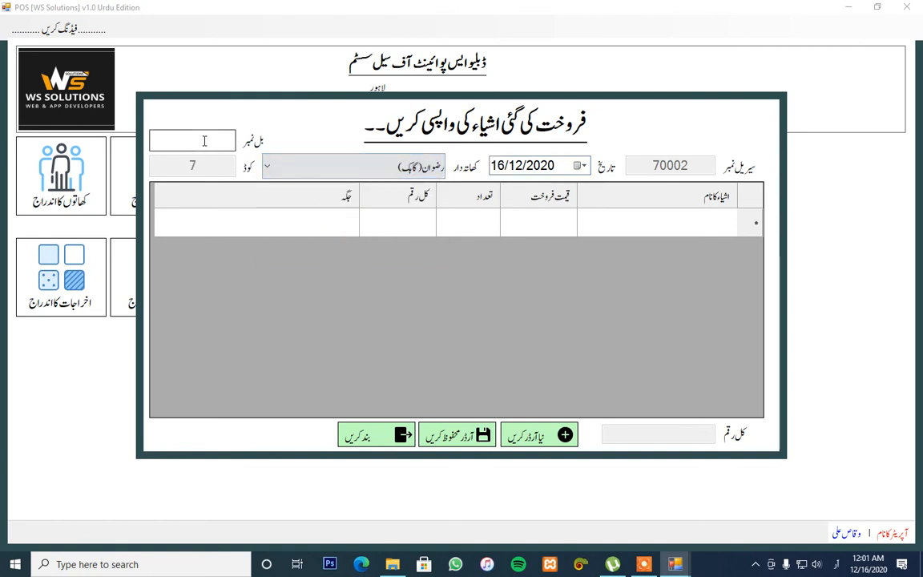
{"action": "type", "text": "4010"}
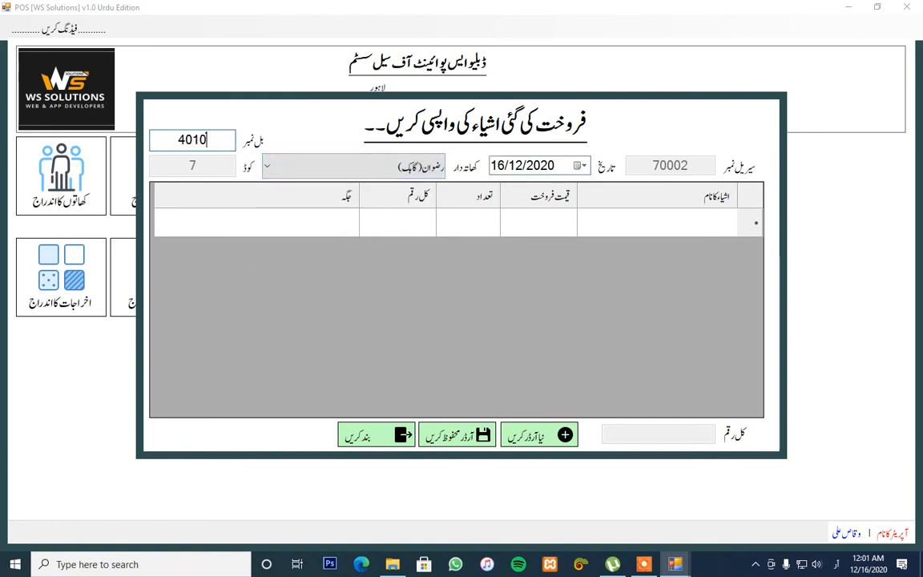
Add the items صوفی گھی and لائف بوائے جمبو as two rows of the sale return.
{"action": "left_click", "coordinate": [641, 227]}
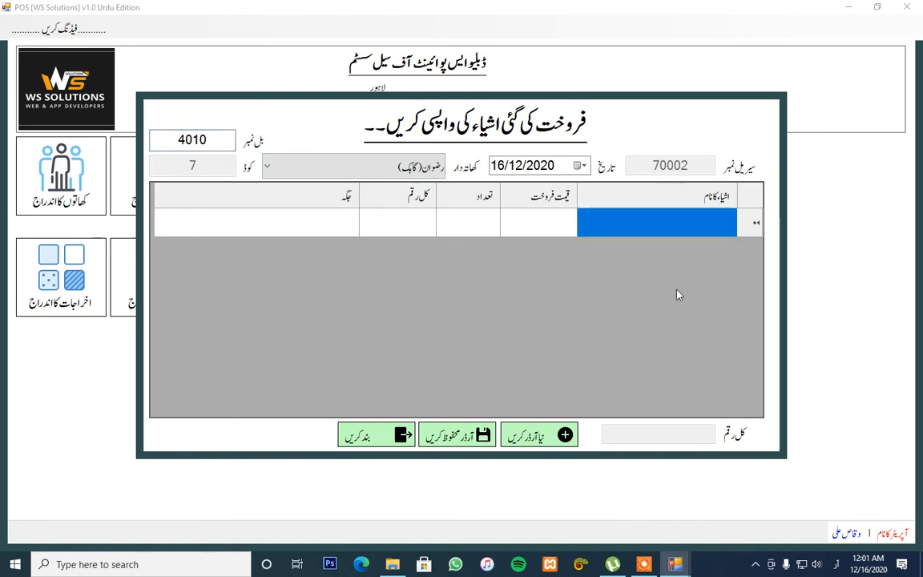
{"action": "type", "text": "صوفی گھی"}
{"action": "key", "text": "Down"}
{"action": "key", "text": "Return"}
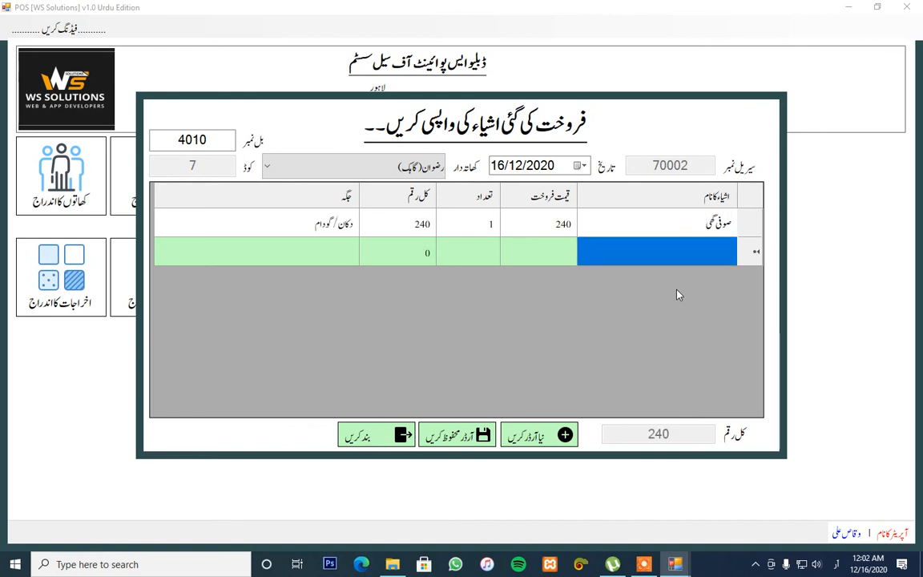
{"action": "type", "text": "ل"}
{"action": "key", "text": "Down"}
{"action": "key", "text": "Return"}
{"action": "key", "text": "Up"}
{"action": "key", "text": "Left"}
{"action": "key", "text": "Left"}
{"action": "key", "text": "Up"}
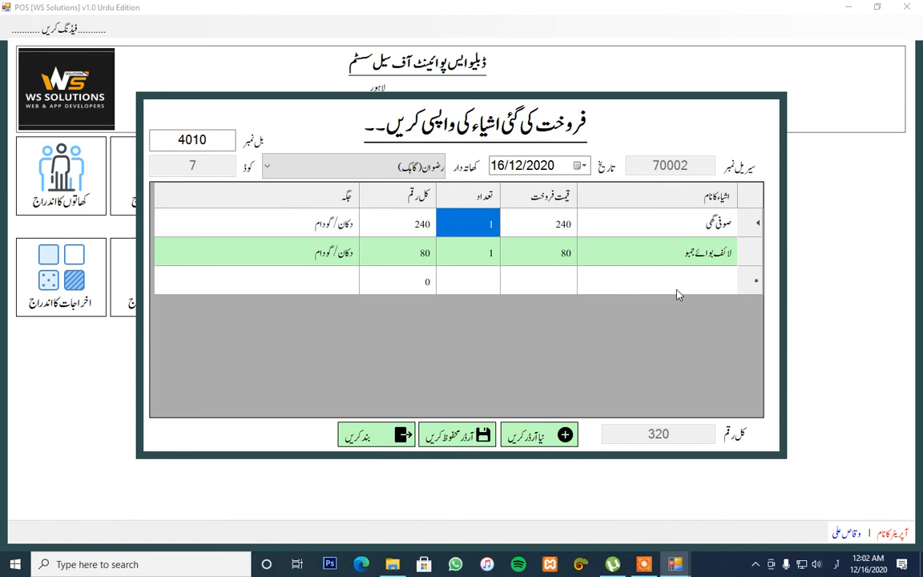
Save the sale return order and close its form.
{"action": "left_click", "coordinate": [457, 435]}
{"action": "left_click", "coordinate": [493, 324]}
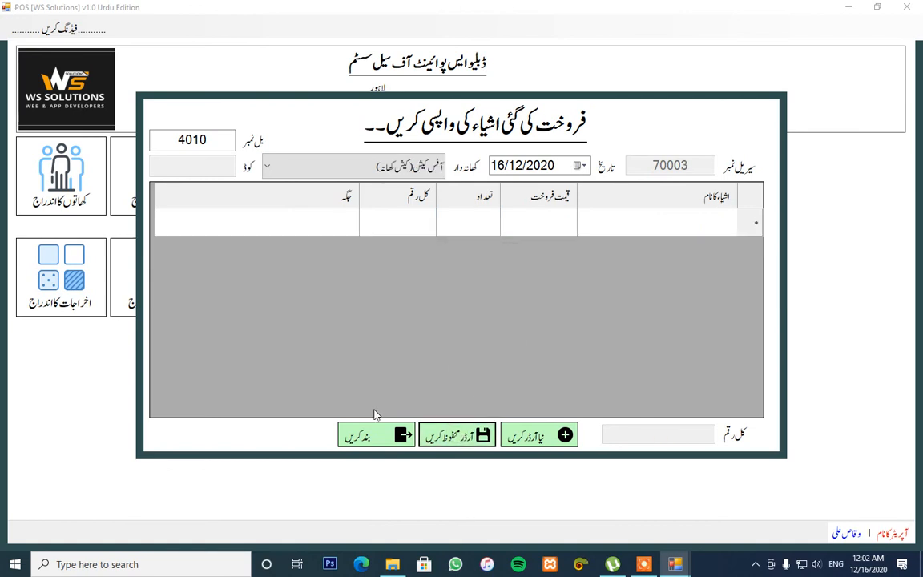
{"action": "left_click", "coordinate": [370, 436]}
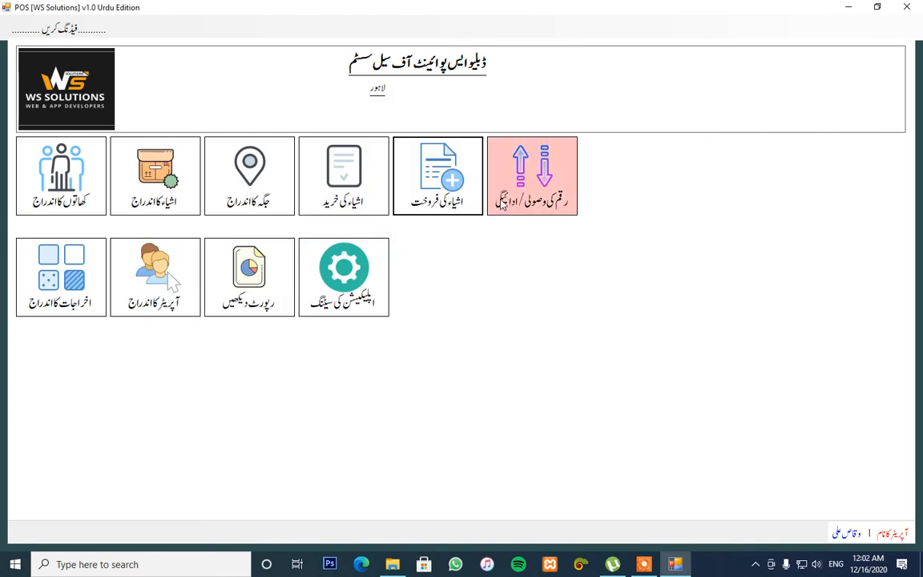
Open the form for receiving money from a customer and choose the cash account آفس کیش as the deposit account.
{"action": "left_click", "coordinate": [519, 210]}
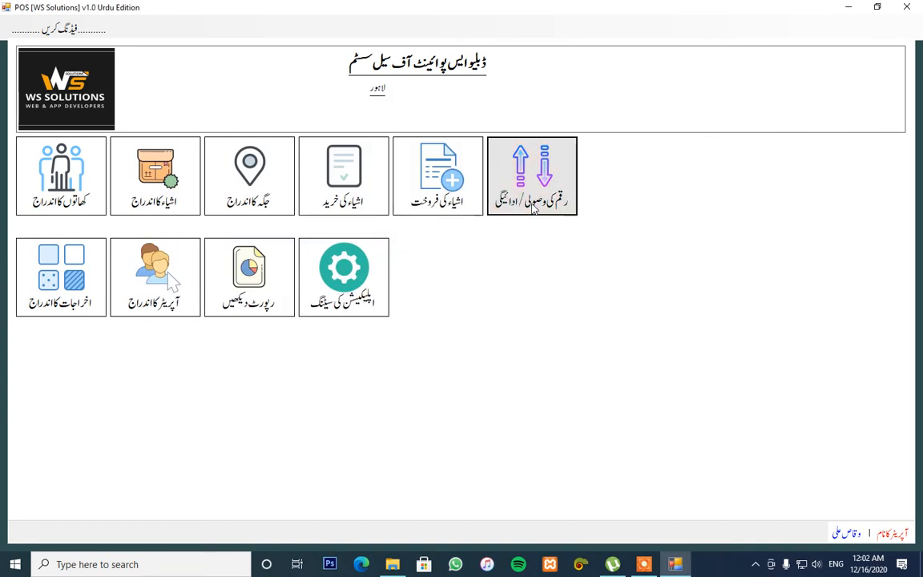
{"action": "left_click", "coordinate": [538, 239]}
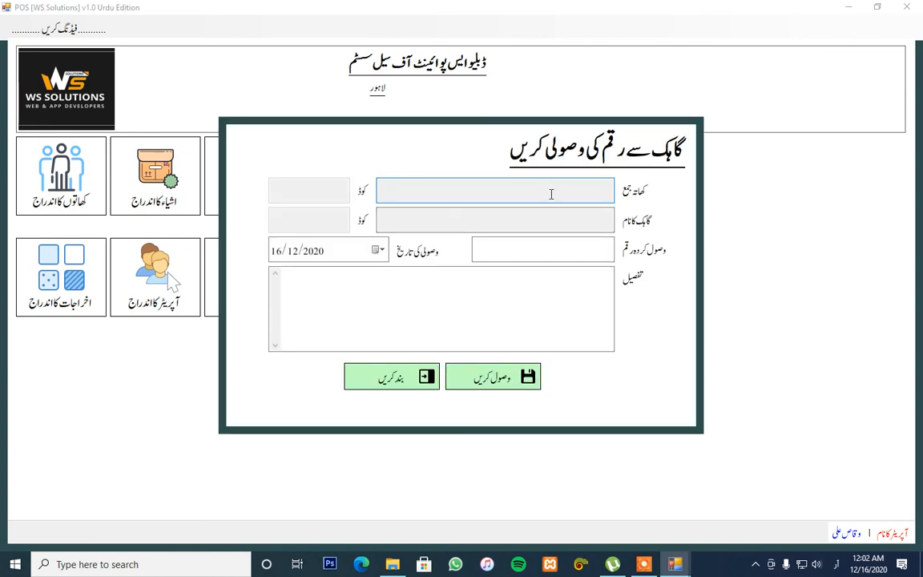
{"action": "left_click", "coordinate": [552, 194]}
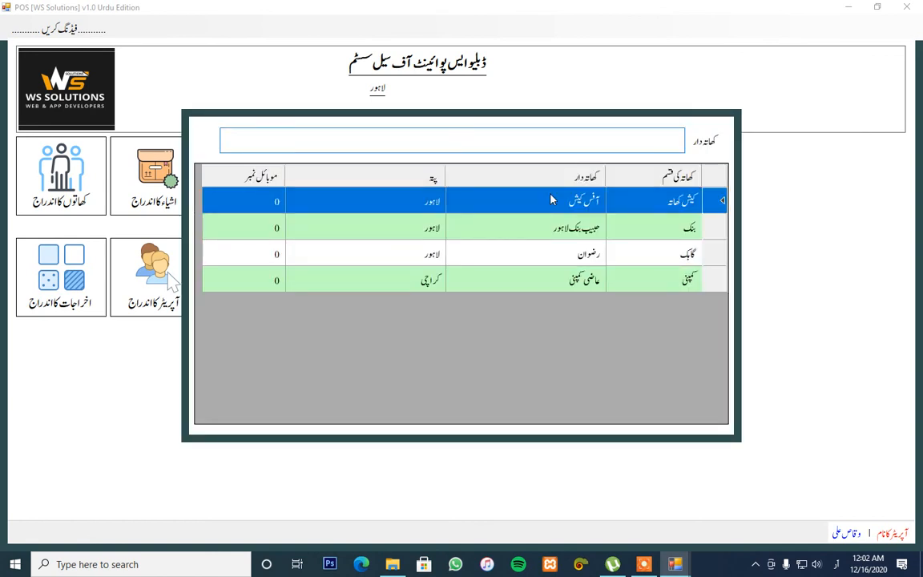
{"action": "key", "text": "Tab"}
{"action": "key", "text": "Down"}
{"action": "key", "text": "Up"}
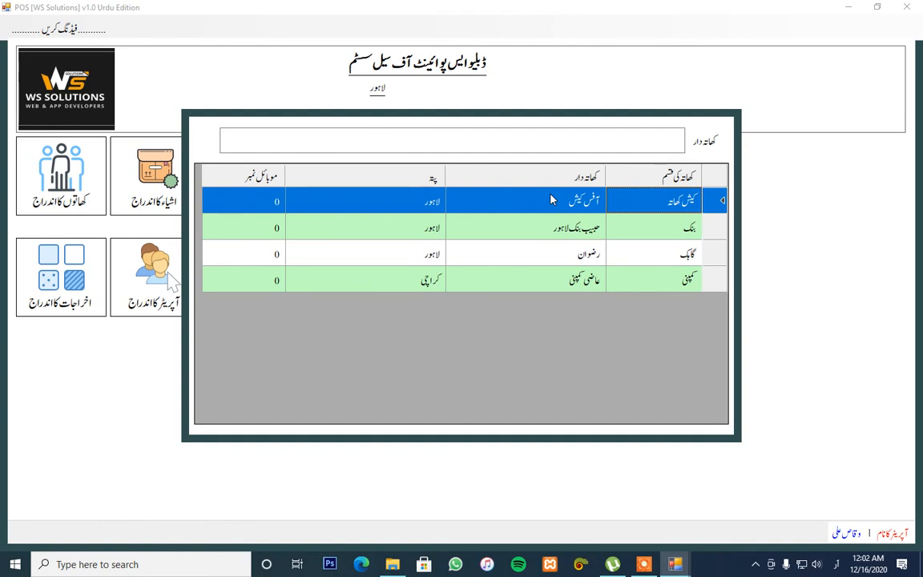
{"action": "key", "text": "Down"}
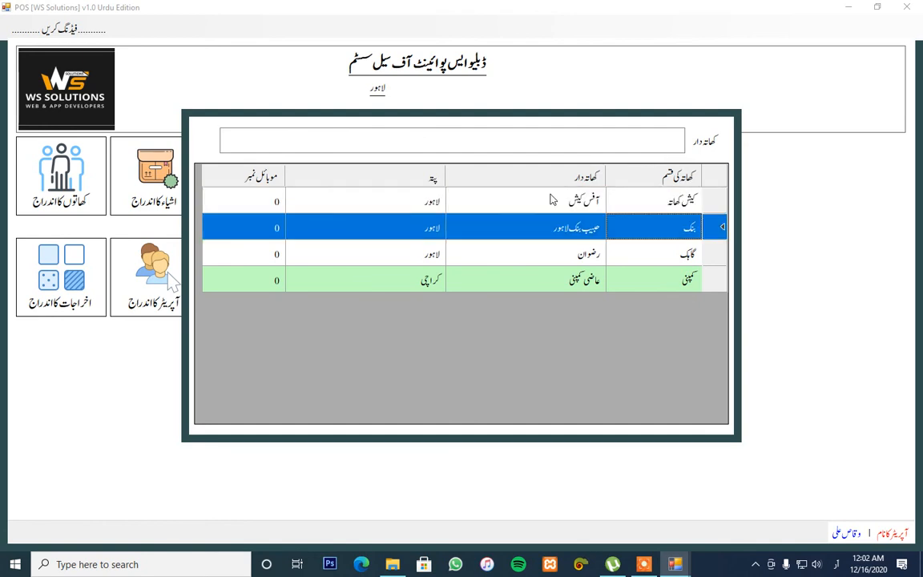
{"action": "key", "text": "Up"}
{"action": "key", "text": "Return"}
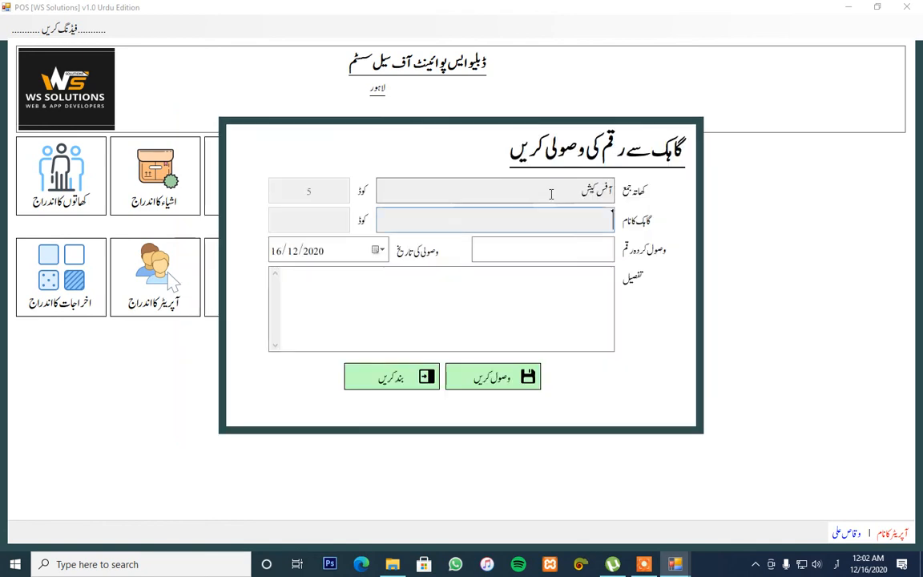
Choose the customer (گاہک) account as the payer and set the received amount to 1500.
{"action": "key", "text": "Return"}
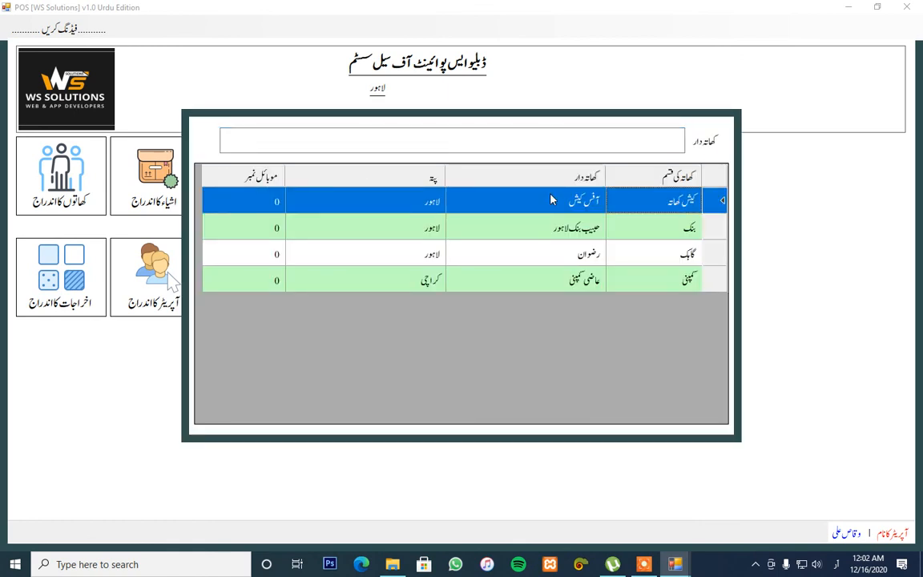
{"action": "key", "text": "Down"}
{"action": "key", "text": "Down"}
{"action": "key", "text": "Return"}
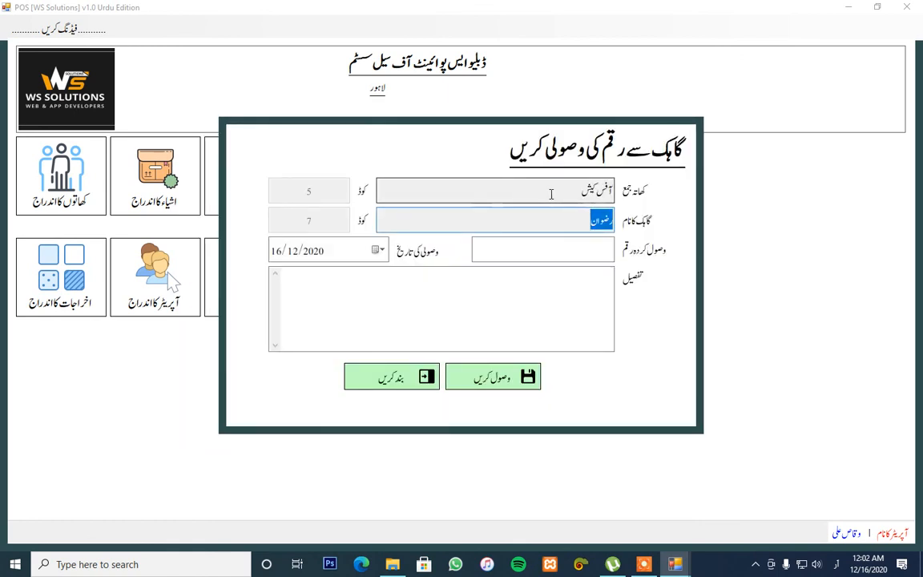
{"action": "left_click", "coordinate": [572, 251]}
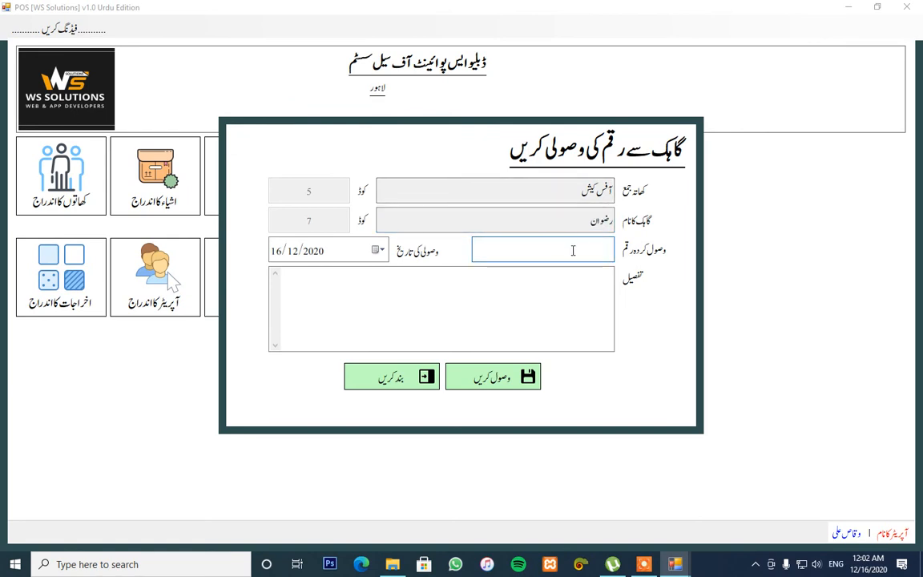
{"action": "type", "text": "1500"}
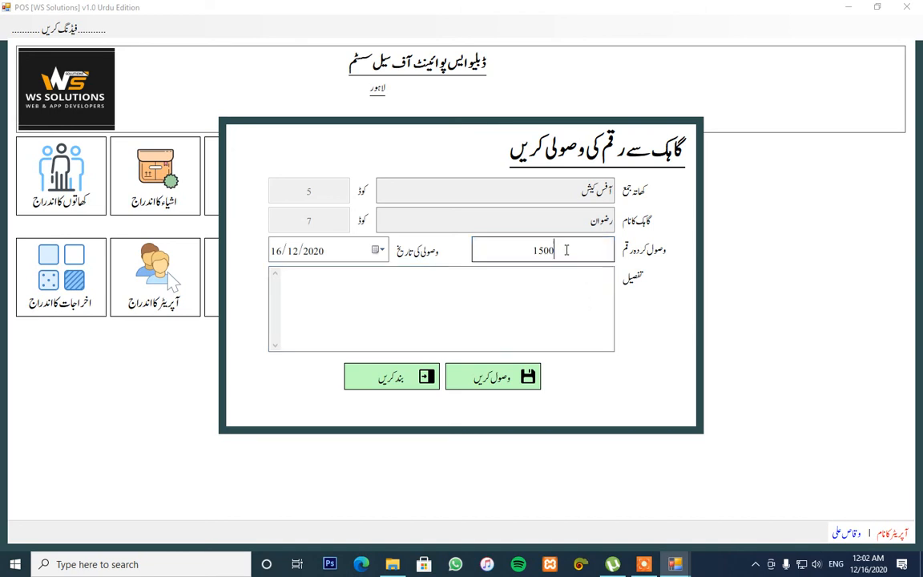
Enter کیش as the receipt's detail, record the received payment and close the form.
{"action": "left_click", "coordinate": [540, 313]}
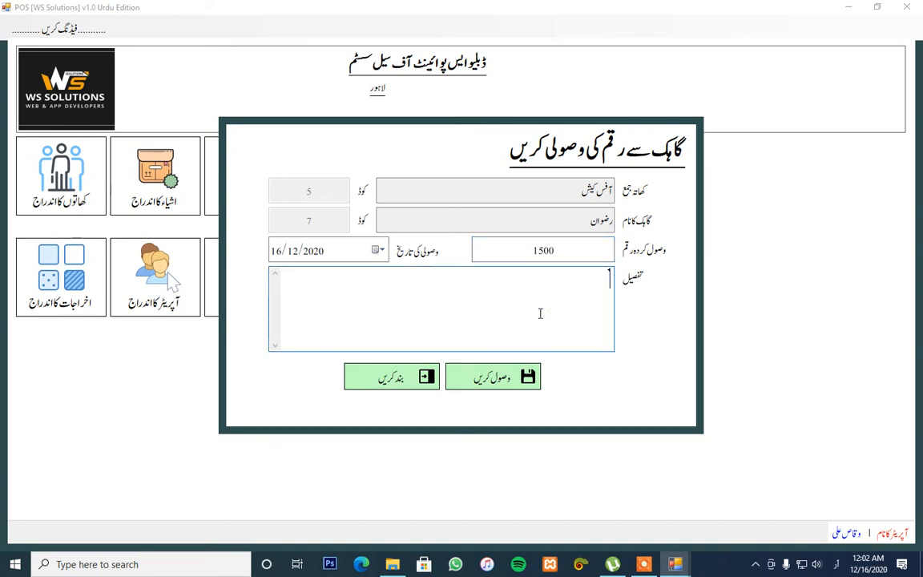
{"action": "type", "text": "کیش"}
{"action": "left_click", "coordinate": [521, 381]}
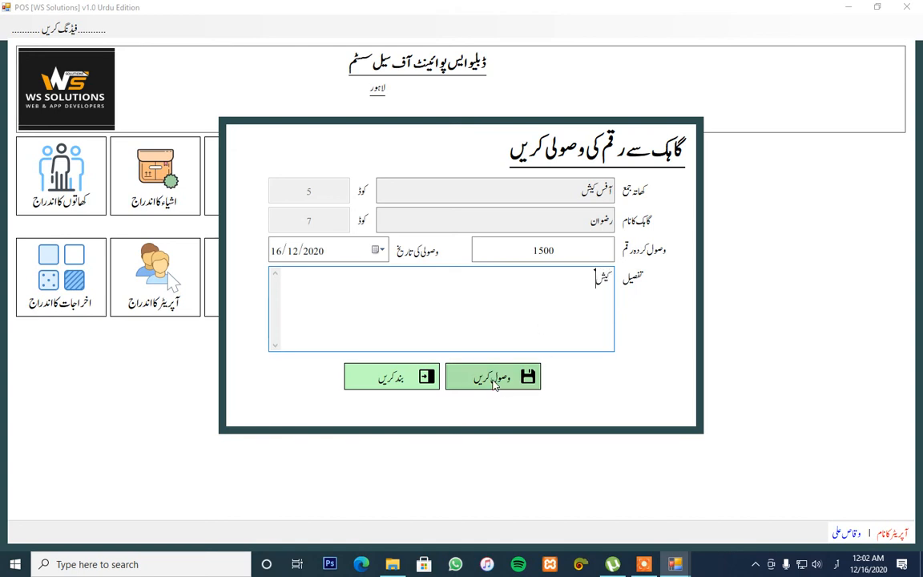
{"action": "left_click", "coordinate": [489, 324]}
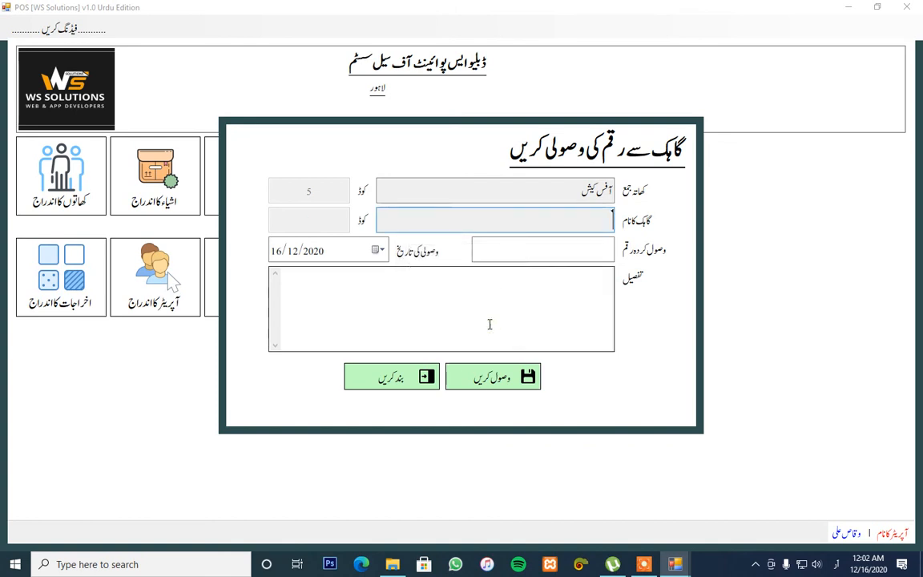
{"action": "left_click", "coordinate": [415, 386]}
Open the form for paying account holders, choosing آفس کیش as the paying account and عاضی کمپنی as the account holder.
{"action": "left_click", "coordinate": [530, 181]}
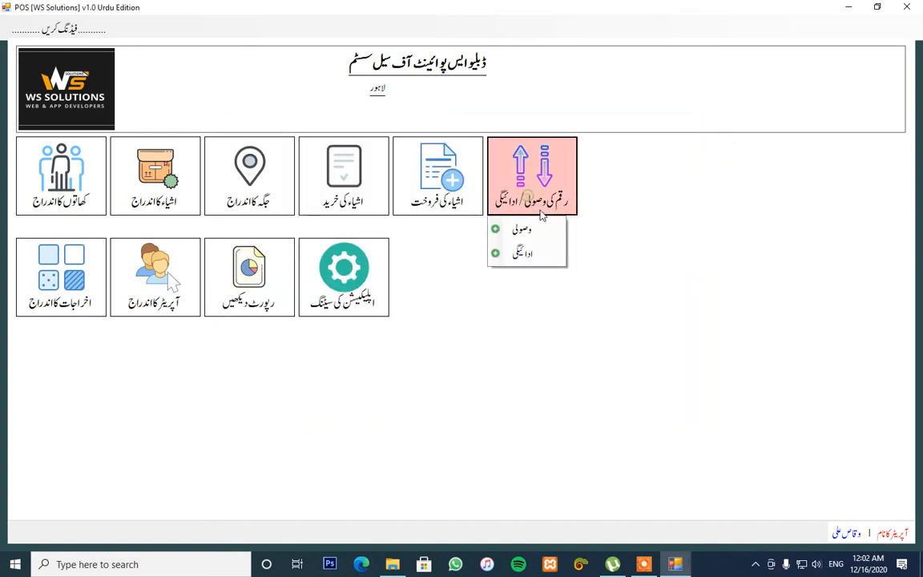
{"action": "left_click", "coordinate": [549, 256]}
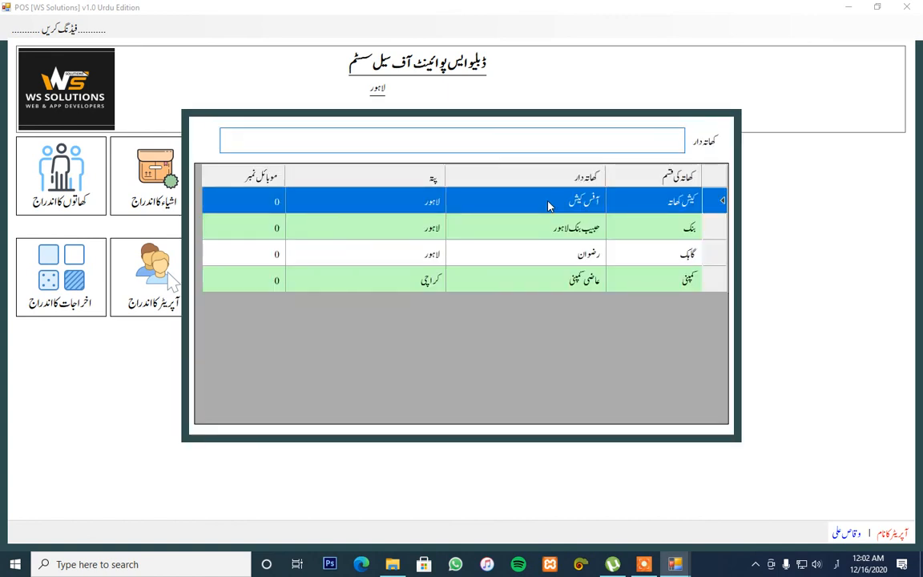
{"action": "key", "text": "Tab"}
{"action": "key", "text": "Down"}
{"action": "double_click", "coordinate": [549, 207]}
{"action": "key", "text": "Down"}
{"action": "key", "text": "Down"}
{"action": "key", "text": "Down"}
{"action": "key", "text": "Return"}
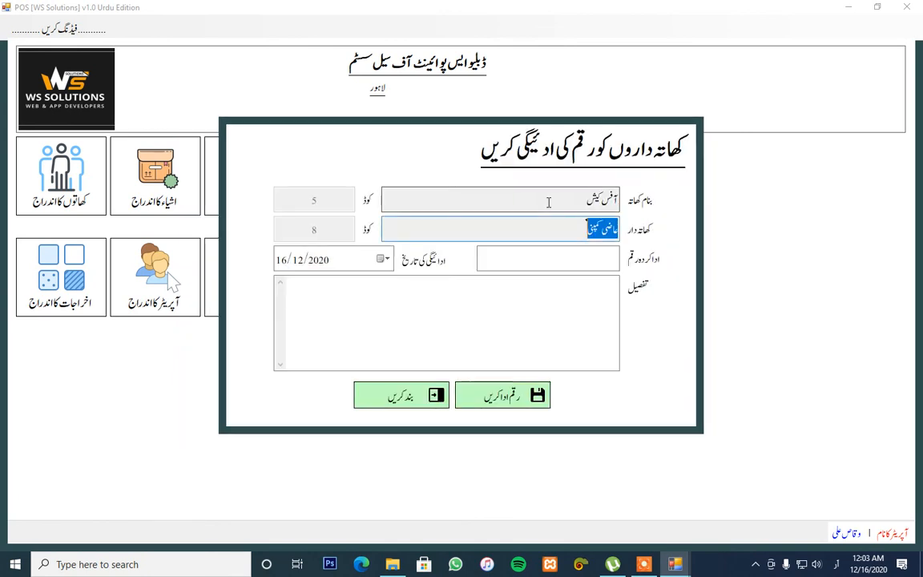
Record a payment of 2000 to the company with the detail کیش and close the payment form.
{"action": "left_click", "coordinate": [556, 260]}
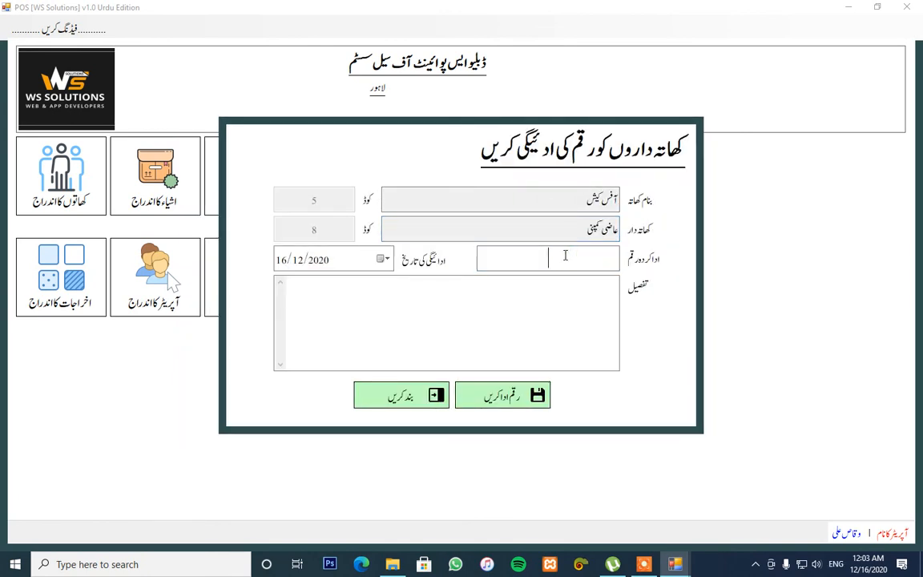
{"action": "type", "text": "2000"}
{"action": "key", "text": "Tab"}
{"action": "key", "text": "Tab"}
{"action": "type", "text": "کیش"}
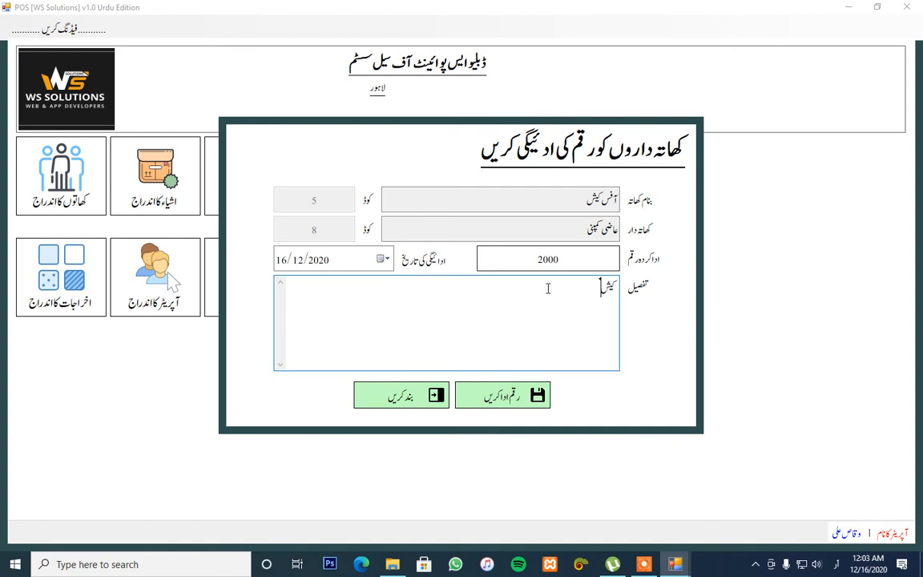
{"action": "left_click", "coordinate": [497, 393]}
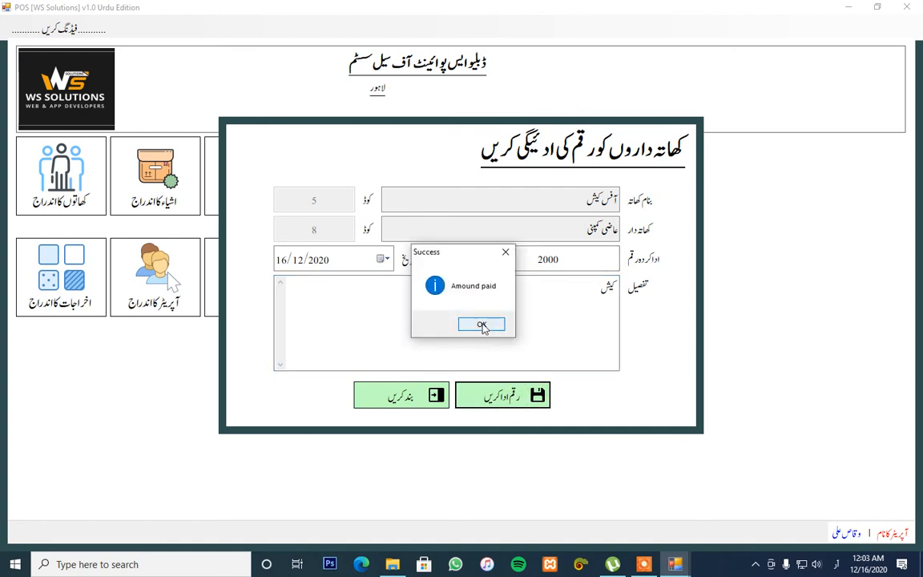
{"action": "left_click", "coordinate": [483, 325]}
{"action": "left_click", "coordinate": [402, 395]}
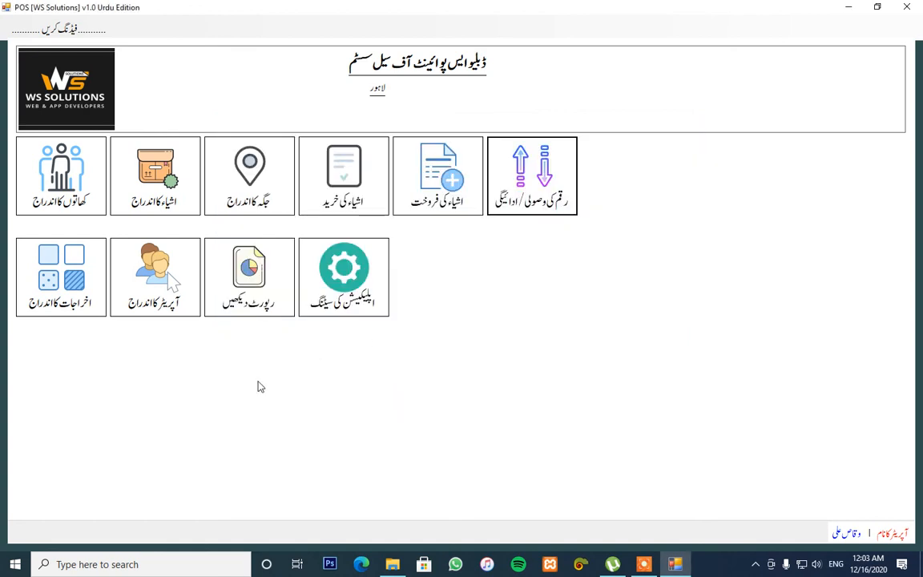
View the existing expense types in the expense type entry form and close it.
{"action": "left_click", "coordinate": [70, 296]}
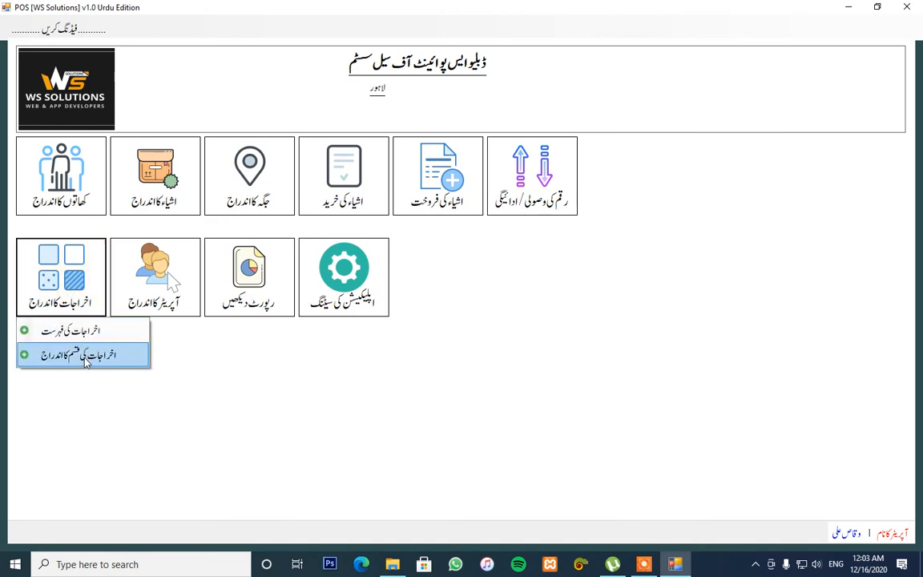
{"action": "left_click", "coordinate": [84, 357]}
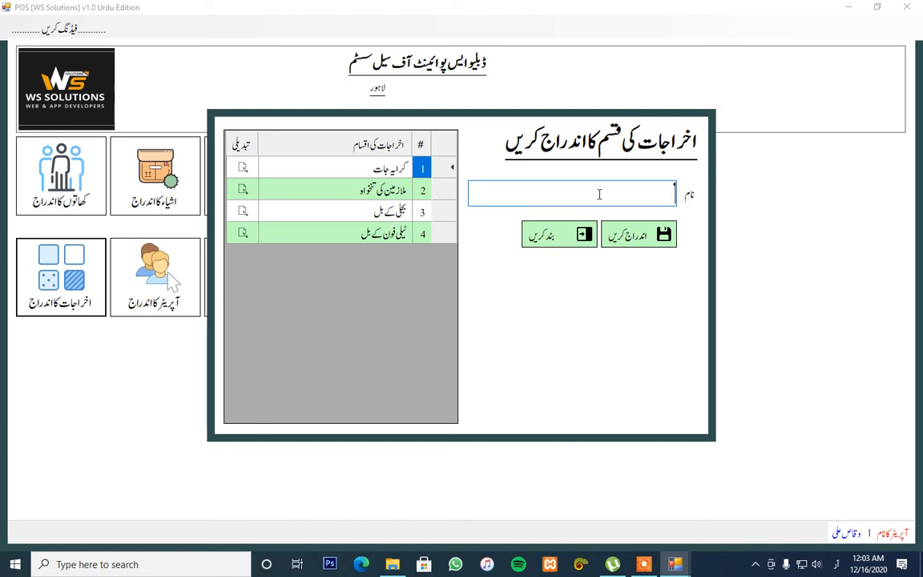
{"action": "left_click", "coordinate": [571, 246]}
Start a new entry from the expenses list, with آفس کیش (کیش کھاتہ) as the account charged.
{"action": "left_click", "coordinate": [60, 277]}
{"action": "left_click", "coordinate": [73, 331]}
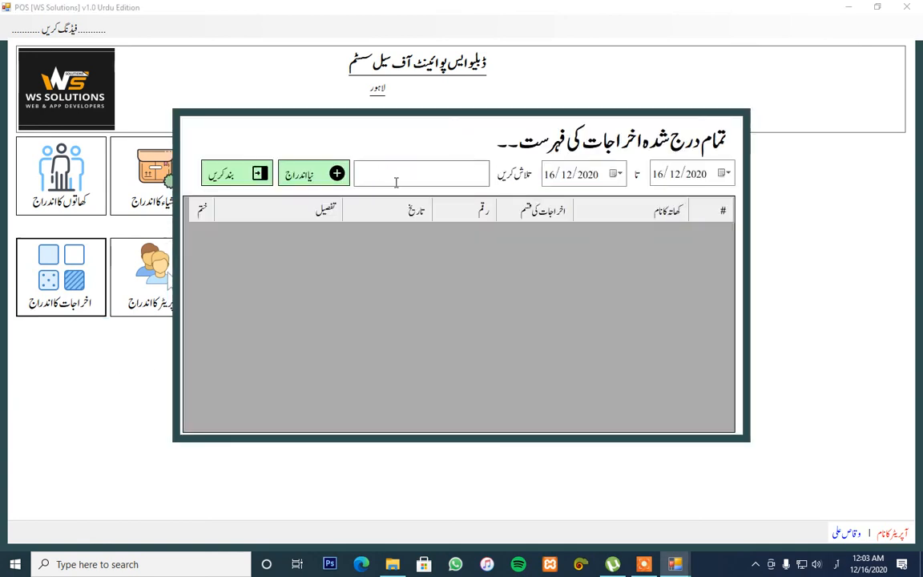
{"action": "left_click", "coordinate": [320, 176]}
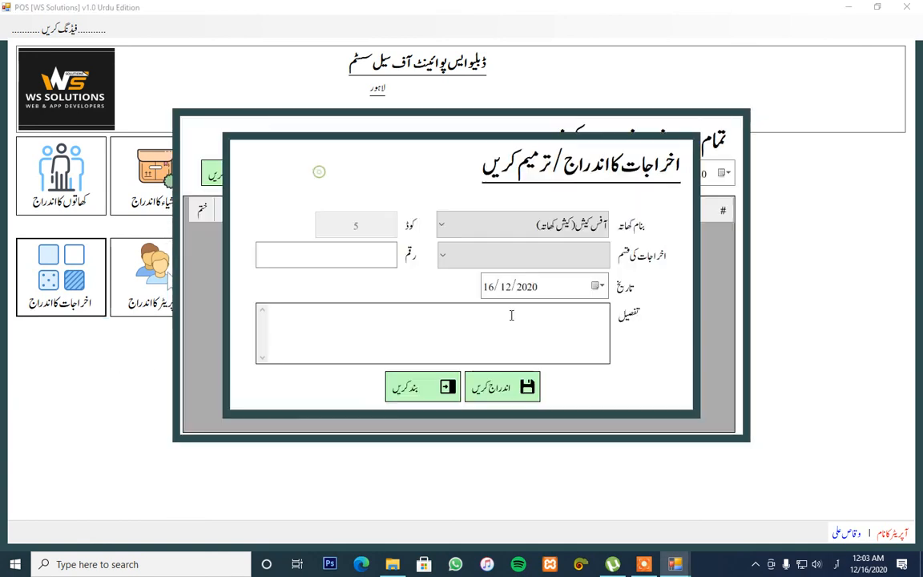
{"action": "left_click", "coordinate": [553, 226]}
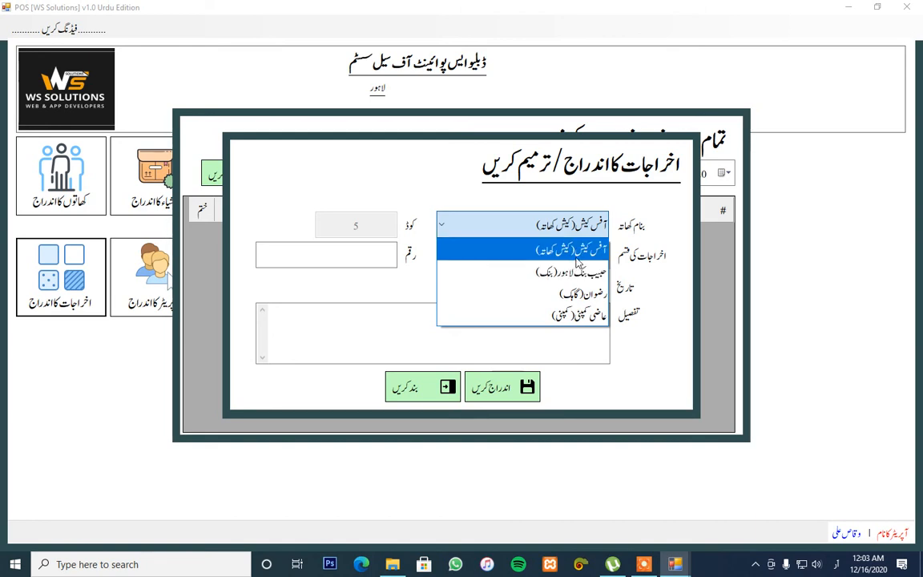
{"action": "left_click", "coordinate": [563, 250]}
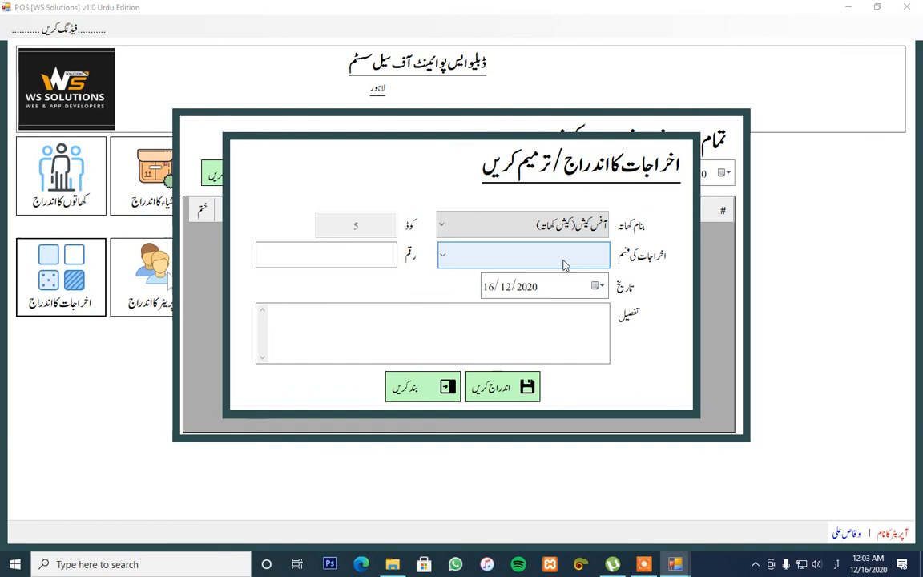
Set the expense type to کرایہ جات and the amount to 1500.
{"action": "left_click", "coordinate": [565, 263]}
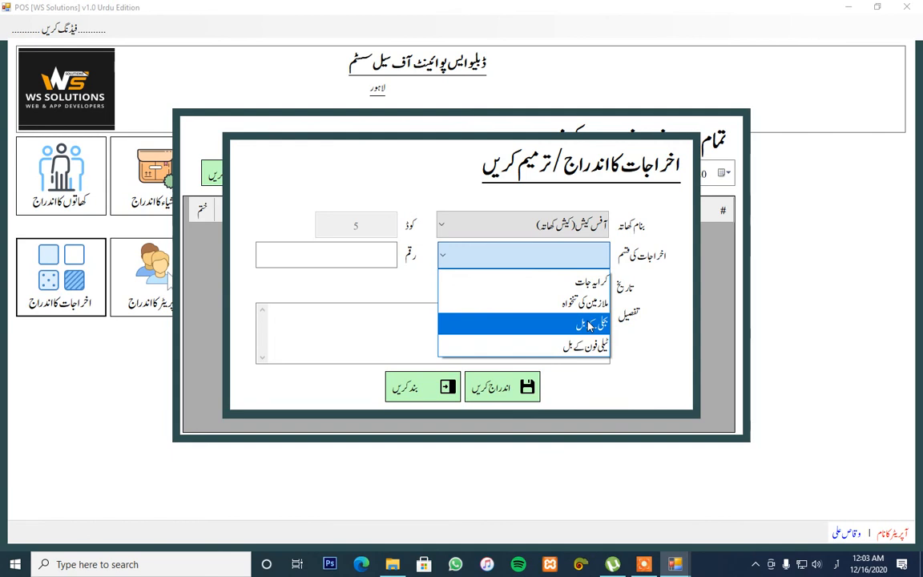
{"action": "left_click", "coordinate": [581, 282]}
{"action": "left_click", "coordinate": [297, 255]}
{"action": "type", "text": "1500"}
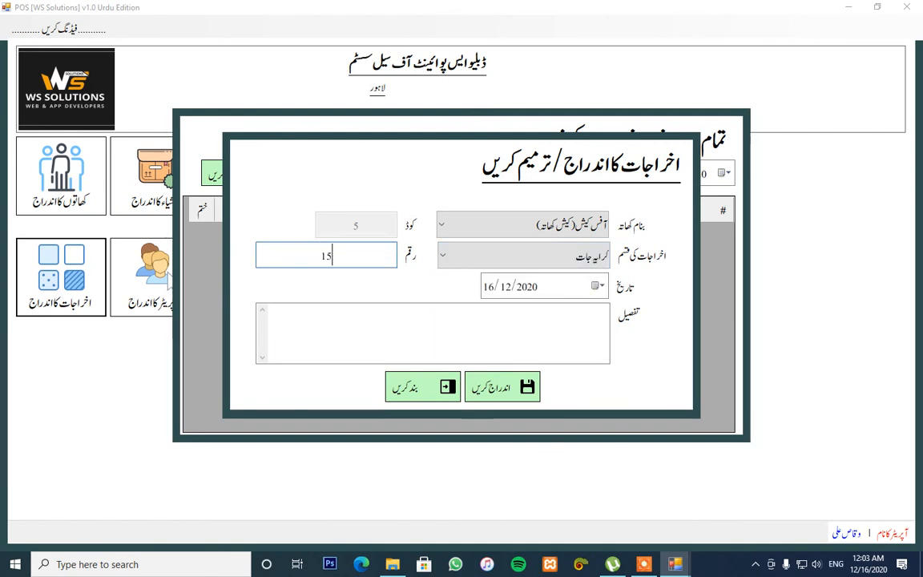
{"action": "key", "text": "Tab"}
{"action": "key", "text": "Tab"}
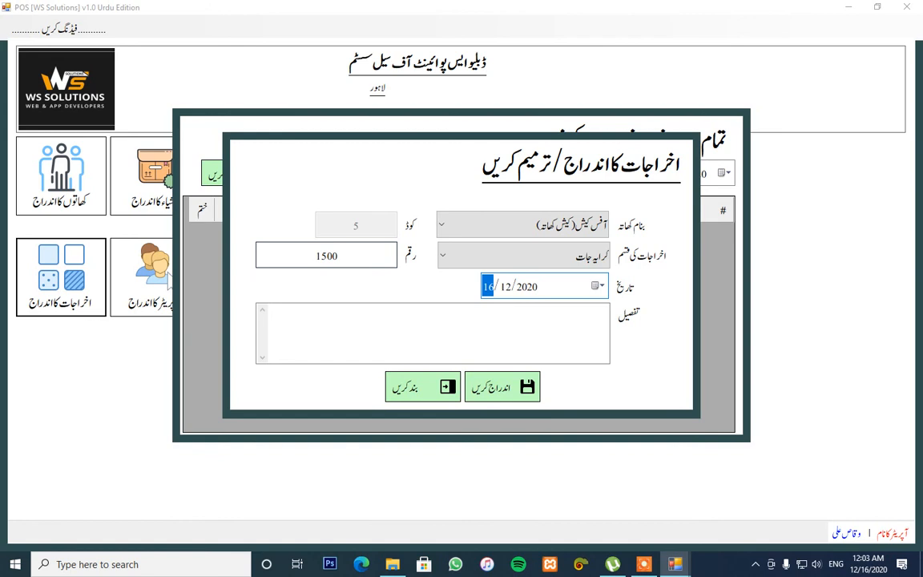
Enter a detail note on the expense stating the person to whom the amount was paid.
{"action": "left_click", "coordinate": [598, 287]}
{"action": "left_click", "coordinate": [553, 354]}
{"action": "left_click", "coordinate": [557, 341]}
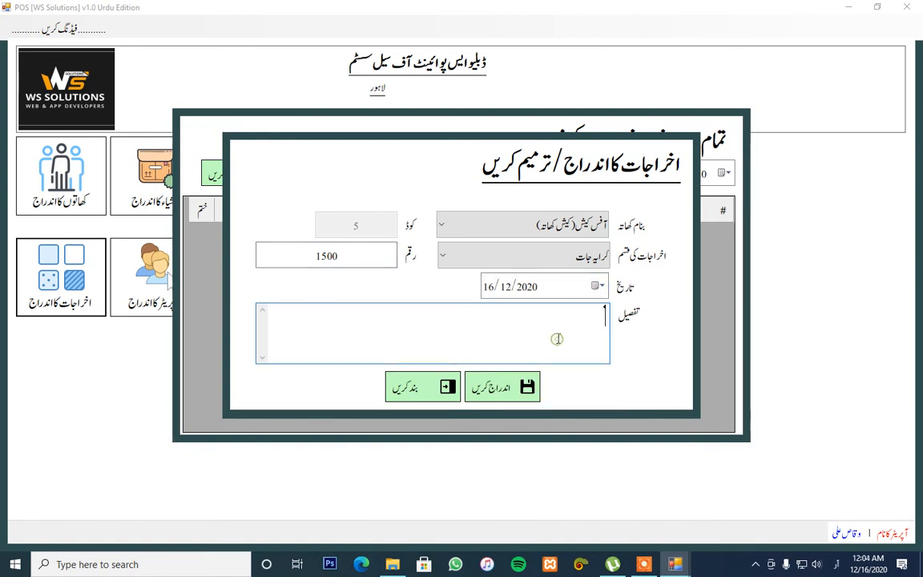
{"action": "type", "text": "علی"}
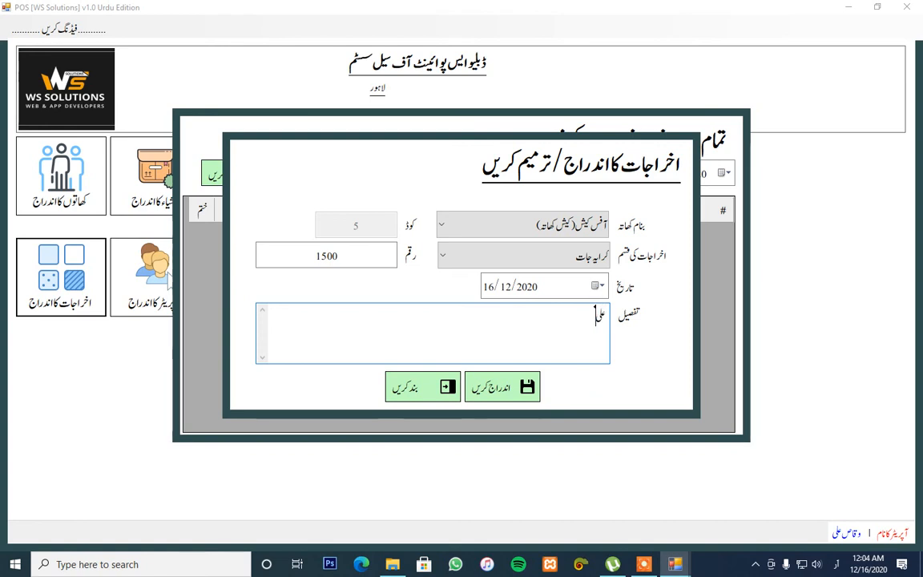
{"action": "type", "text": " کو ادا کیا"}
{"action": "key", "text": "BackSpace"}
{"action": "key", "text": "BackSpace"}
{"action": "key", "text": "BackSpace"}
{"action": "key", "text": "BackSpace"}
{"action": "key", "text": "BackSpace"}
{"action": "key", "text": "BackSpace"}
{"action": "key", "text": "BackSpace"}
{"action": "key", "text": "BackSpace"}
{"action": "type", "text": "ا"}
{"action": "key", "text": "BackSpace"}
{"action": "key", "text": "BackSpace"}
{"action": "type", "text": "و ادا ک"}
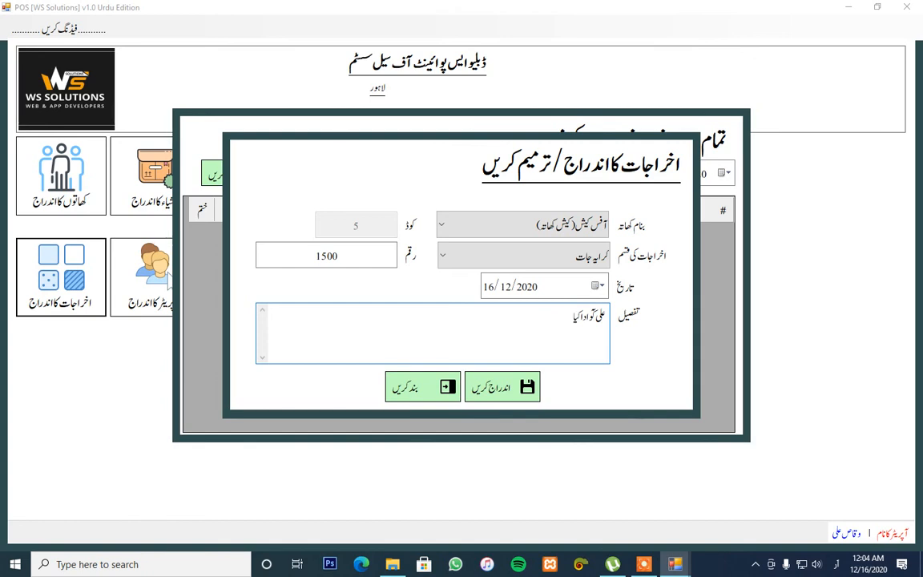
Save the expense and close both the entry form and the expenses list.
{"action": "left_click", "coordinate": [492, 400]}
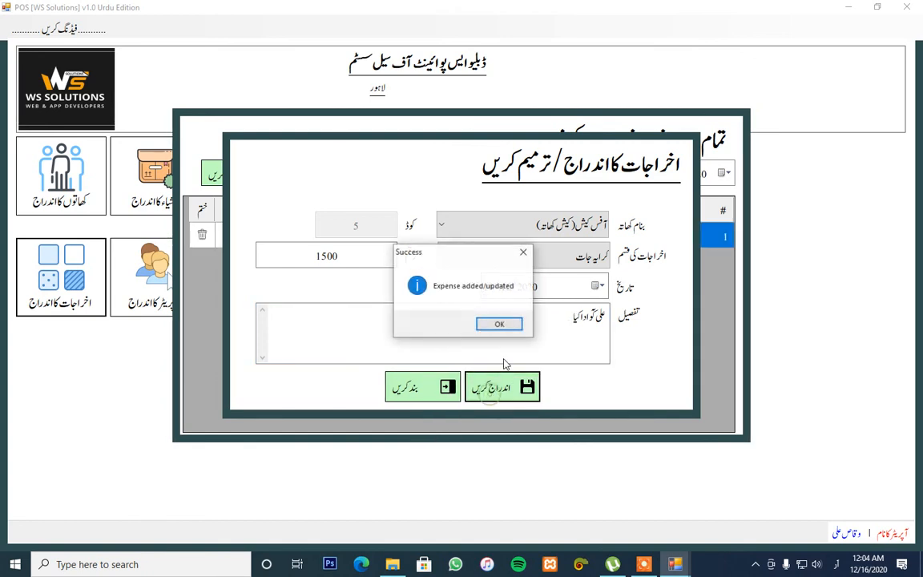
{"action": "left_click", "coordinate": [495, 324]}
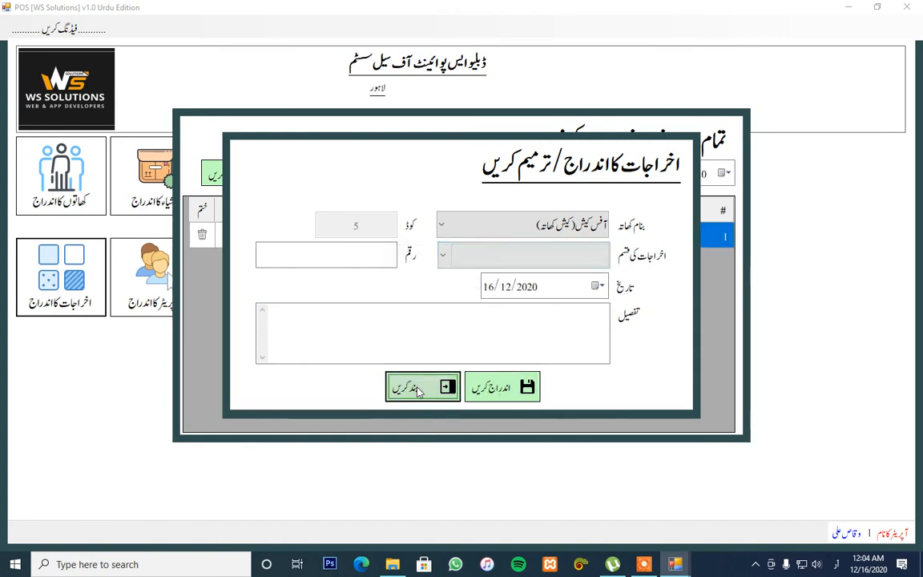
{"action": "left_click", "coordinate": [418, 387]}
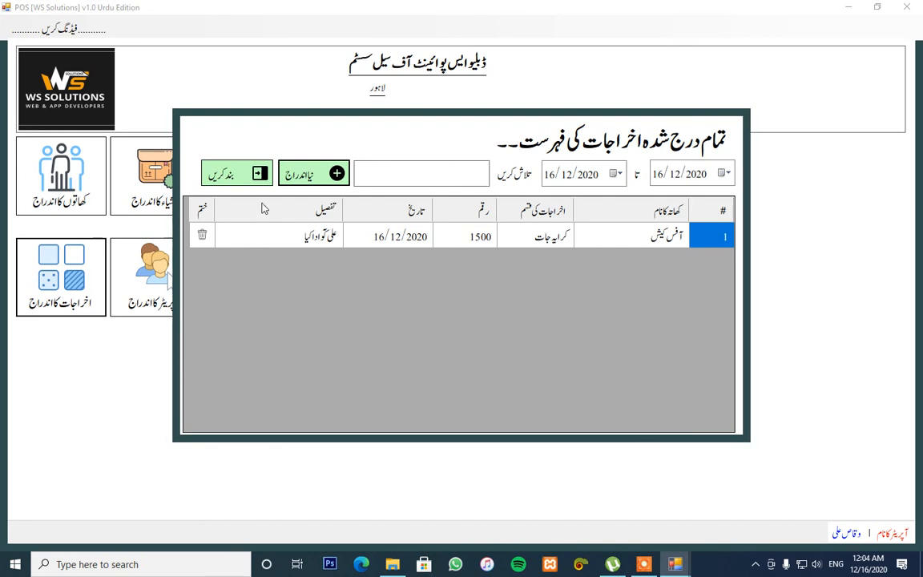
{"action": "left_click", "coordinate": [218, 174]}
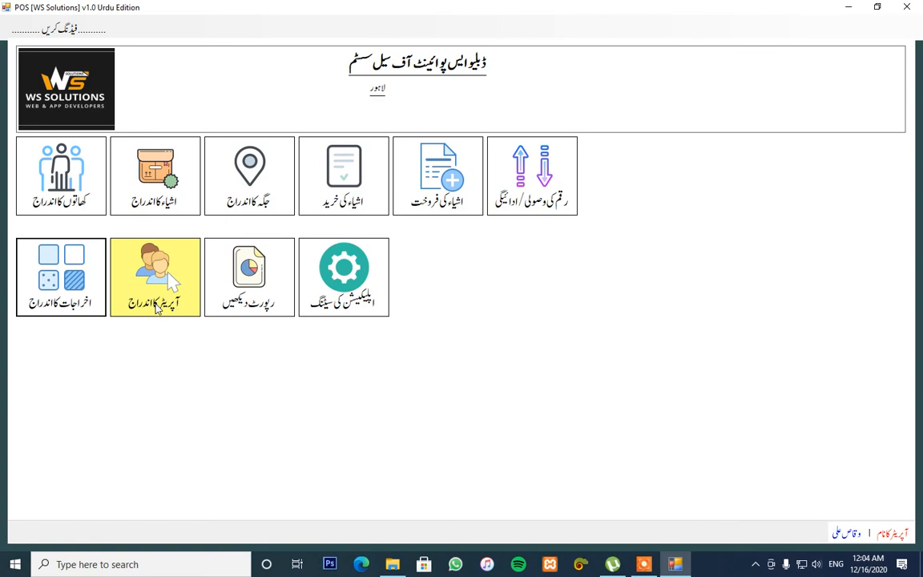
Start a new user entry from the operators list and set its role (عہدہ) to آپریٹر.
{"action": "left_click", "coordinate": [172, 280]}
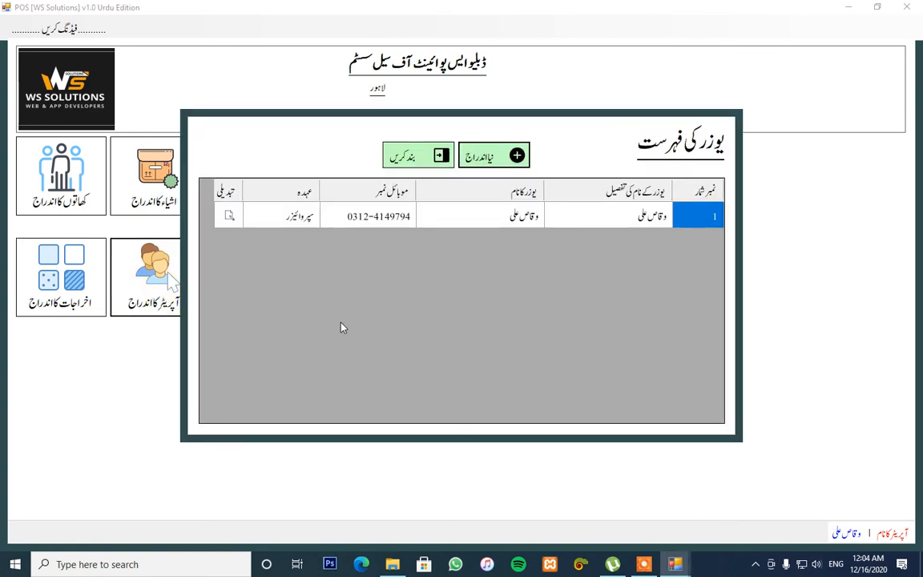
{"action": "left_click", "coordinate": [505, 157]}
{"action": "left_click", "coordinate": [382, 265]}
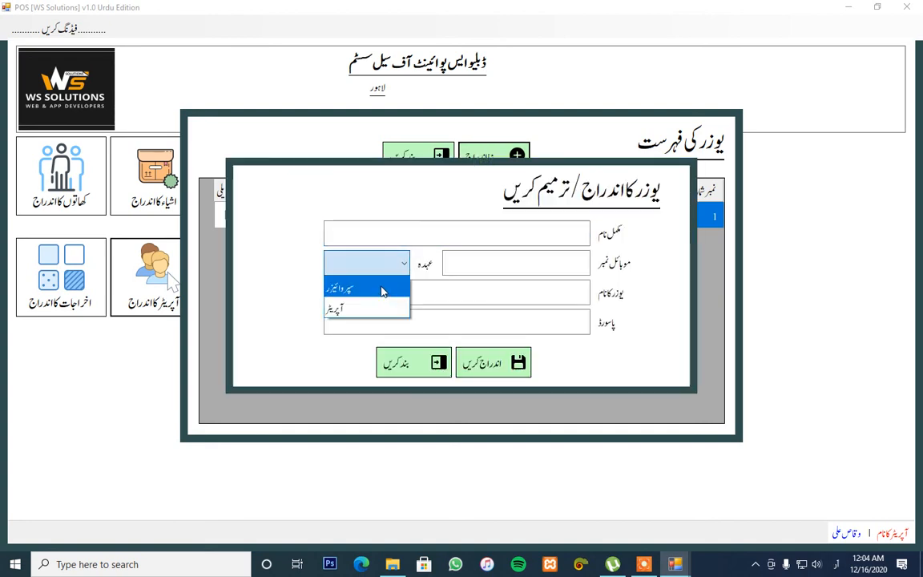
{"action": "left_click", "coordinate": [377, 309]}
{"action": "left_click", "coordinate": [367, 263]}
{"action": "left_click", "coordinate": [371, 289]}
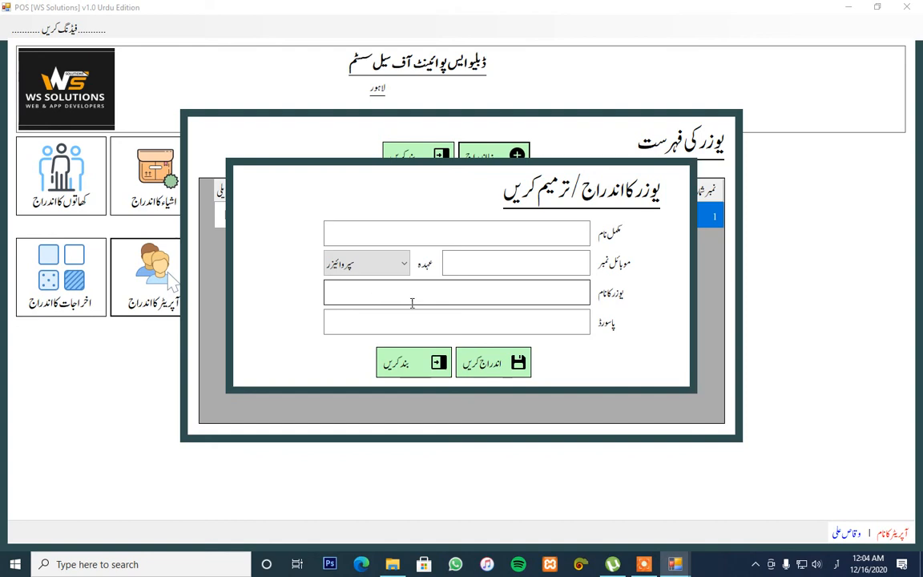
{"action": "left_click", "coordinate": [383, 266]}
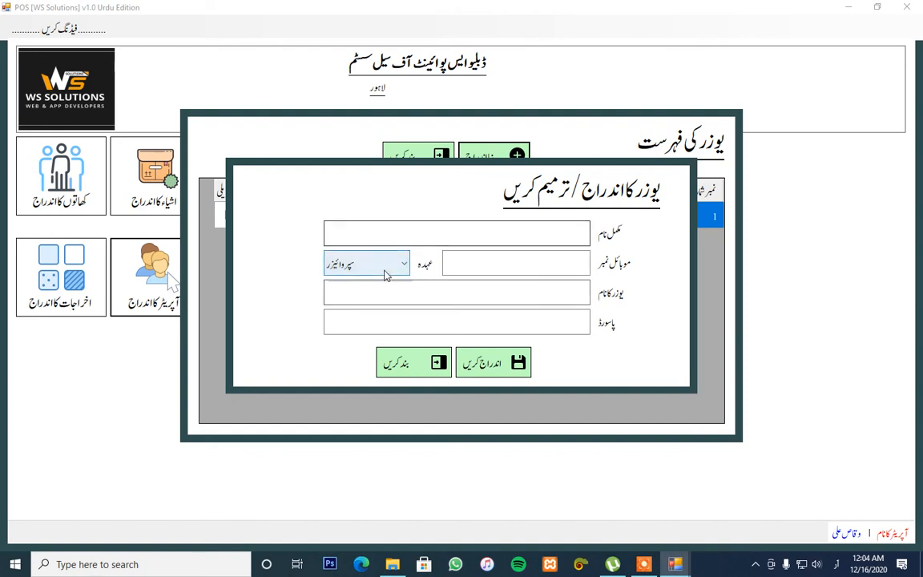
{"action": "left_click", "coordinate": [374, 312]}
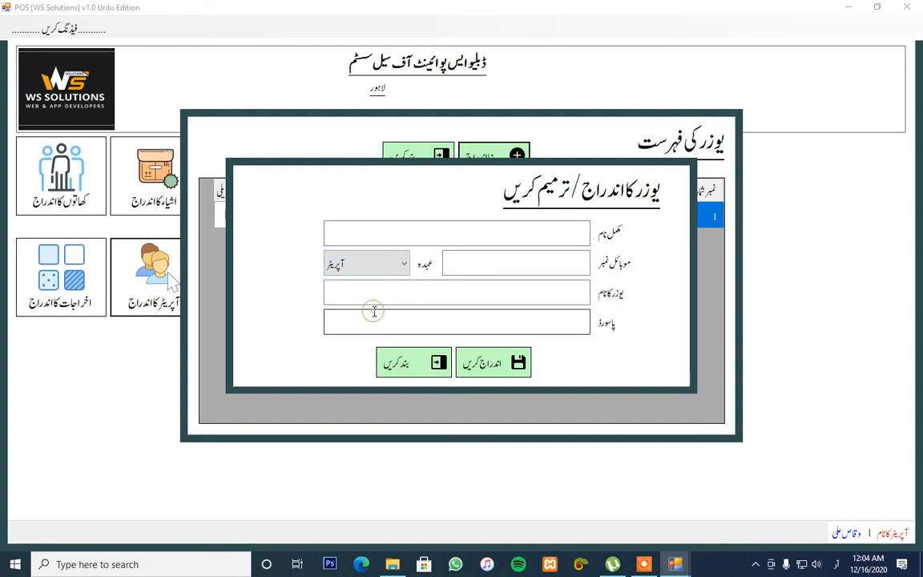
Close the user entry form and the users list without saving, and open the reports form (تمام رپورٹ کی فہرست).
{"action": "left_click", "coordinate": [420, 363]}
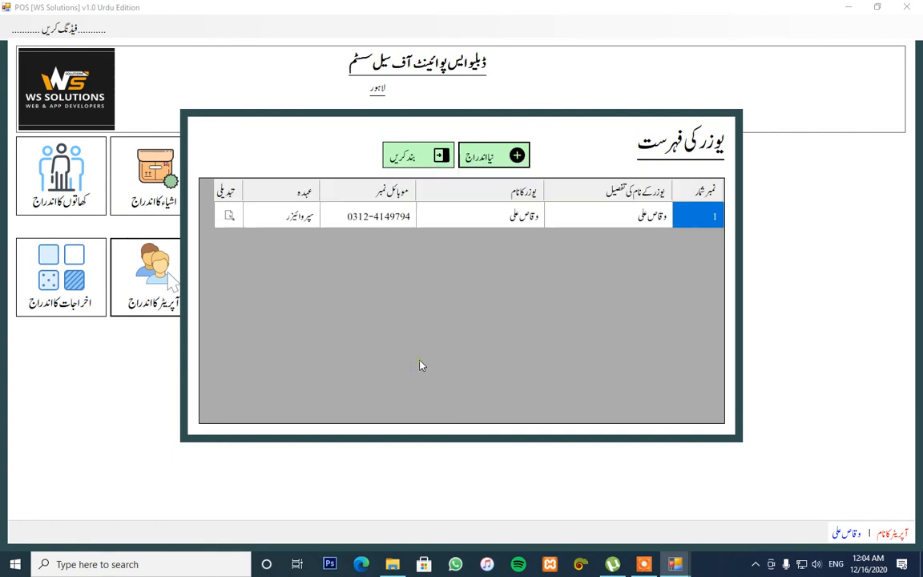
{"action": "left_click", "coordinate": [430, 164]}
{"action": "left_click", "coordinate": [244, 274]}
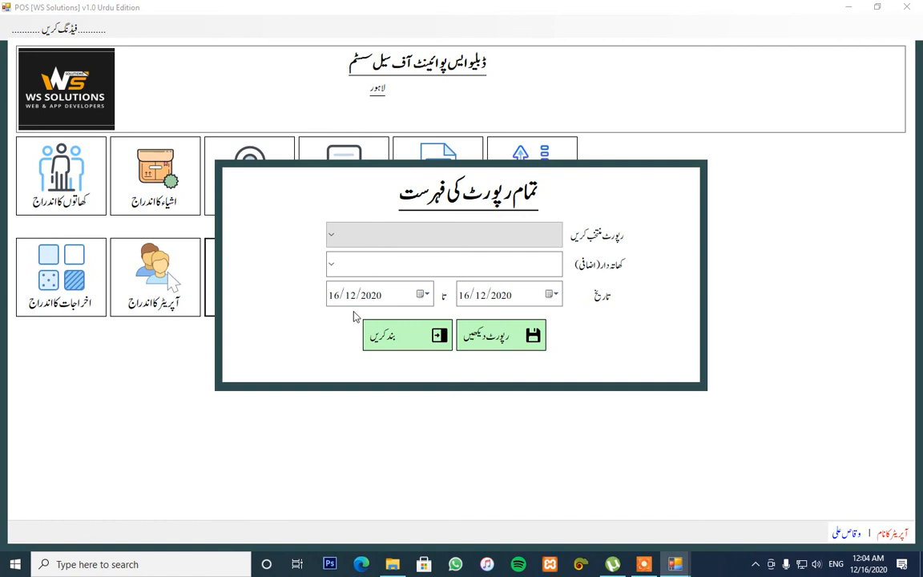
View the خریدے گئے آرڈرز report with 16/12/2020 as both start and end date, and close it.
{"action": "left_click", "coordinate": [451, 237]}
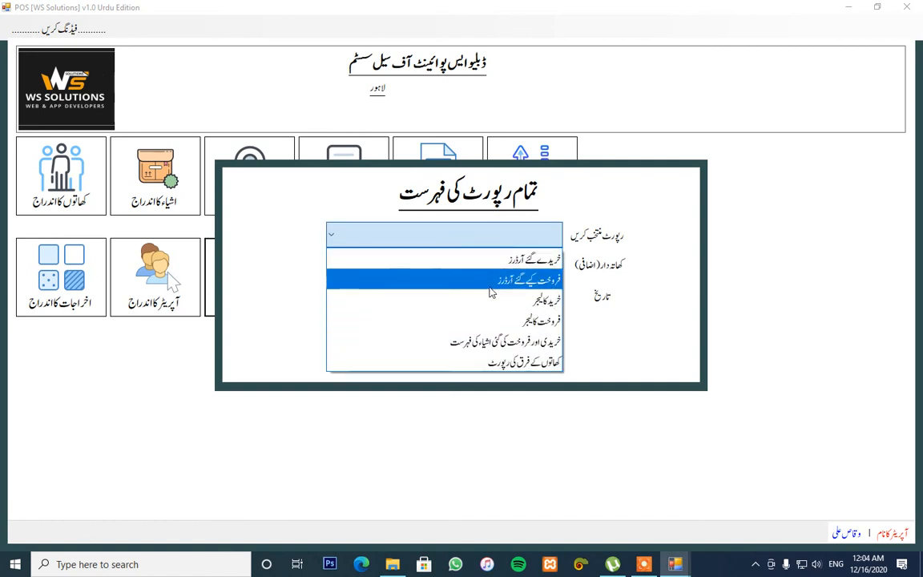
{"action": "left_click", "coordinate": [489, 258]}
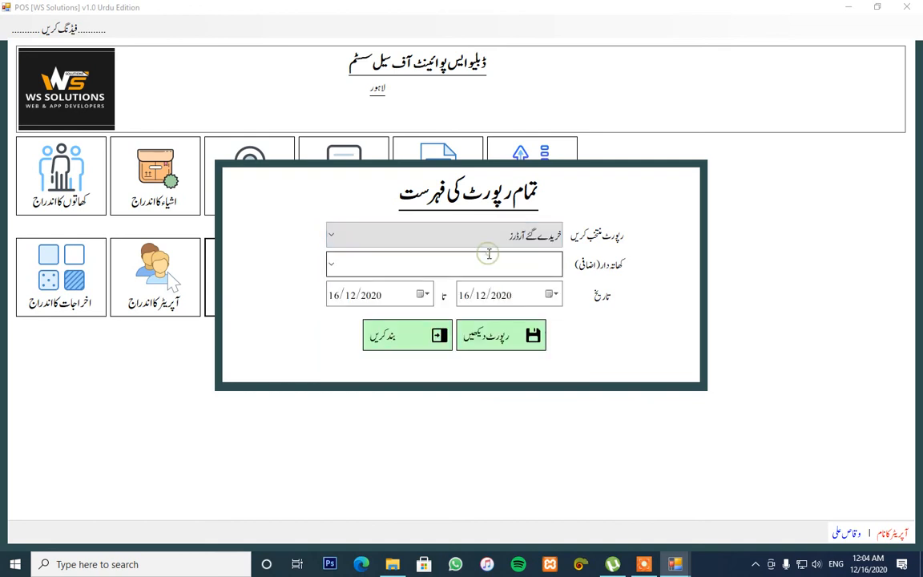
{"action": "left_click", "coordinate": [551, 296]}
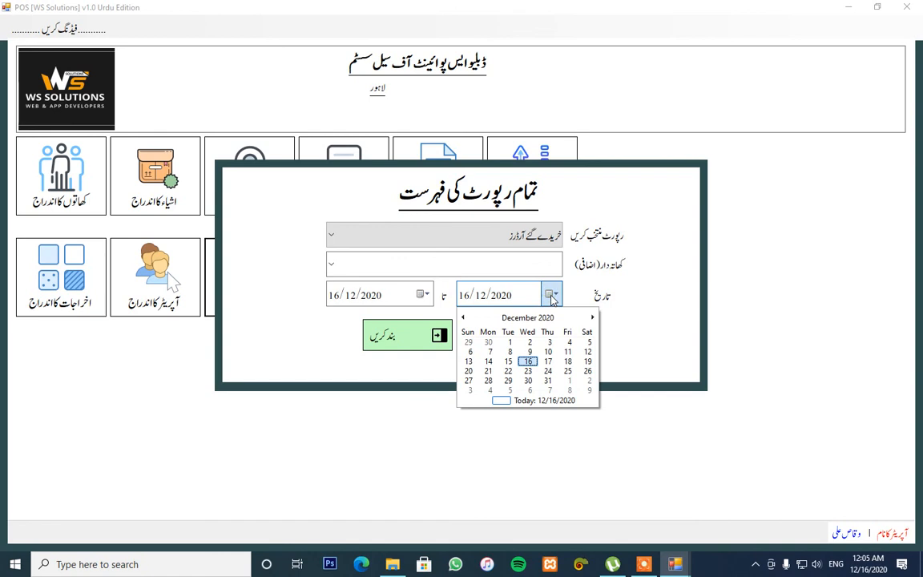
{"action": "left_click", "coordinate": [528, 362]}
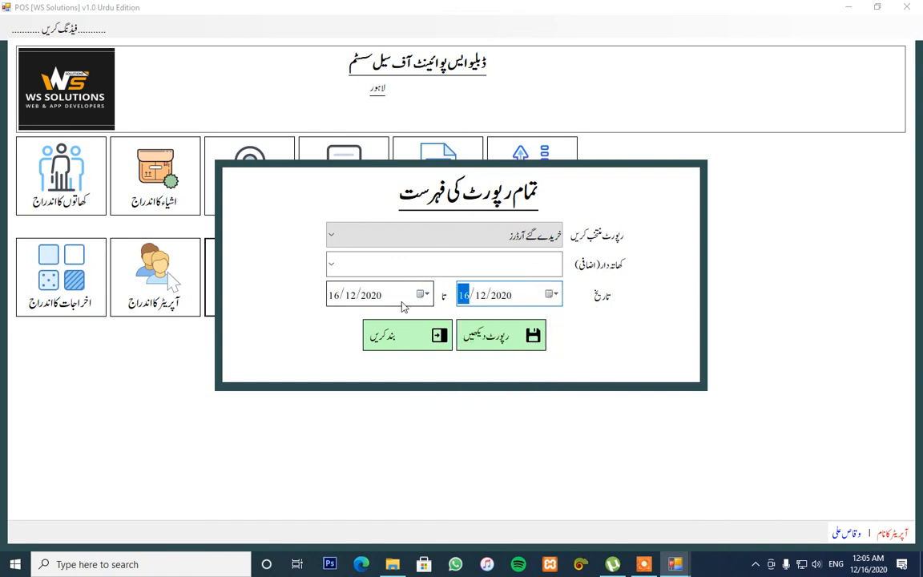
{"action": "left_click", "coordinate": [494, 335]}
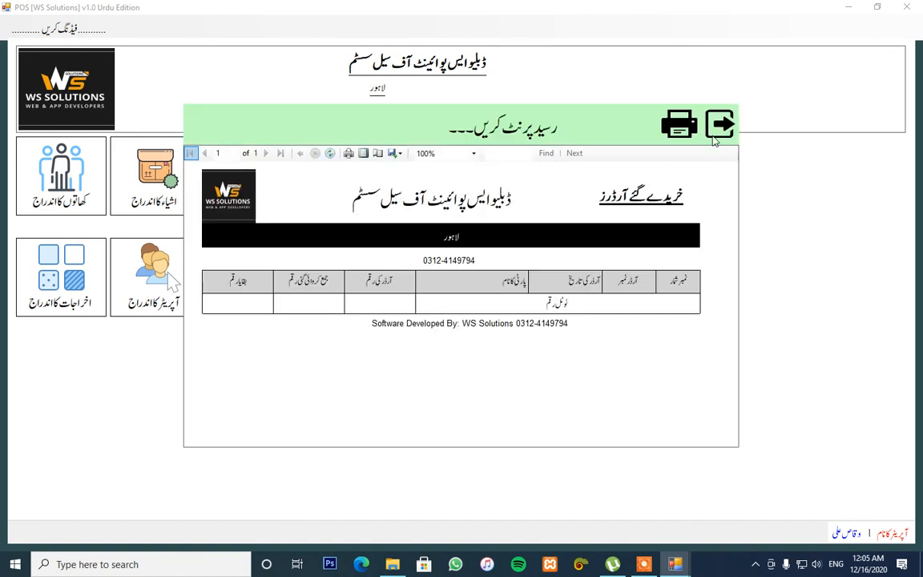
{"action": "left_click", "coordinate": [721, 125]}
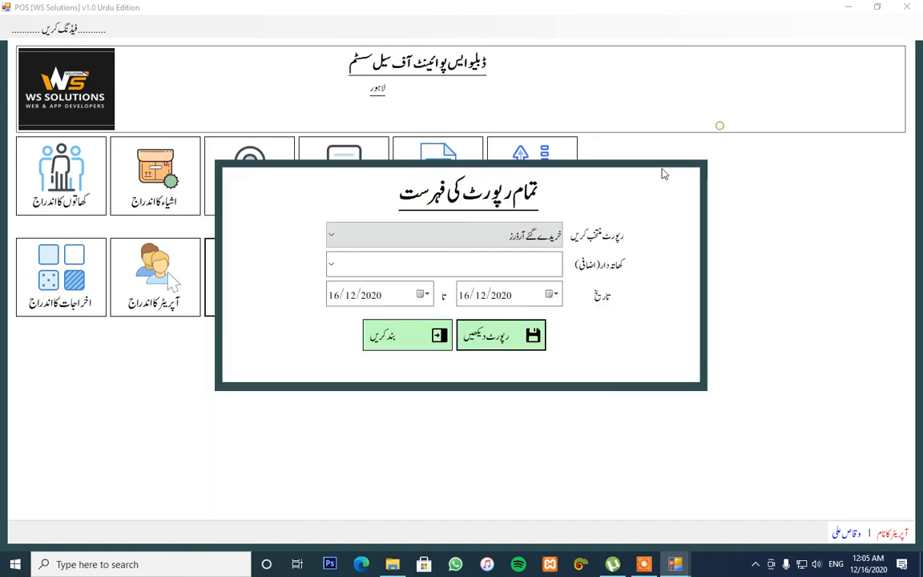
View the خریدے گئے آرڈرز report filtered to the account عاضی کمپنی, and close it.
{"action": "left_click", "coordinate": [332, 262]}
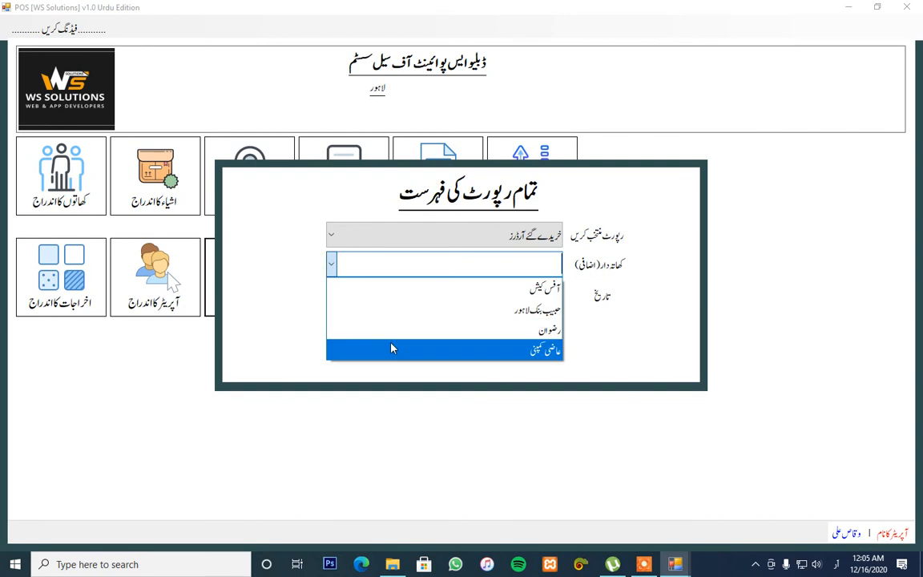
{"action": "left_click", "coordinate": [392, 349]}
{"action": "left_click", "coordinate": [494, 336]}
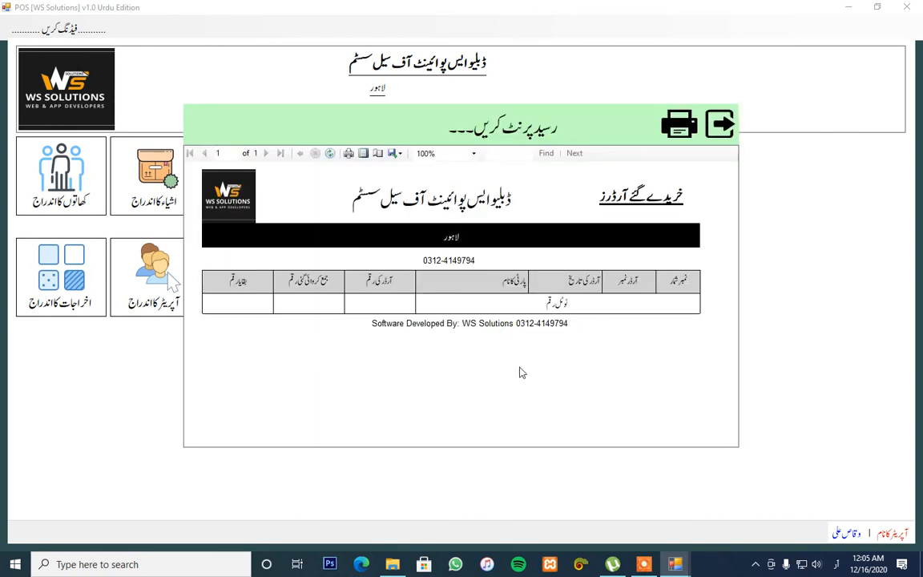
{"action": "left_click", "coordinate": [719, 125]}
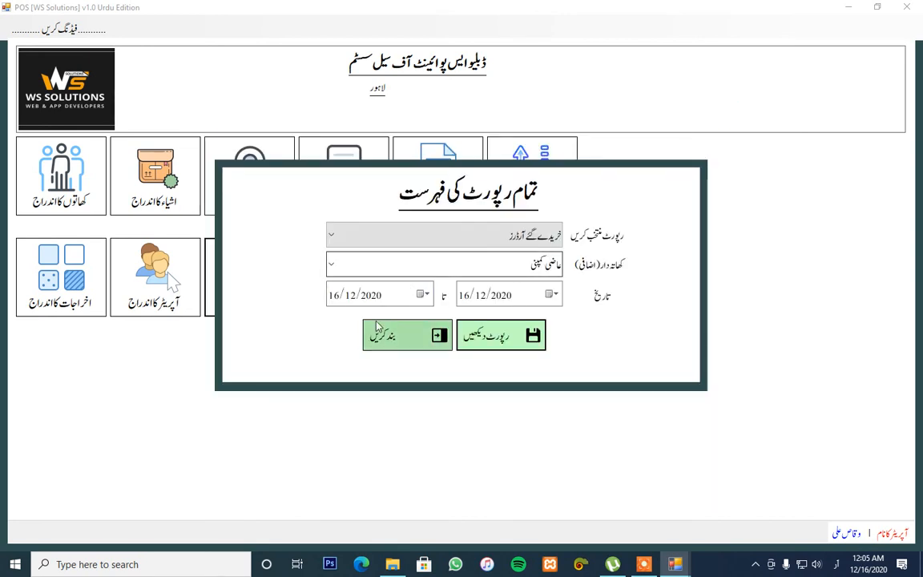
{"action": "left_click", "coordinate": [646, 561]}
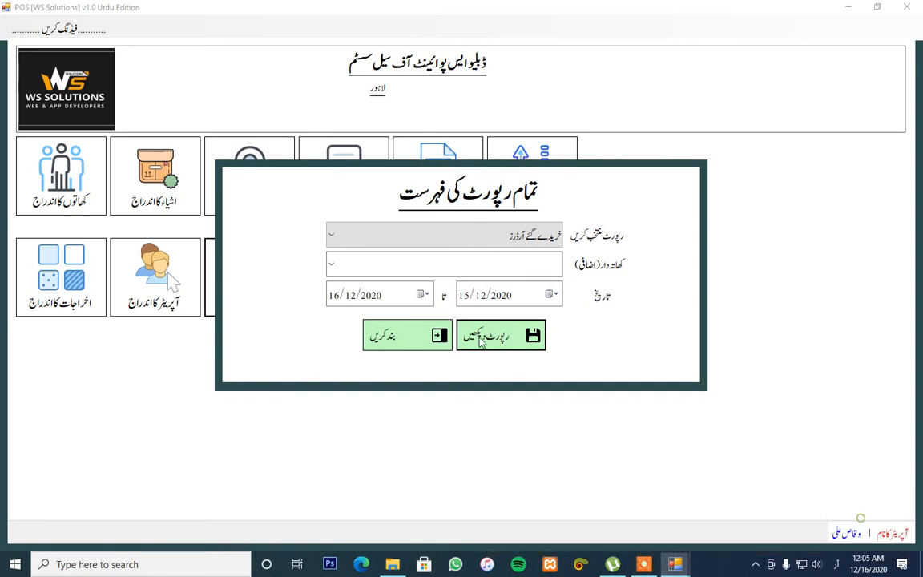
View the خریدے گئے آرڈرز report for all accounts from 15/12/2020 to 16/12/2020, and close it.
{"action": "left_click", "coordinate": [423, 234]}
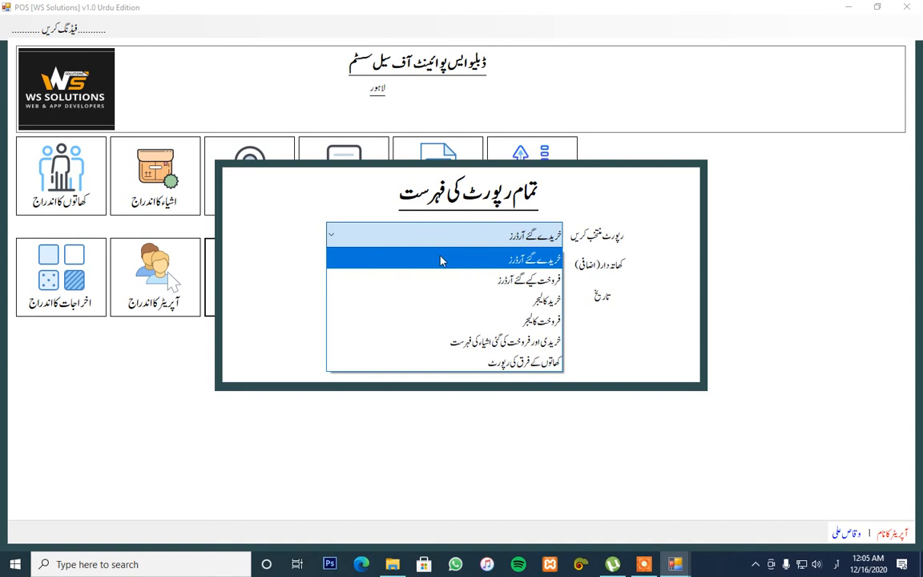
{"action": "left_click", "coordinate": [441, 257]}
{"action": "left_click", "coordinate": [551, 294]}
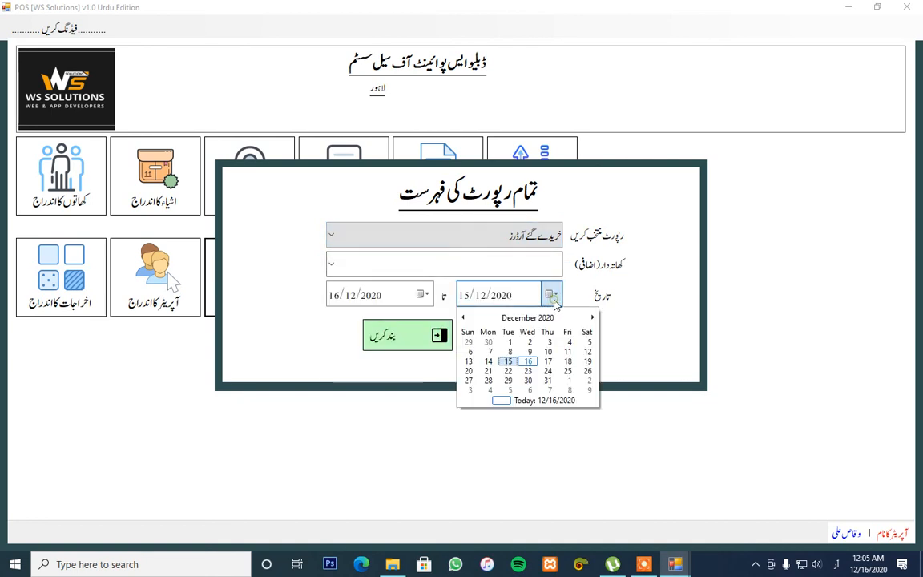
{"action": "left_click", "coordinate": [510, 361]}
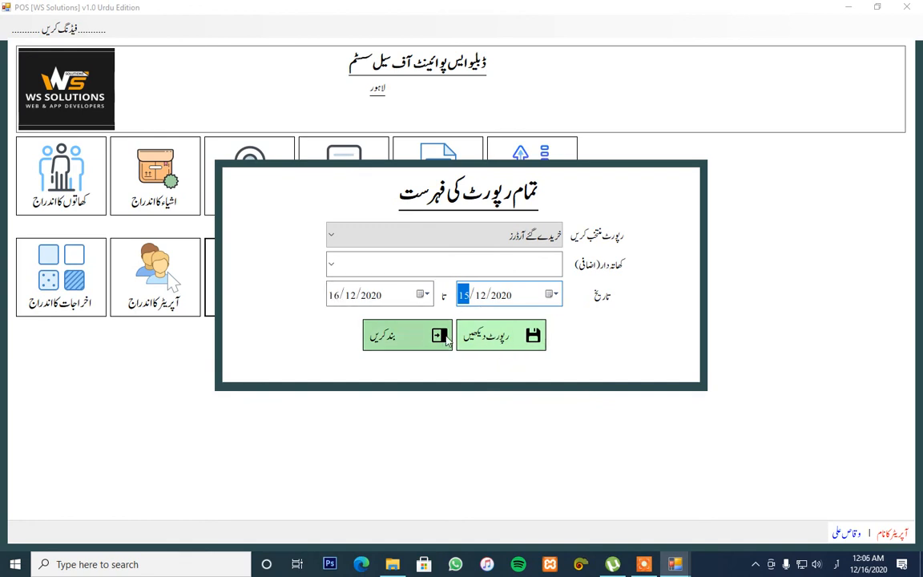
{"action": "left_click", "coordinate": [497, 341]}
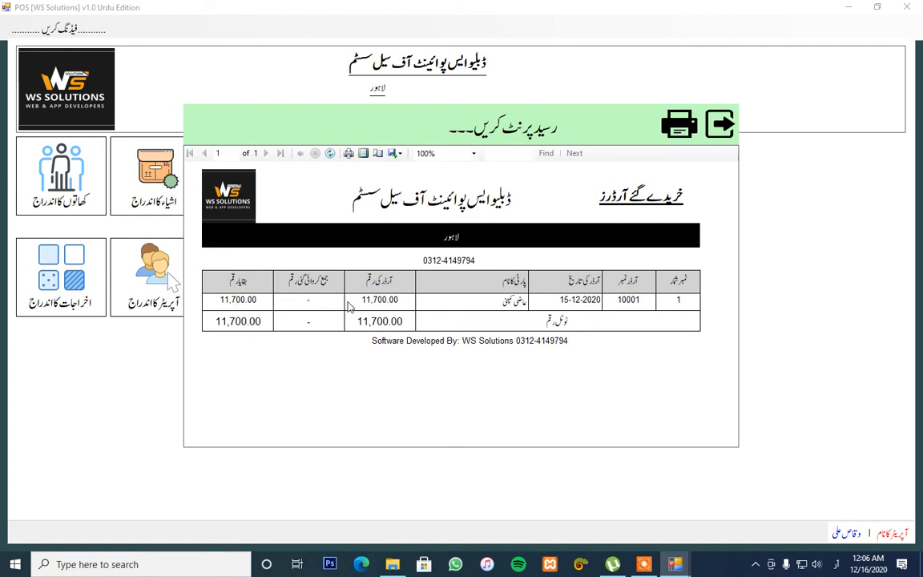
{"action": "left_click", "coordinate": [726, 127]}
View the فروخت کیے گئے آرڈرز report from 15/12/2020 to 16/12/2020, and close it.
{"action": "left_click", "coordinate": [479, 236]}
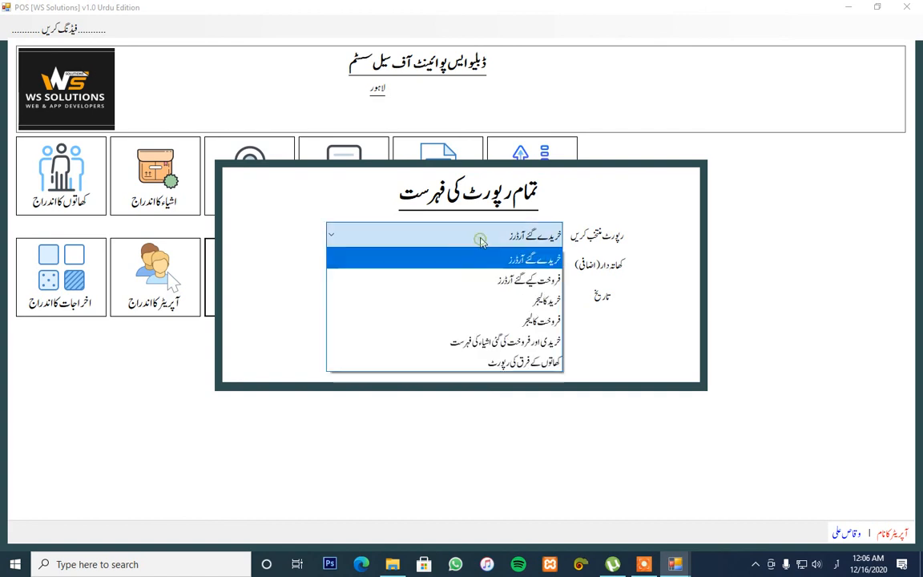
{"action": "left_click", "coordinate": [483, 280]}
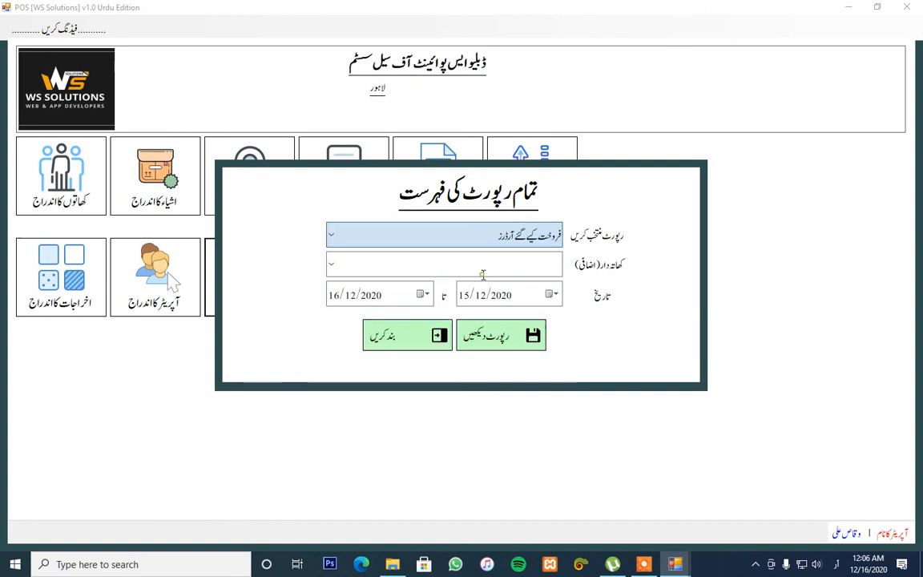
{"action": "left_click", "coordinate": [498, 341]}
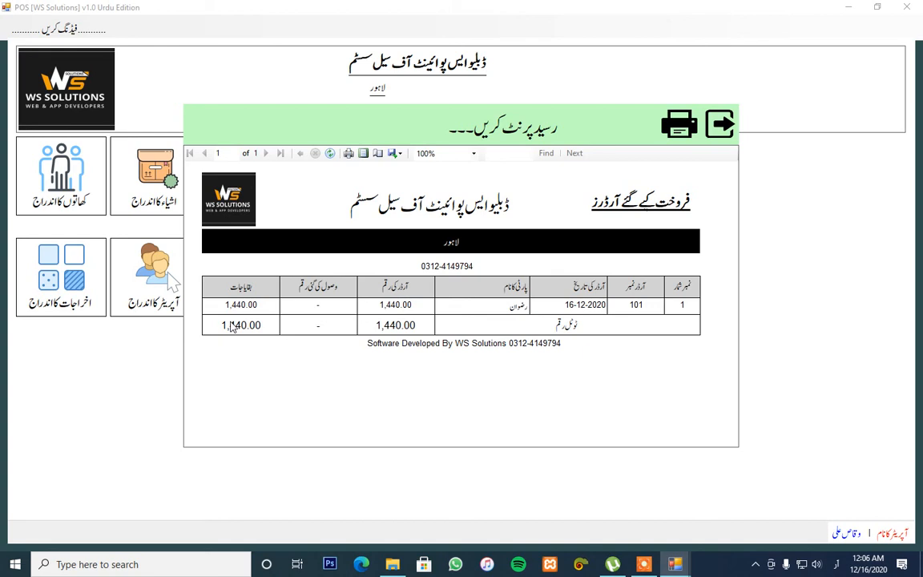
{"action": "left_click", "coordinate": [716, 127]}
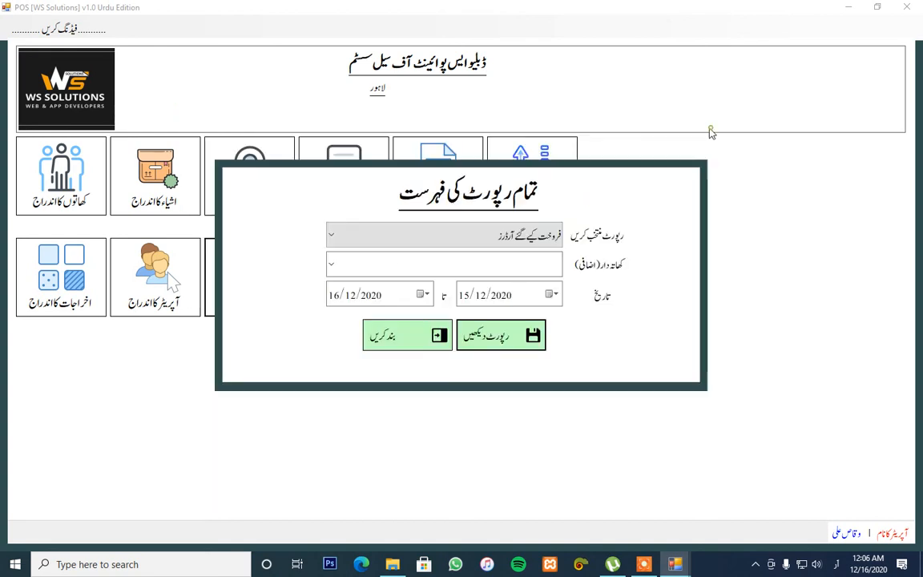
Try to view the خرید کا لیجر report for عاضی کمپنی from 15/12/2020, and close the viewer and the reports form.
{"action": "left_click", "coordinate": [513, 235]}
{"action": "left_click", "coordinate": [519, 305]}
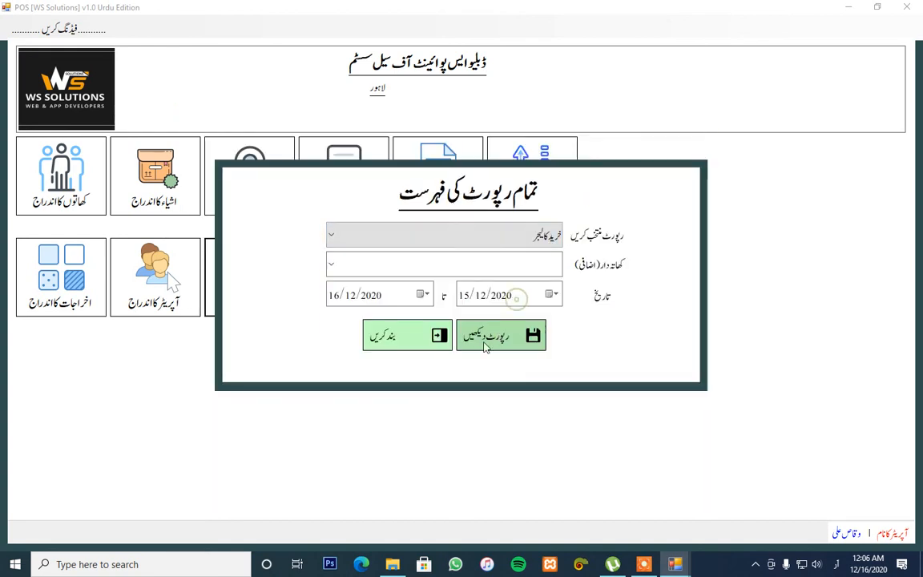
{"action": "left_click", "coordinate": [331, 267]}
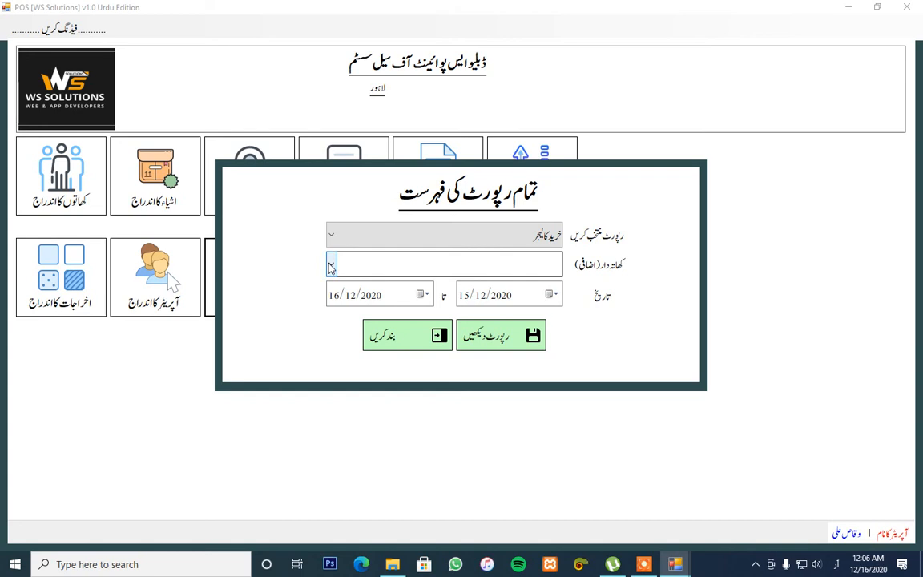
{"action": "left_click", "coordinate": [333, 268]}
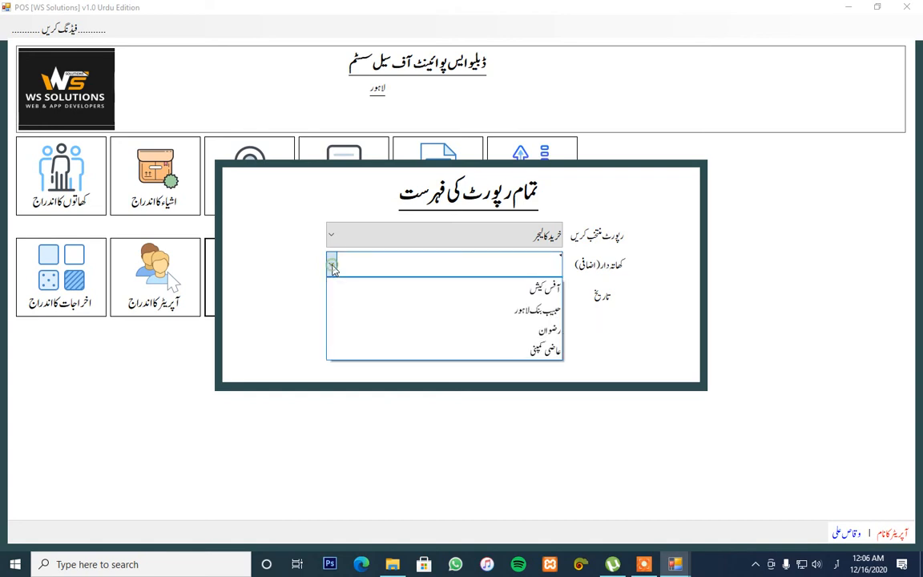
{"action": "left_click", "coordinate": [405, 350]}
{"action": "left_click", "coordinate": [518, 268]}
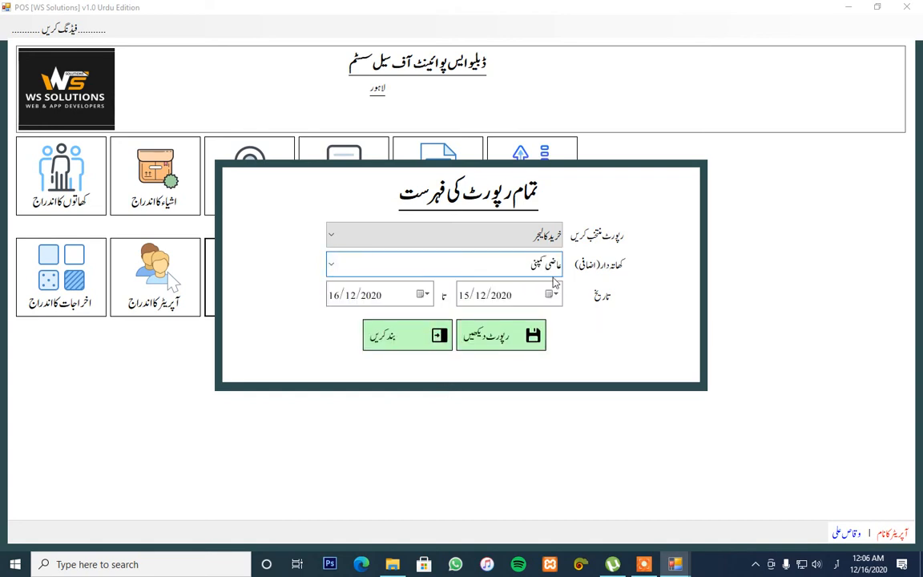
{"action": "left_click", "coordinate": [504, 338]}
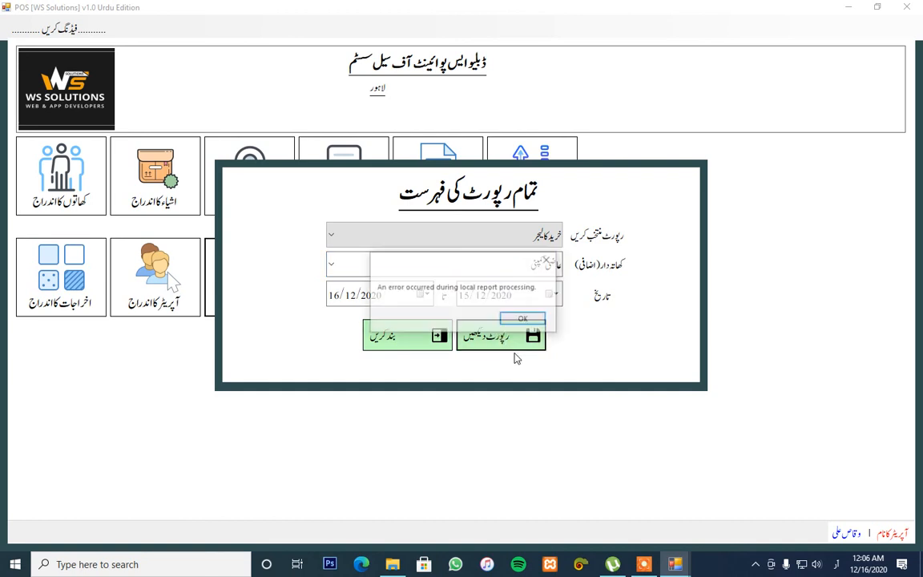
{"action": "left_click", "coordinate": [525, 319]}
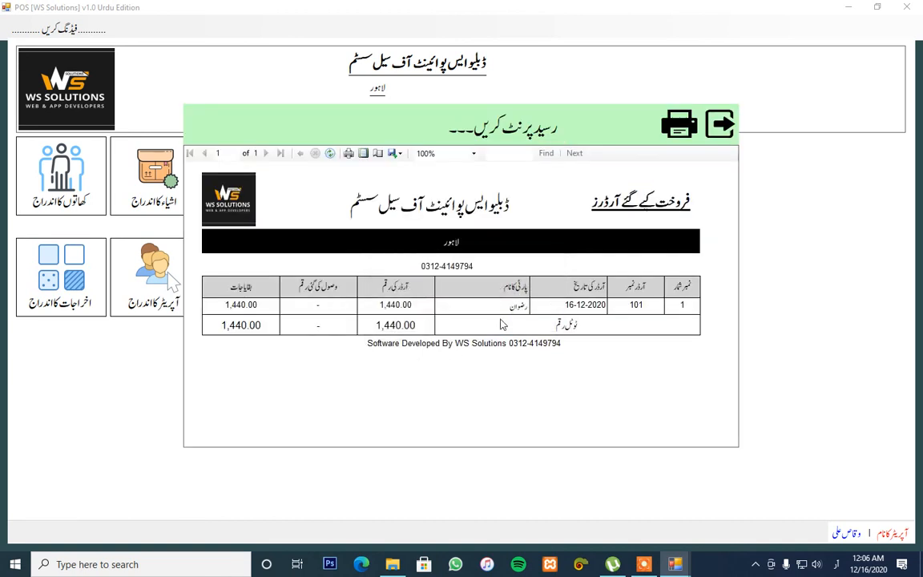
{"action": "left_click", "coordinate": [718, 125]}
{"action": "left_click", "coordinate": [413, 337]}
Reopen the reports form, view the خرید کا لیجر for عاضی کمپنی from 15/12/2020 to 16/12/2020, and close both windows.
{"action": "left_click", "coordinate": [242, 309]}
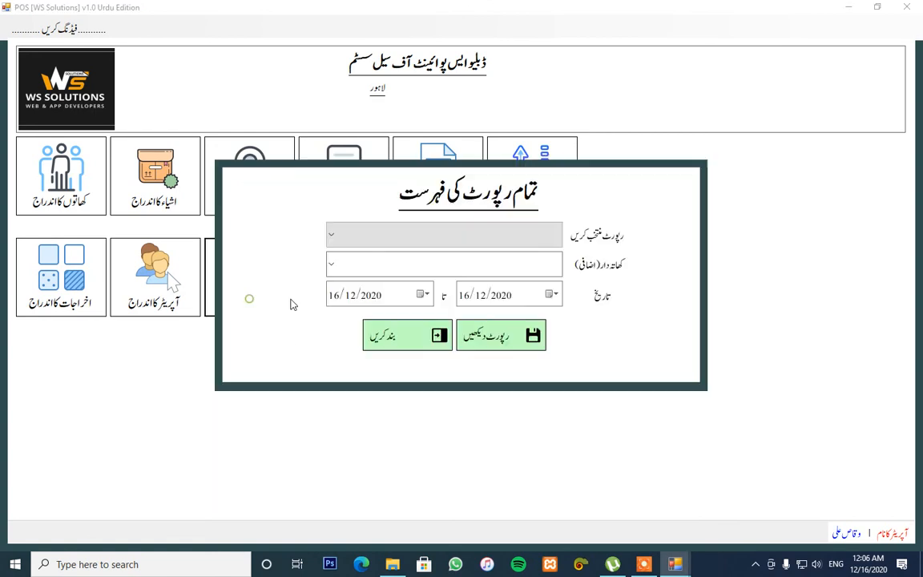
{"action": "left_click", "coordinate": [515, 244]}
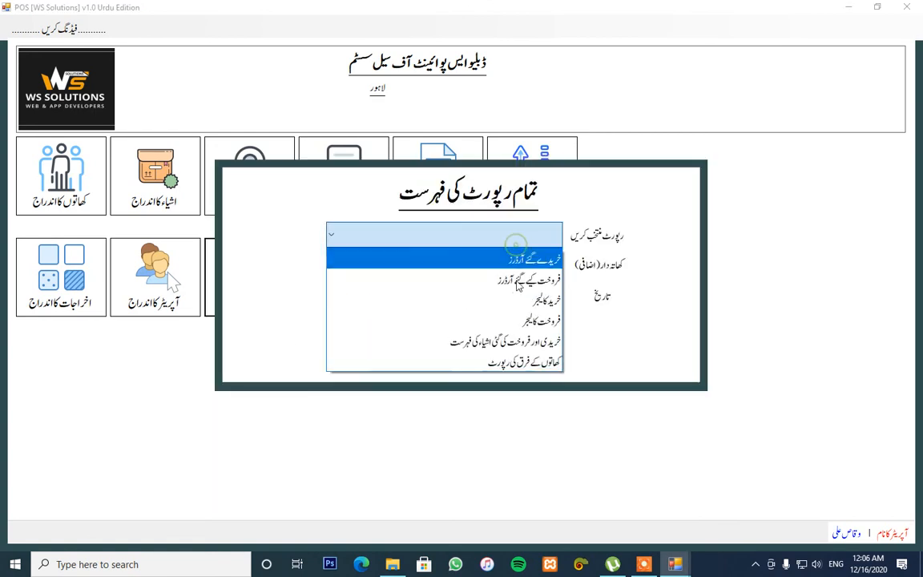
{"action": "left_click", "coordinate": [525, 303]}
{"action": "left_click", "coordinate": [361, 266]}
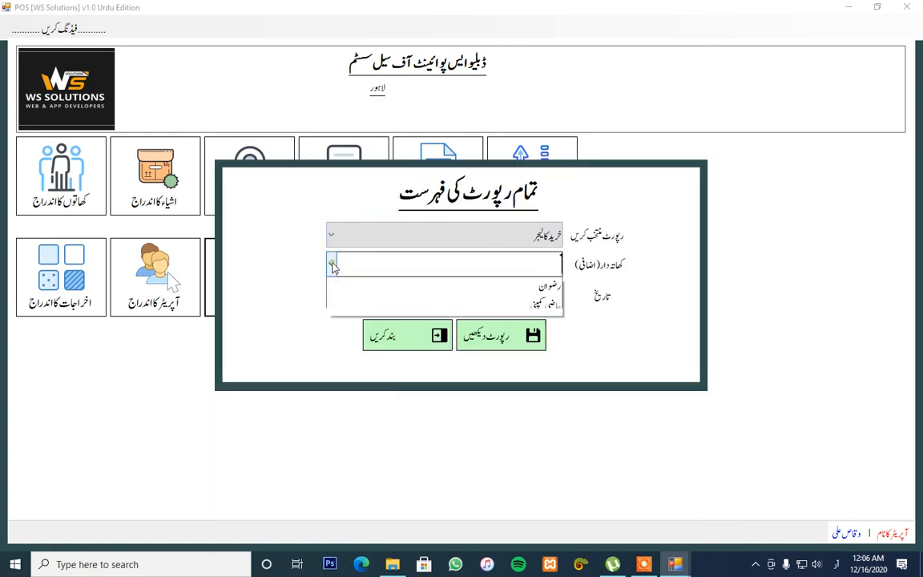
{"action": "left_click", "coordinate": [377, 350]}
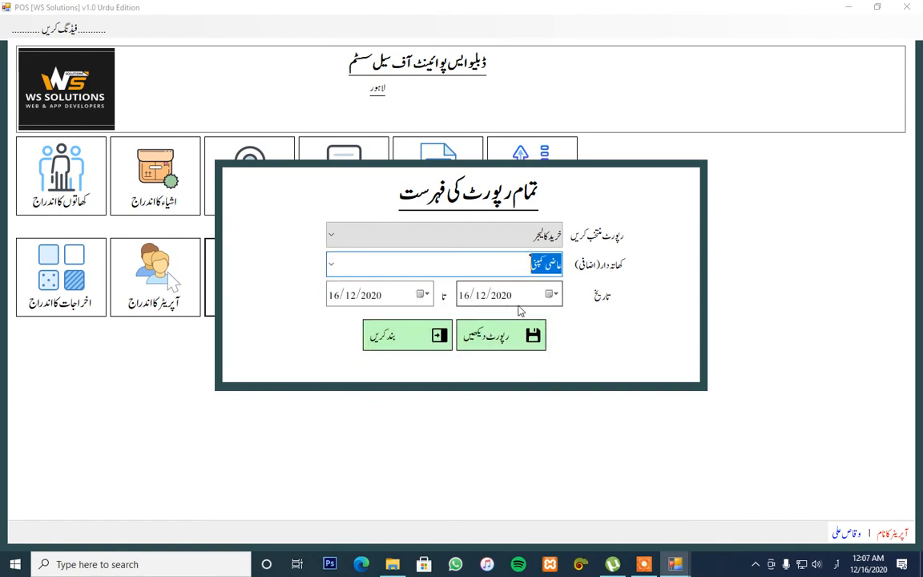
{"action": "left_click", "coordinate": [551, 294]}
{"action": "left_click", "coordinate": [508, 362]}
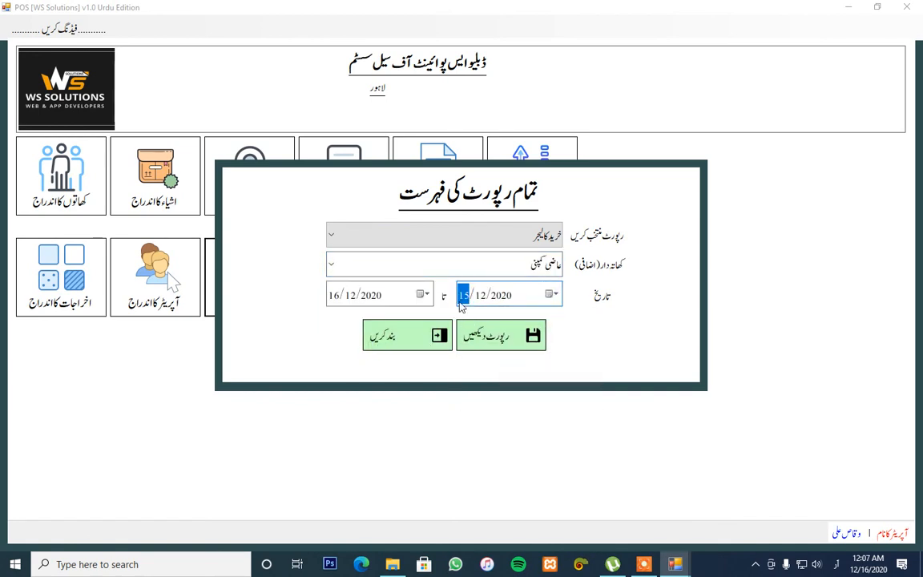
{"action": "left_click", "coordinate": [496, 348]}
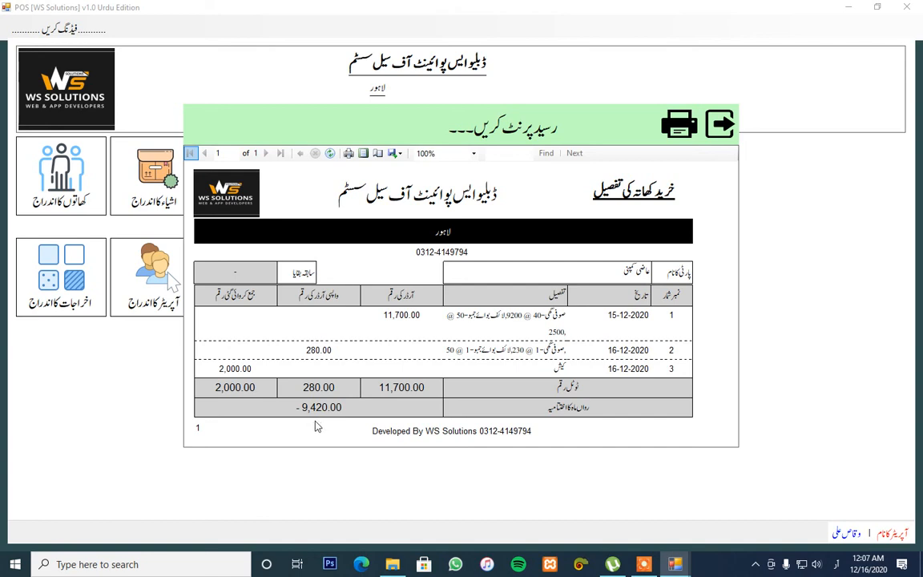
{"action": "left_click", "coordinate": [644, 564]}
{"action": "left_click", "coordinate": [517, 544]}
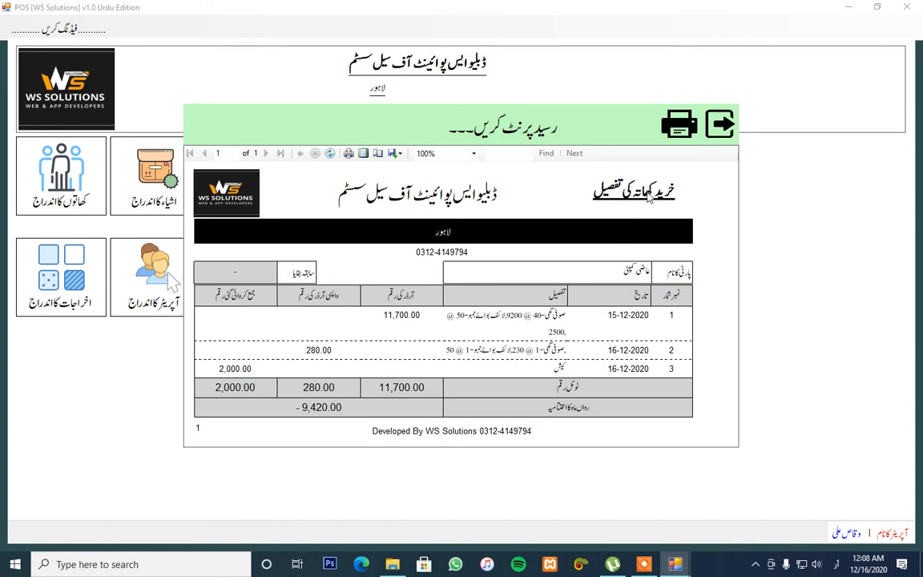
{"action": "left_click", "coordinate": [716, 130]}
{"action": "left_click", "coordinate": [394, 342]}
Open the form for paying account holders, choosing آفس کیش as the paying account and عاضی کمپنی as the recipient.
{"action": "left_click", "coordinate": [526, 185]}
{"action": "left_click", "coordinate": [560, 258]}
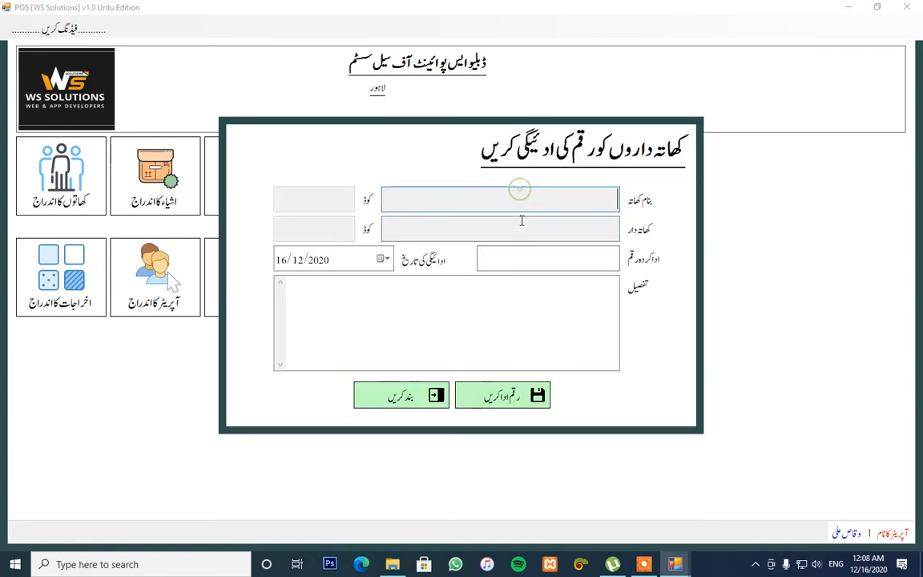
{"action": "left_click", "coordinate": [523, 226]}
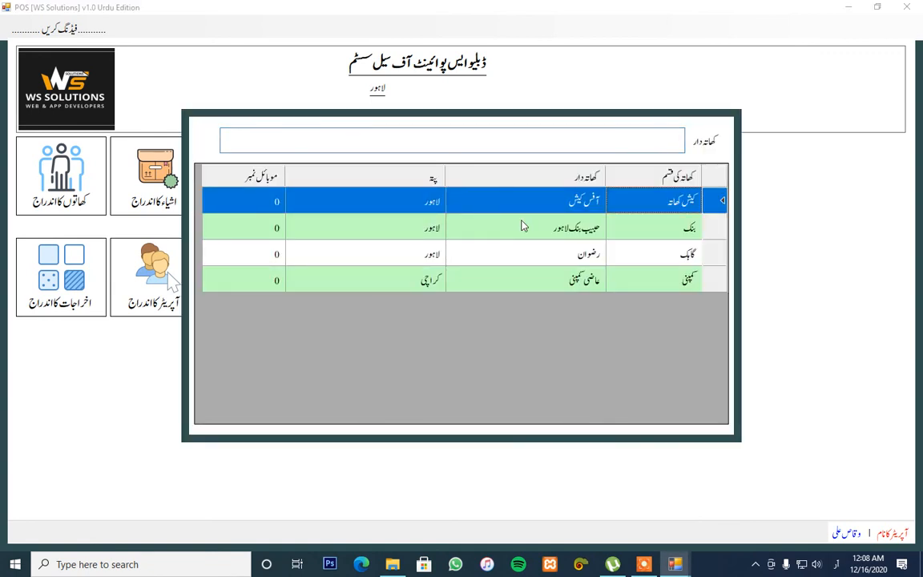
{"action": "key", "text": "Down"}
{"action": "key", "text": "Up"}
{"action": "key", "text": "Return"}
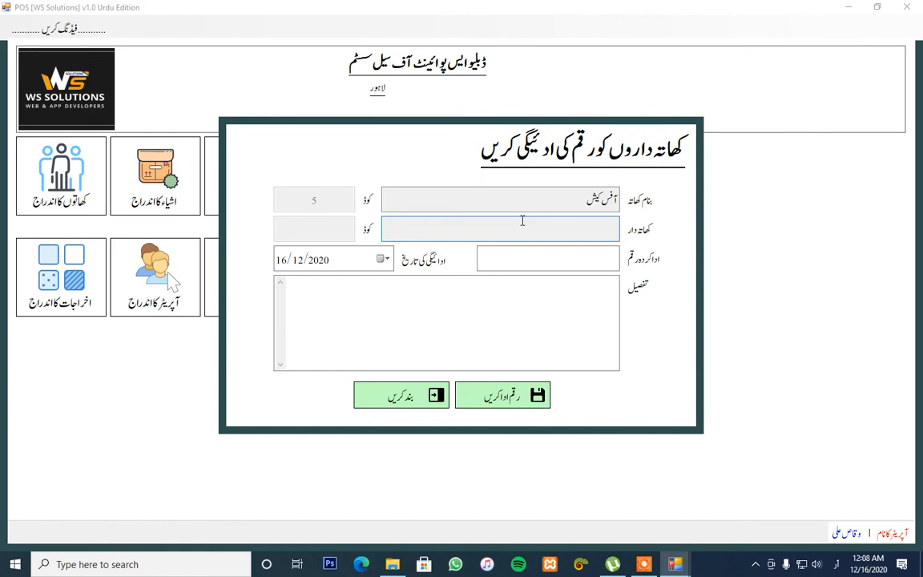
{"action": "left_click", "coordinate": [522, 224]}
{"action": "key", "text": "Down"}
{"action": "key", "text": "Down"}
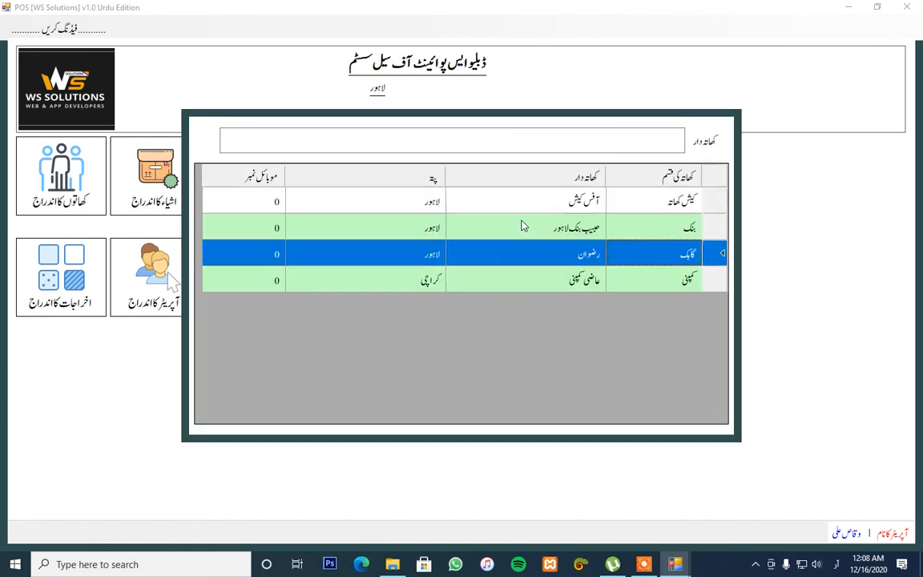
{"action": "key", "text": "Down"}
{"action": "key", "text": "Return"}
Enter a payment of 9000 with the description بنک کے ذریعے, save it, and close the payment form.
{"action": "left_click", "coordinate": [542, 260]}
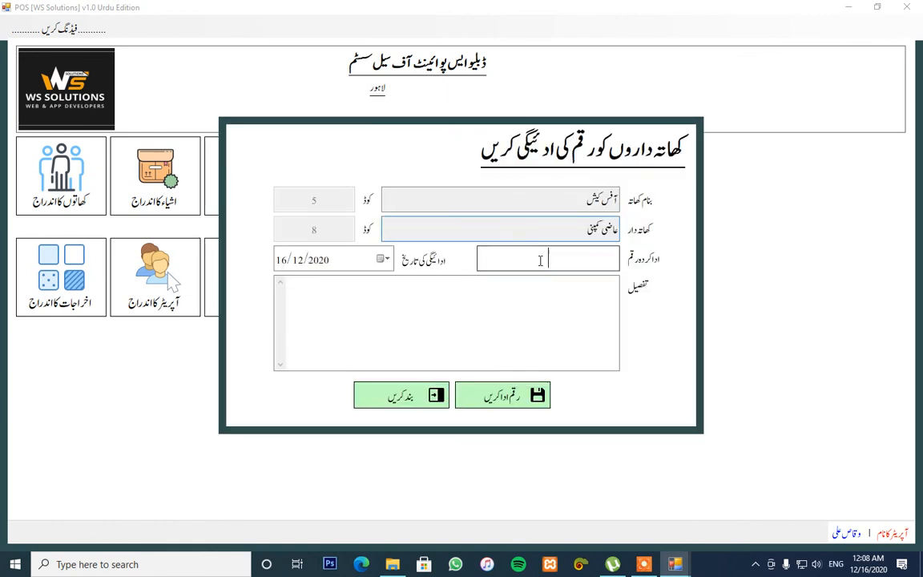
{"action": "type", "text": "9000"}
{"action": "key", "text": "Tab"}
{"action": "key", "text": "Tab"}
{"action": "type", "text": "بک"}
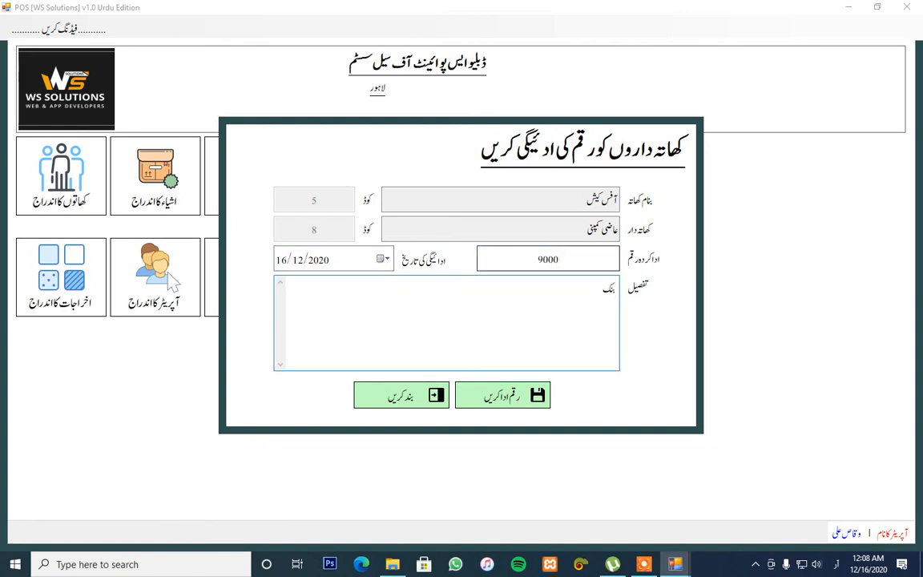
{"action": "type", "text": " کے ناریعے"}
{"action": "left_click", "coordinate": [503, 393]}
{"action": "left_click", "coordinate": [482, 324]}
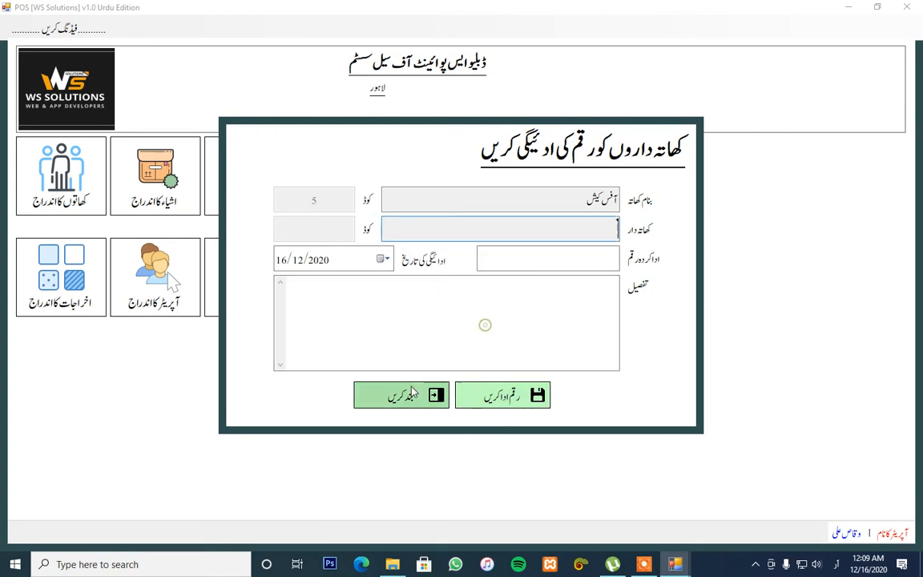
{"action": "left_click", "coordinate": [401, 395]}
View the خرید کا لیجر report for عاضی کمپنی from 15/12/2020 to 16/12/2020, and close the viewer.
{"action": "left_click", "coordinate": [257, 289]}
{"action": "left_click", "coordinate": [349, 240]}
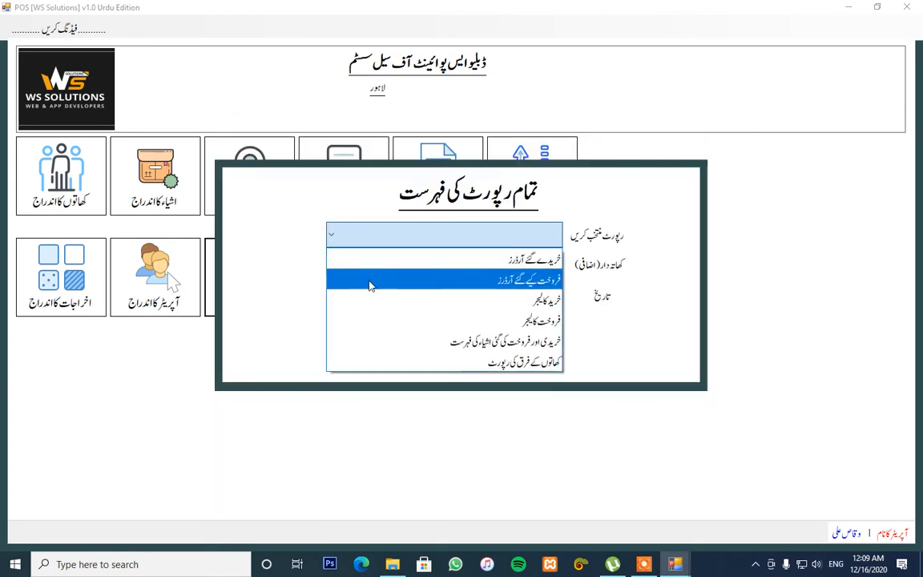
{"action": "left_click", "coordinate": [378, 301]}
{"action": "left_click", "coordinate": [343, 267]}
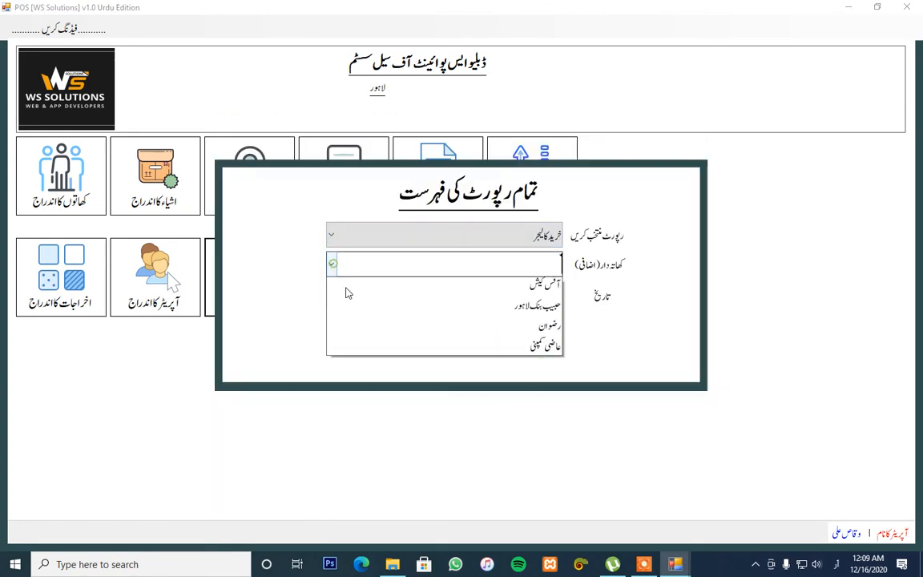
{"action": "left_click", "coordinate": [386, 346]}
{"action": "left_click", "coordinate": [545, 298]}
{"action": "left_click", "coordinate": [550, 295]}
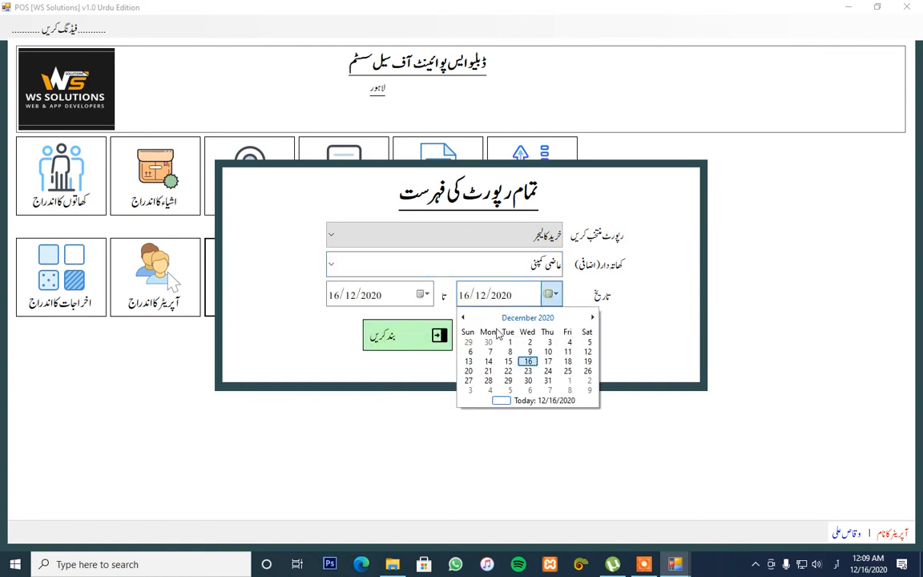
{"action": "left_click", "coordinate": [509, 362]}
{"action": "left_click", "coordinate": [475, 261]}
{"action": "left_click", "coordinate": [485, 337]}
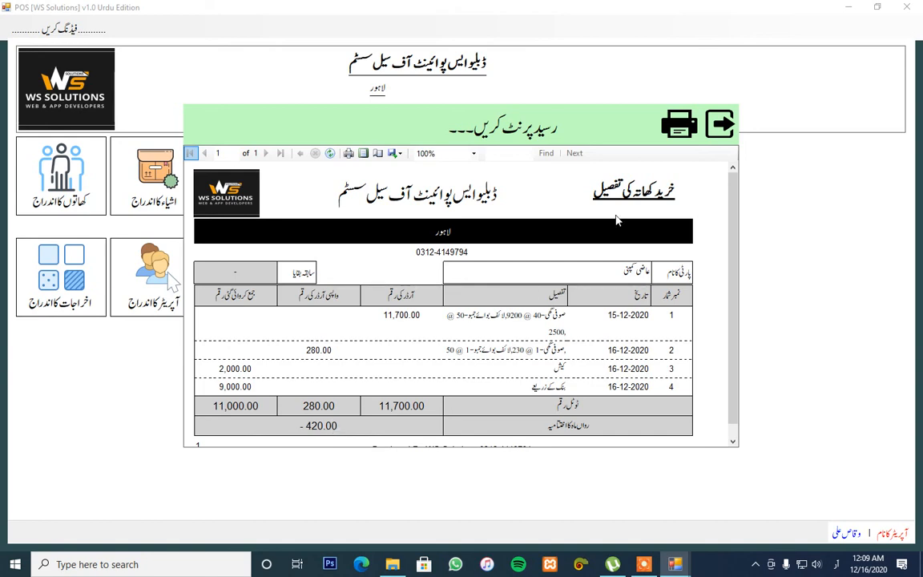
{"action": "left_click", "coordinate": [720, 126]}
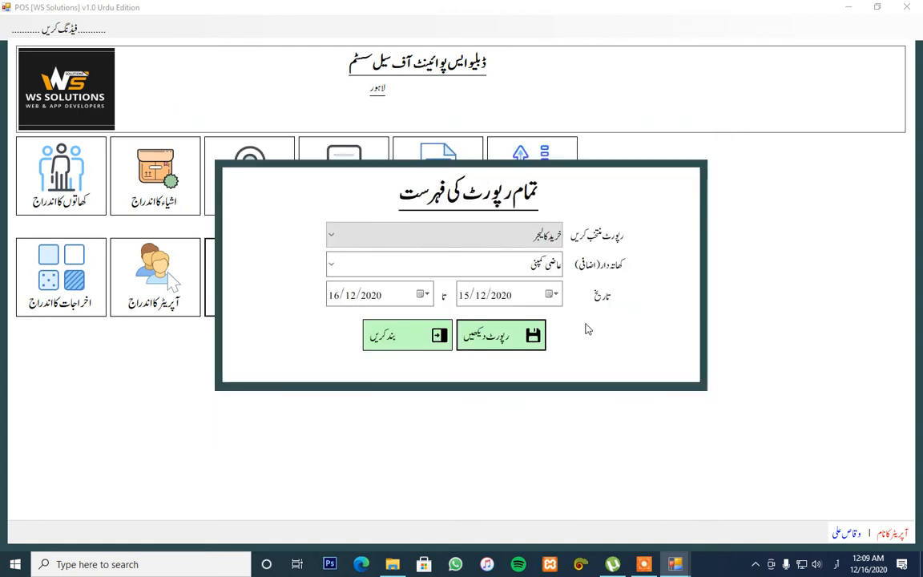
View the فروخت کا لیجر report for the customer's account over the same dates, and close the viewer.
{"action": "left_click", "coordinate": [454, 234]}
{"action": "left_click", "coordinate": [466, 320]}
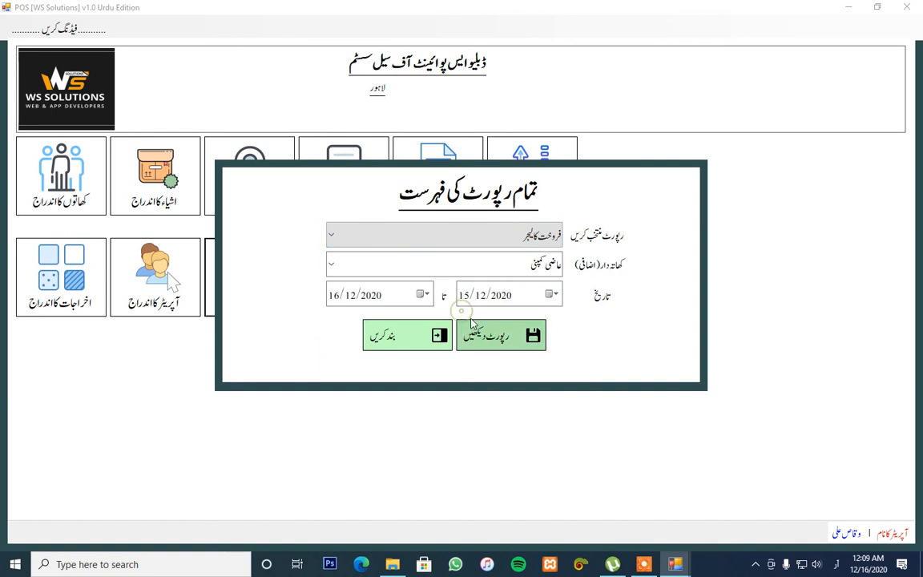
{"action": "left_click", "coordinate": [331, 265]}
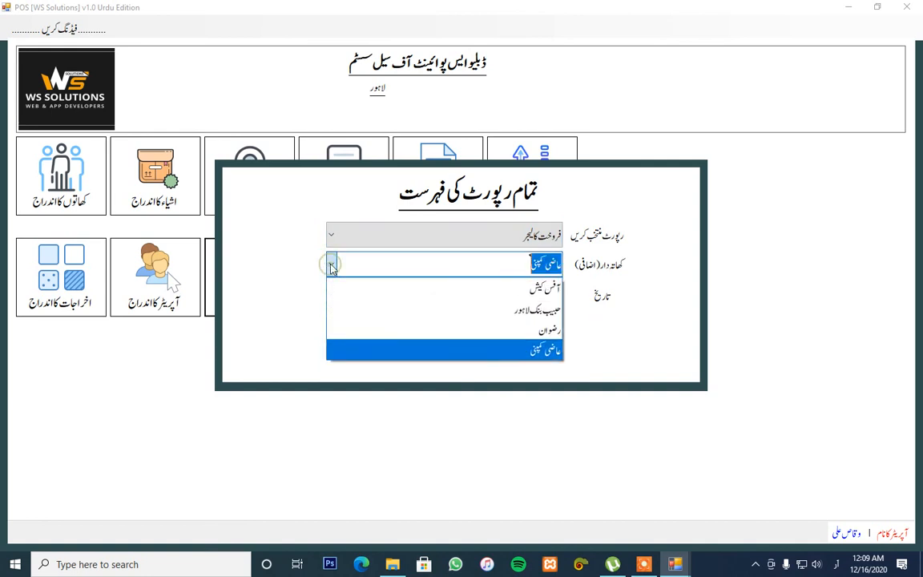
{"action": "left_click", "coordinate": [385, 330]}
{"action": "left_click", "coordinate": [529, 333]}
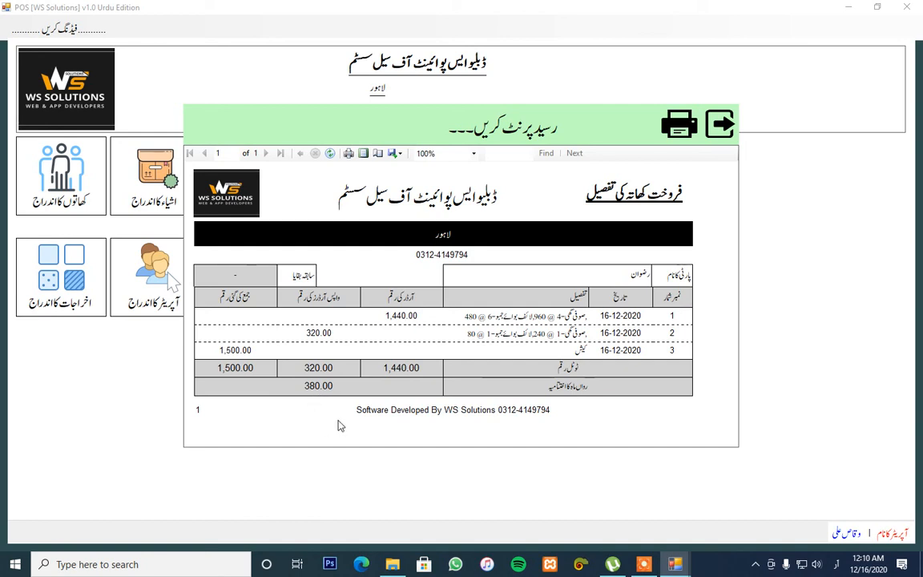
{"action": "left_click", "coordinate": [719, 126]}
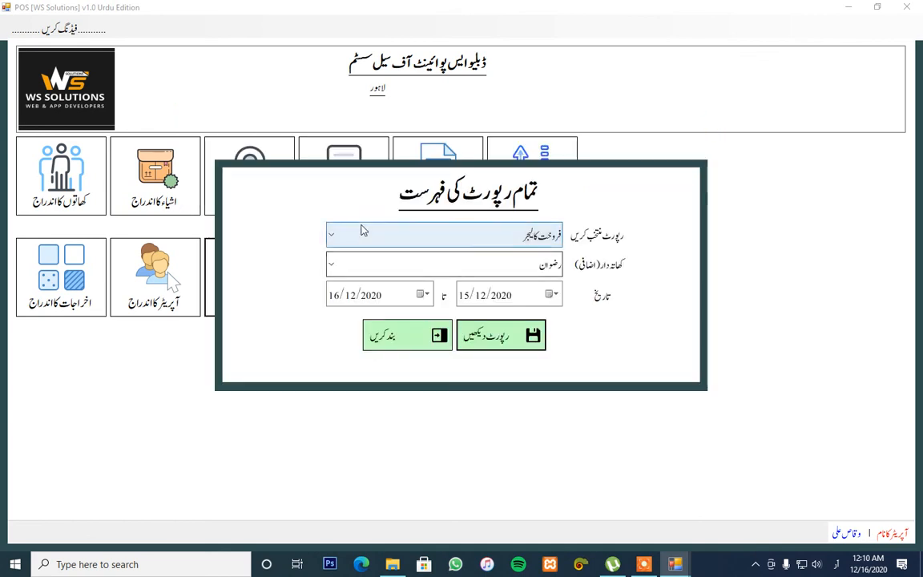
View the خریدی اور فروخت کی گئی اشیاء کی فہرست report, and close the viewer.
{"action": "left_click", "coordinate": [363, 233]}
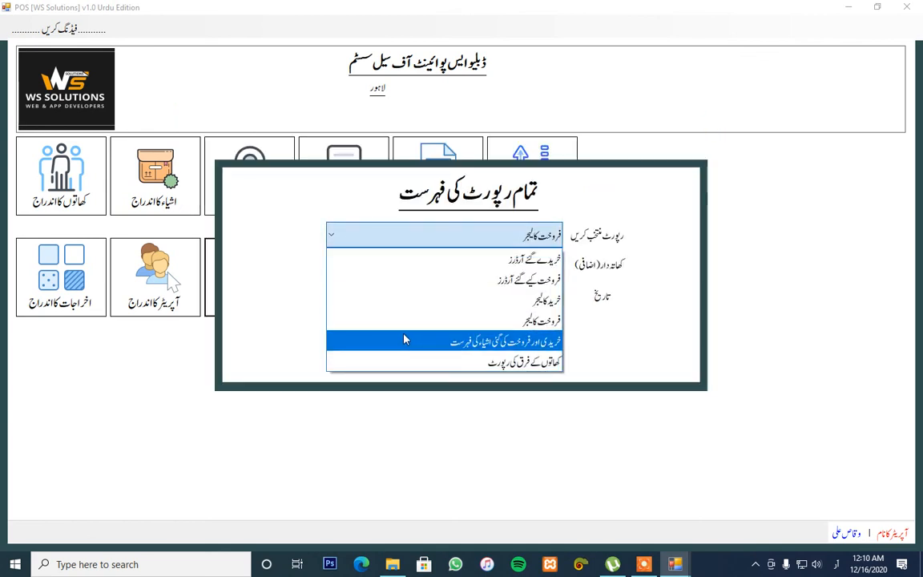
{"action": "left_click", "coordinate": [406, 341]}
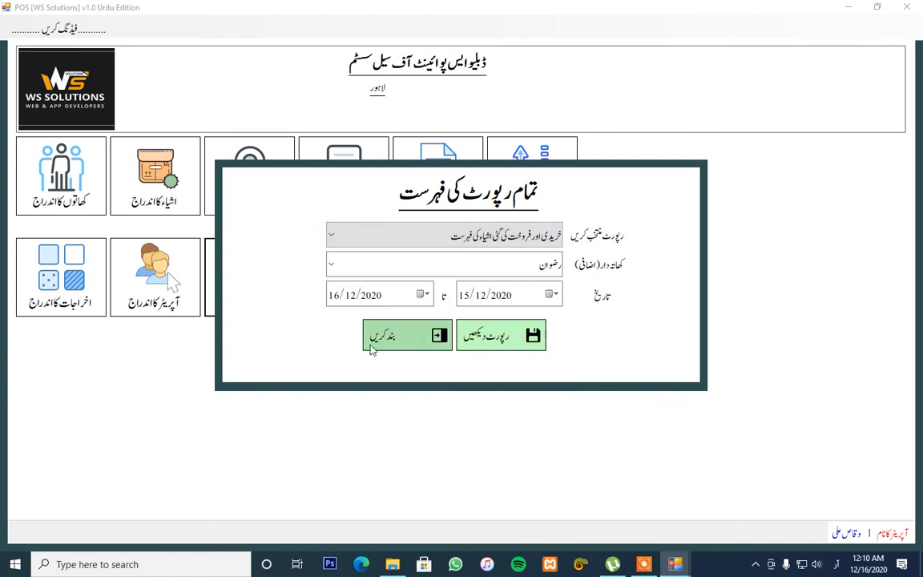
{"action": "left_click", "coordinate": [489, 345]}
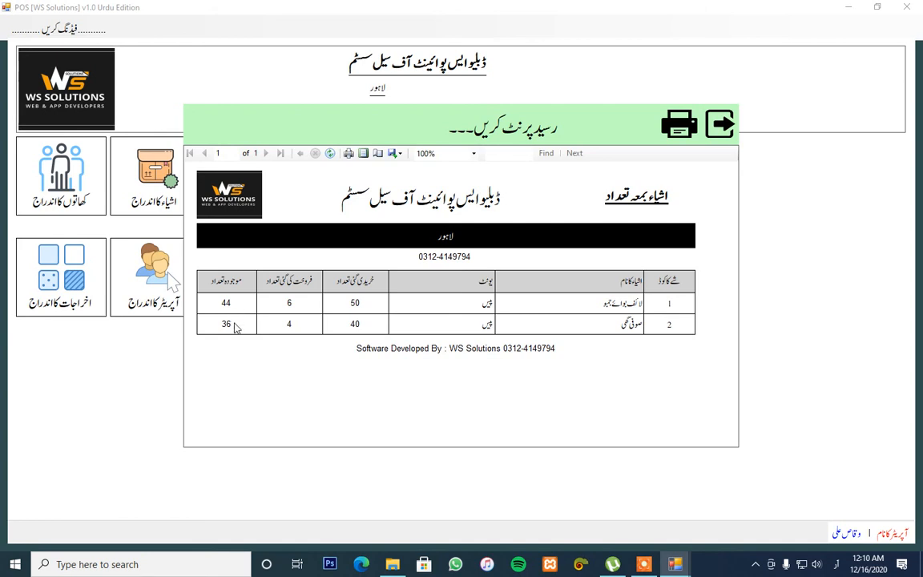
{"action": "left_click", "coordinate": [718, 124]}
View the کھاتوں کے فرق کی رپورٹ with the account holder cleared, and close the viewer and the reports form.
{"action": "left_click", "coordinate": [412, 240]}
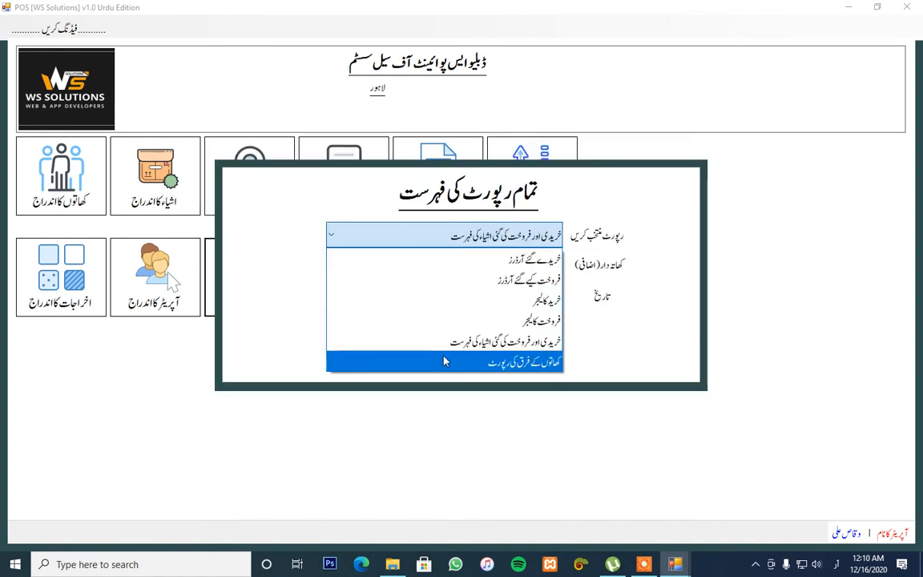
{"action": "left_click", "coordinate": [446, 363]}
{"action": "left_click", "coordinate": [547, 264]}
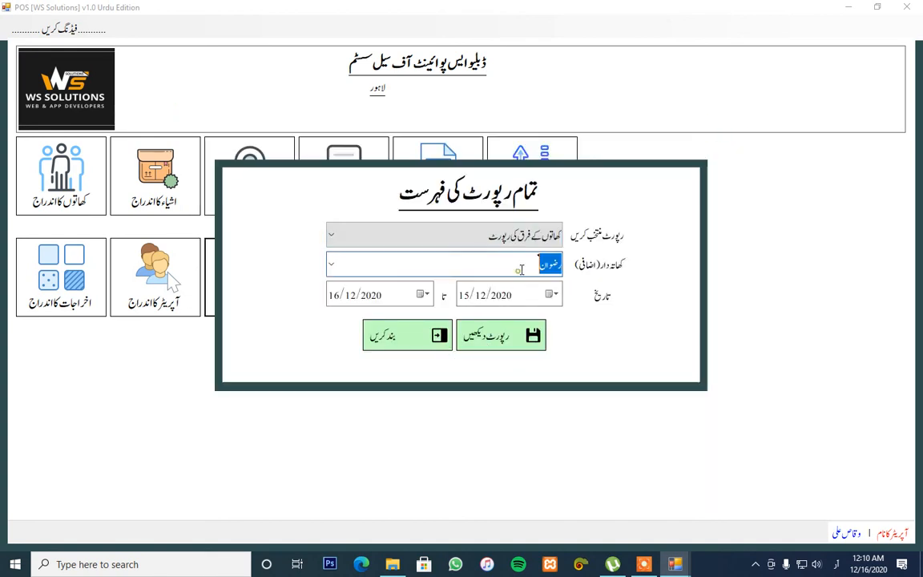
{"action": "key", "text": "BackSpace"}
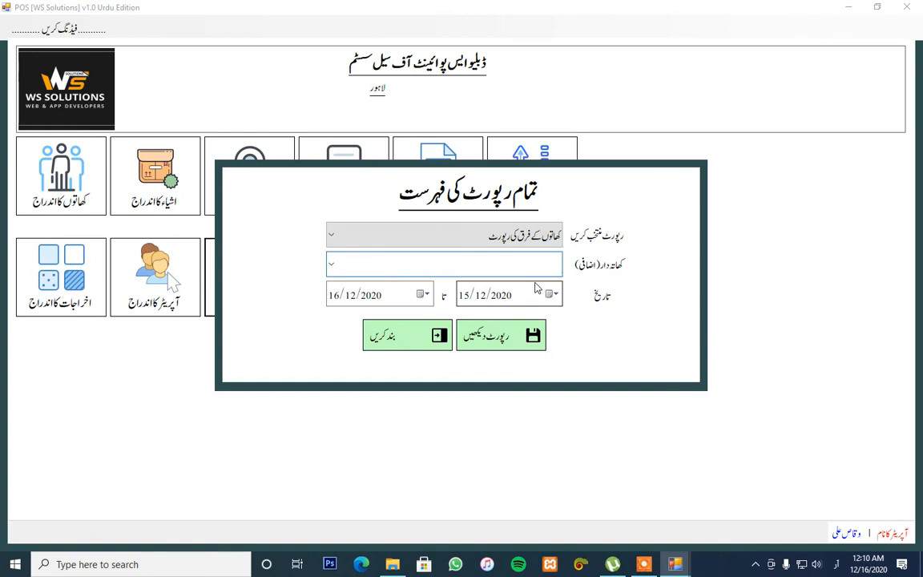
{"action": "left_click", "coordinate": [503, 336]}
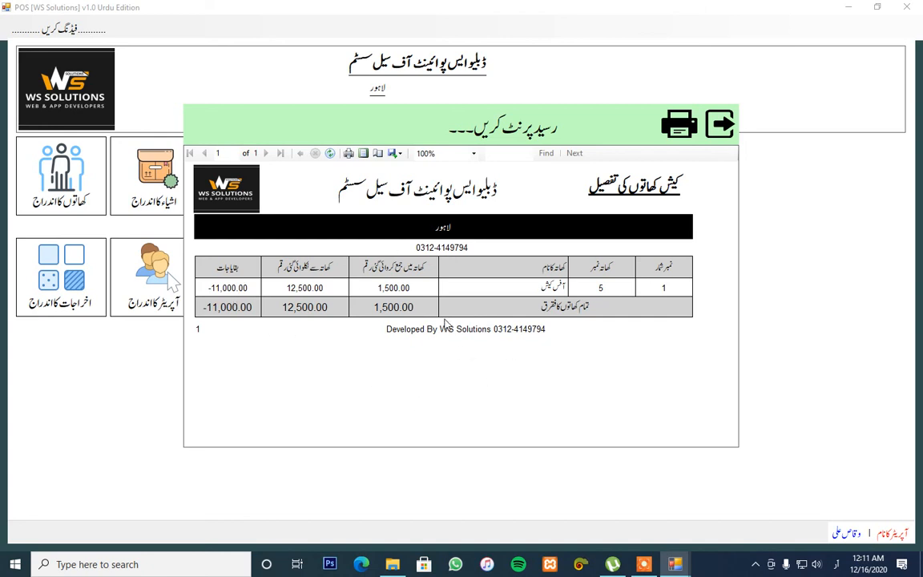
{"action": "left_click", "coordinate": [719, 127]}
{"action": "left_click", "coordinate": [433, 329]}
Open the form for receiving money from a customer, choosing حبیب بنک لاہور as the deposit account and the customer as payer.
{"action": "left_click", "coordinate": [532, 181]}
{"action": "left_click", "coordinate": [543, 231]}
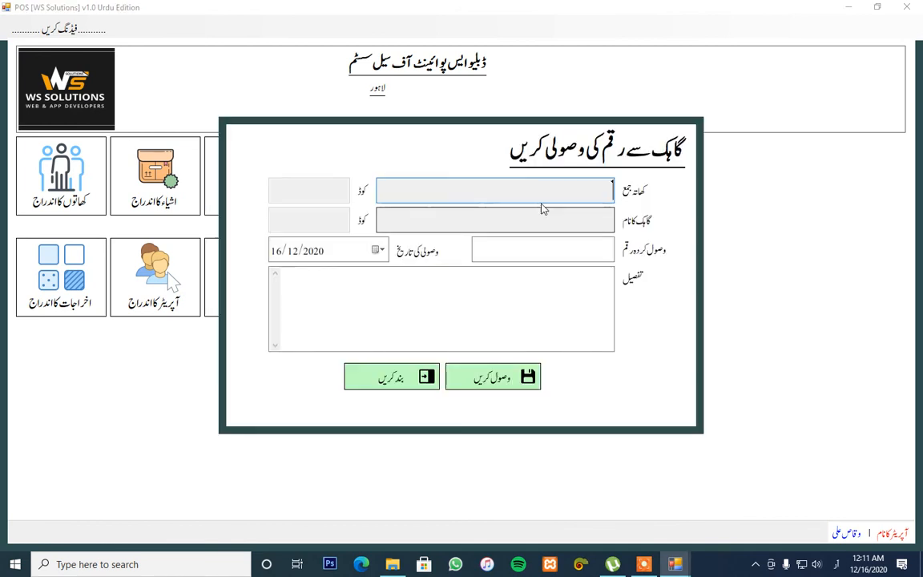
{"action": "left_click", "coordinate": [548, 191]}
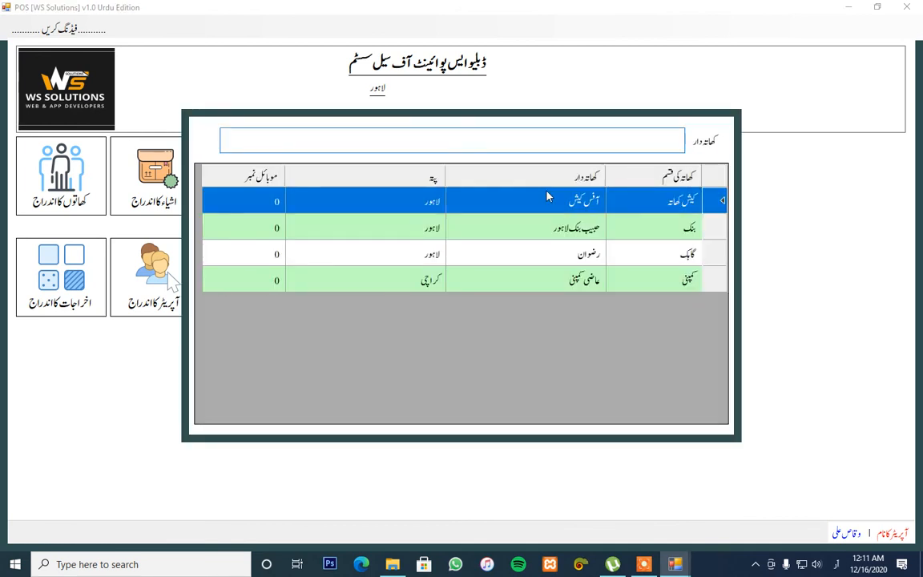
{"action": "key", "text": "Down"}
{"action": "key", "text": "Up"}
{"action": "key", "text": "Down"}
{"action": "key", "text": "Return"}
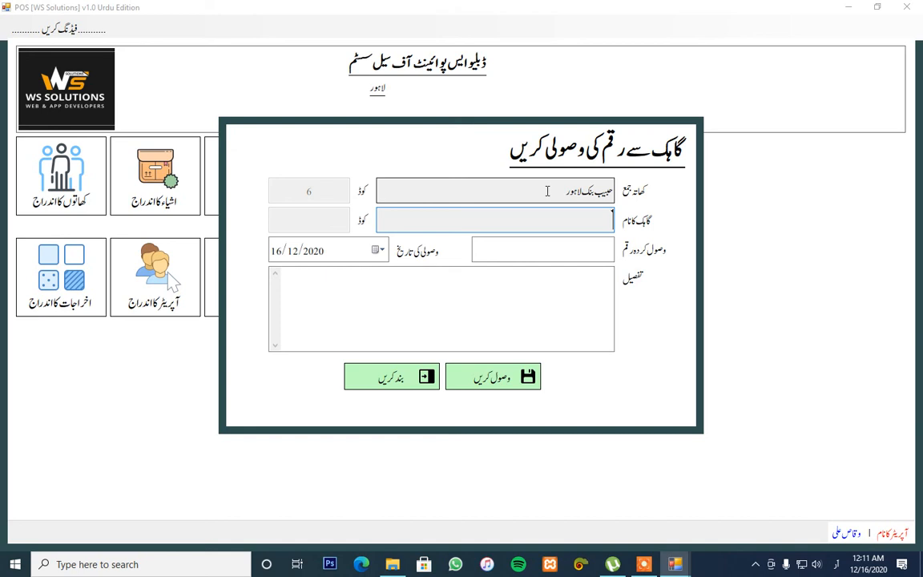
{"action": "key", "text": "Return"}
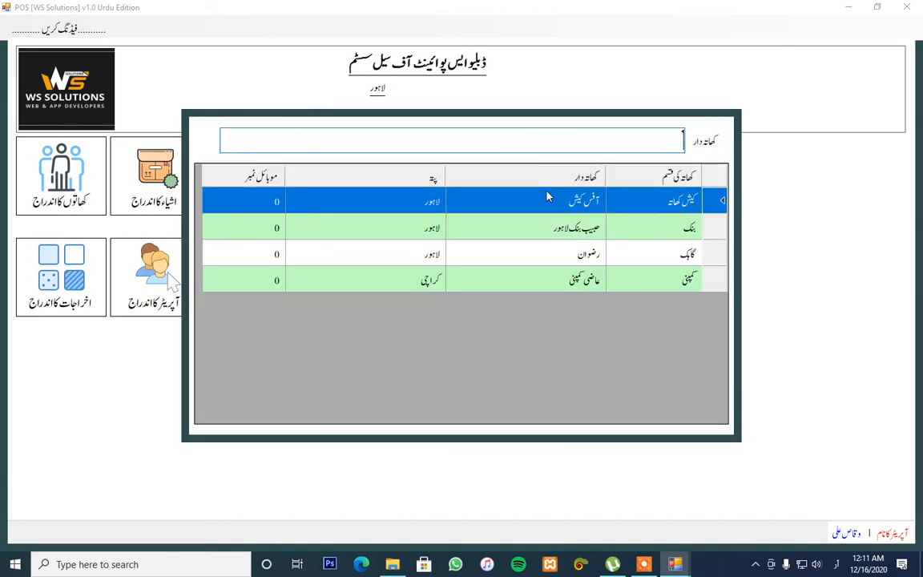
{"action": "key", "text": "Down"}
{"action": "key", "text": "Down"}
{"action": "key", "text": "Return"}
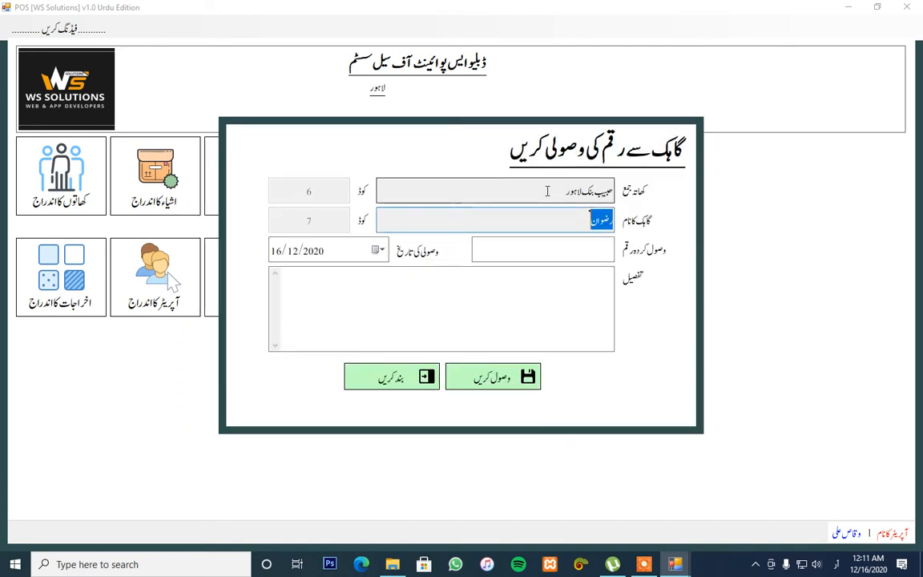
Enter a received amount of 1000 with the description بنک, save the receipt, and close the form.
{"action": "type", "text": "1000"}
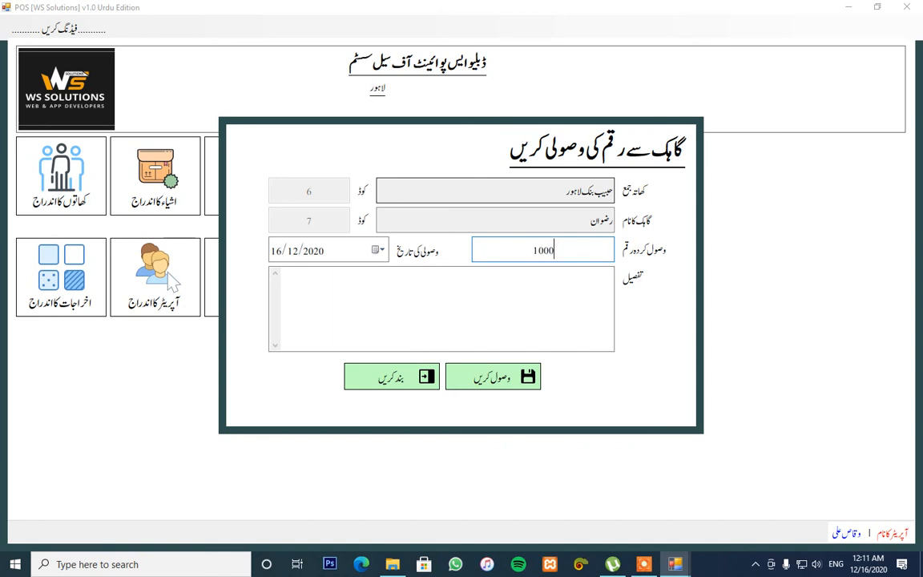
{"action": "key", "text": "Return"}
{"action": "key", "text": "Return"}
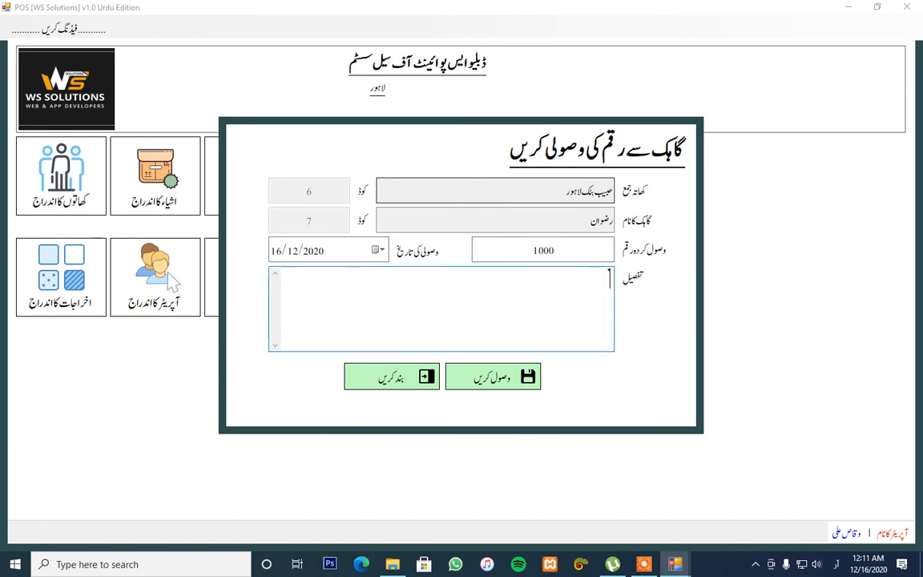
{"action": "type", "text": "بنک"}
{"action": "key", "text": "Return"}
{"action": "key", "text": "Return"}
{"action": "left_click", "coordinate": [489, 324]}
{"action": "left_click", "coordinate": [391, 376]}
Reopen the reports form, view the کھاتوں کے فرق کی رپورٹ for 16/12/2020, and close both windows.
{"action": "left_click", "coordinate": [240, 276]}
{"action": "left_click", "coordinate": [401, 235]}
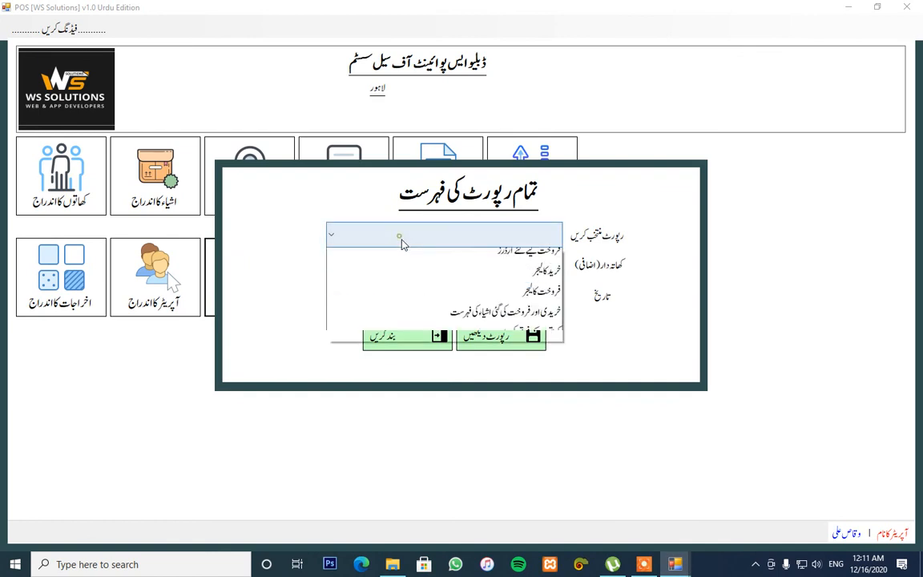
{"action": "left_click", "coordinate": [437, 365]}
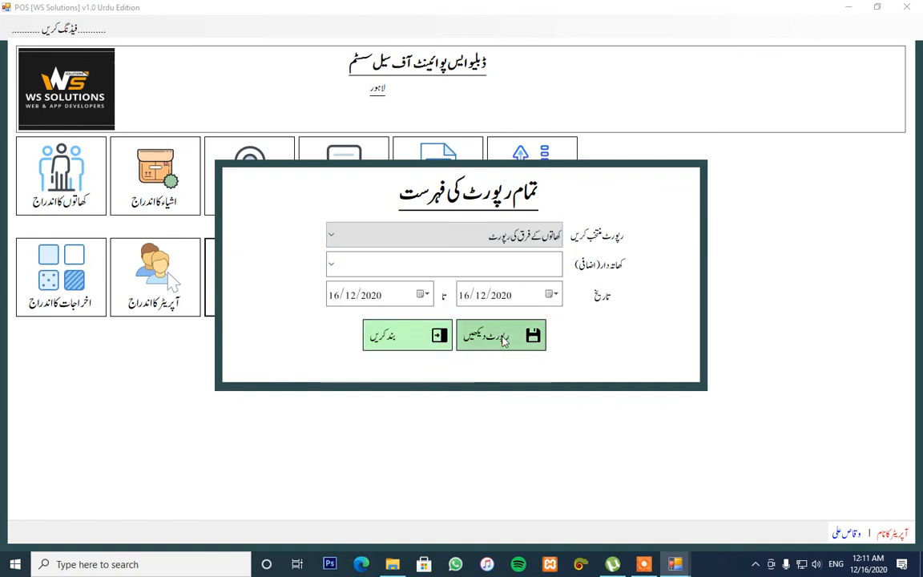
{"action": "left_click", "coordinate": [503, 340]}
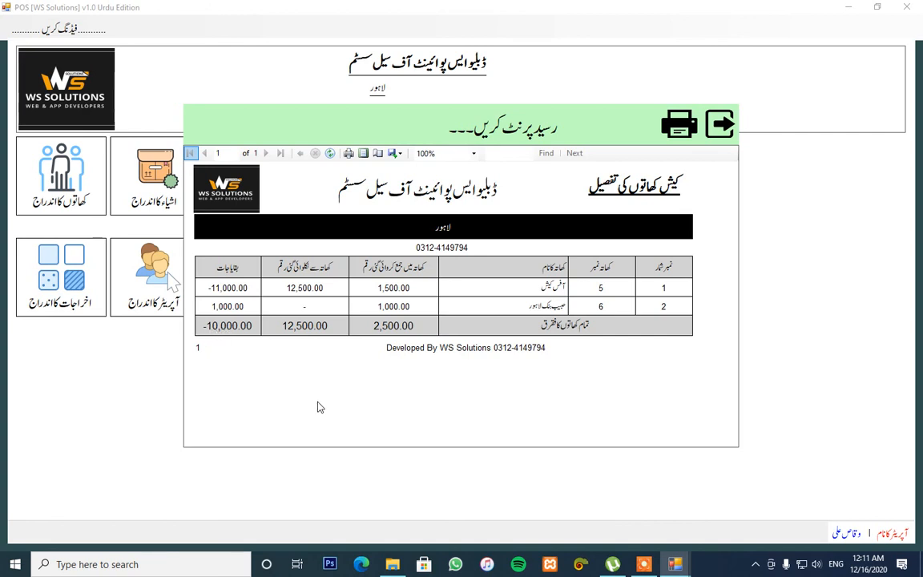
{"action": "left_click", "coordinate": [713, 130]}
{"action": "left_click", "coordinate": [410, 343]}
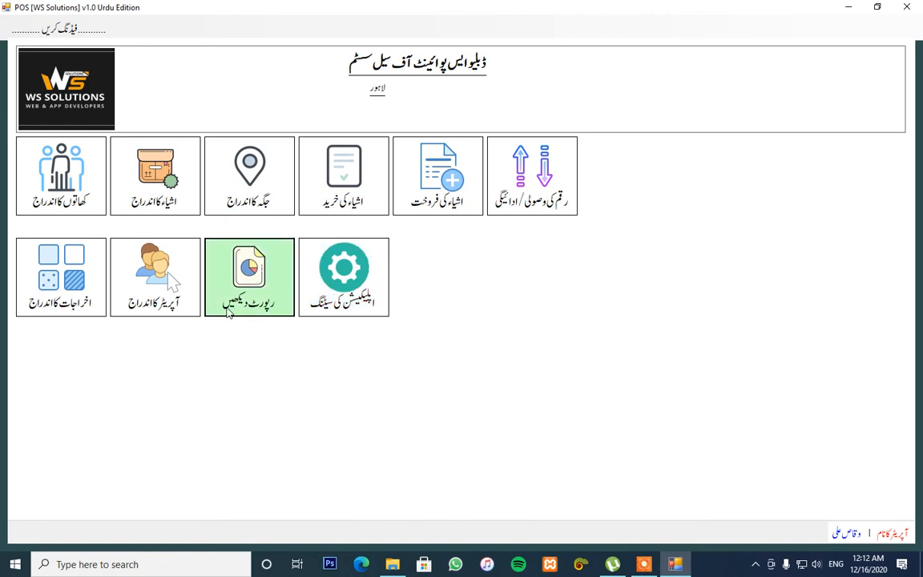
{"action": "left_click", "coordinate": [58, 29]}
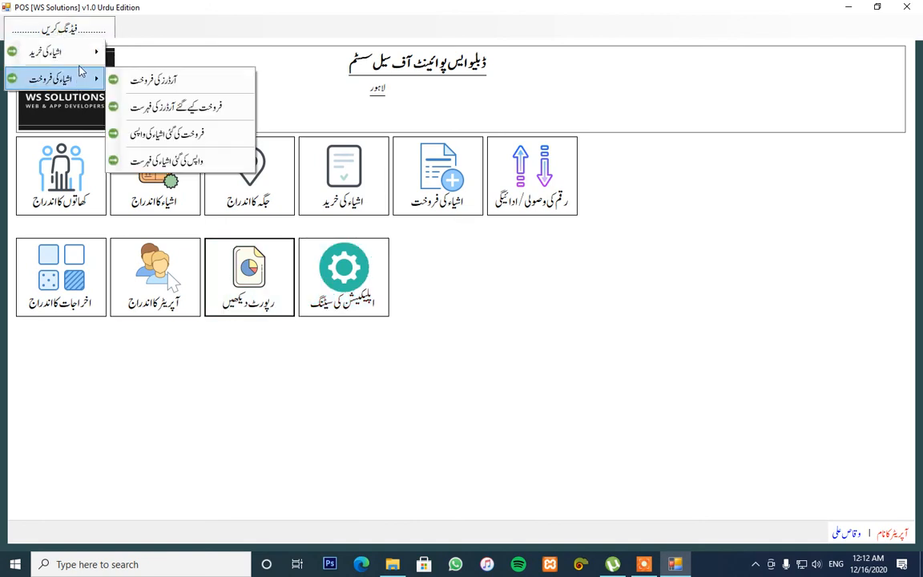
{"action": "left_click", "coordinate": [160, 6]}
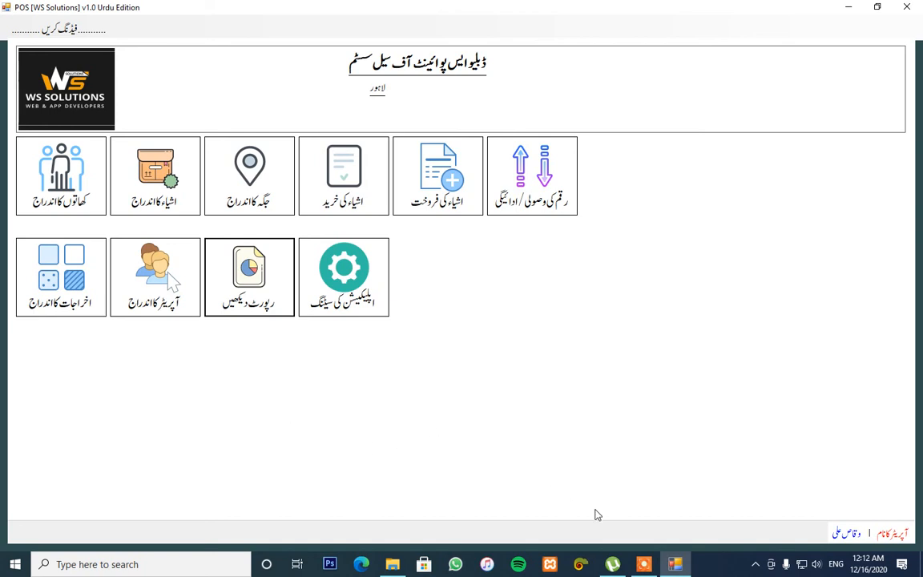
{"action": "left_click", "coordinate": [645, 568]}
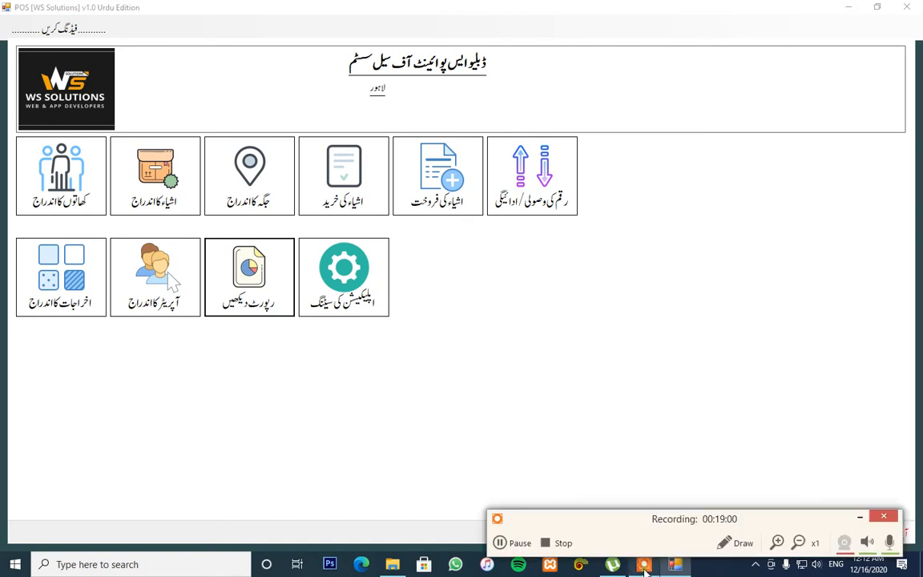